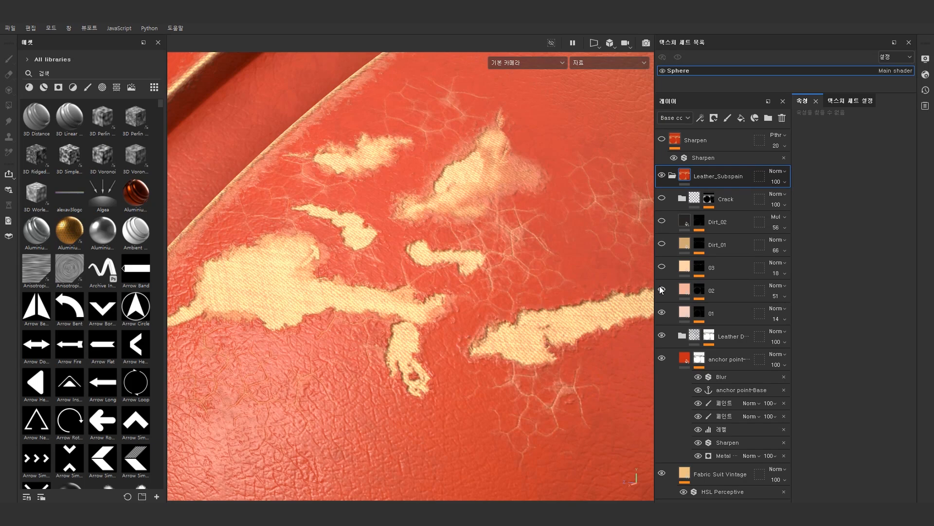
# Step: Hide the 02, 01 and red anchor point layers, and select the Fabric Suit Vintage base layer
pyautogui.click(661, 290)
pyautogui.click(662, 313)
pyautogui.click(661, 358)
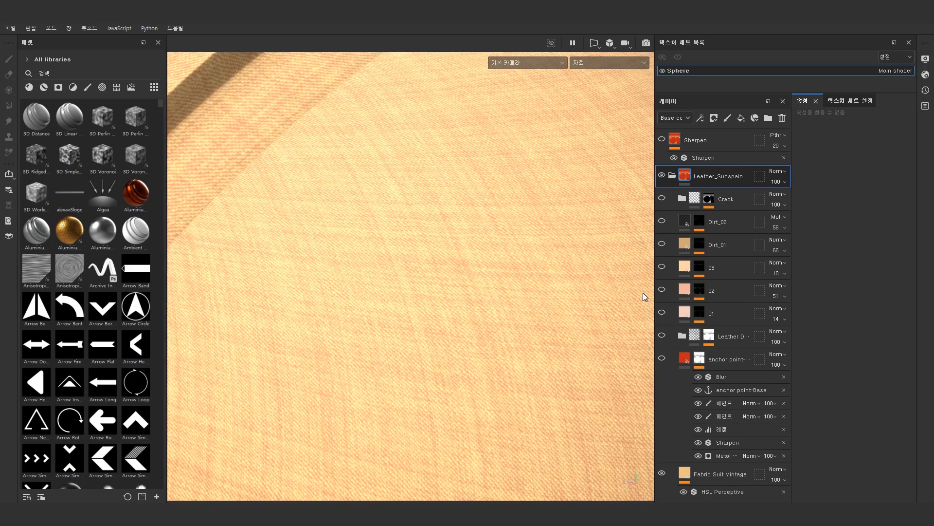
pyautogui.click(666, 479)
pyautogui.click(663, 476)
pyautogui.click(663, 476)
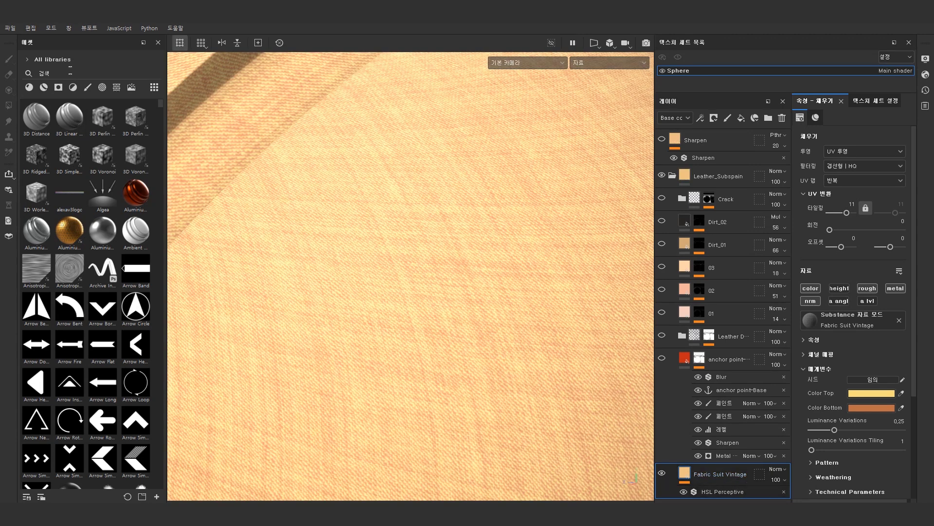
# Step: Search the asset library for "fabric suit" and limit the results to materials
pyautogui.click(66, 69)
pyautogui.write('f')
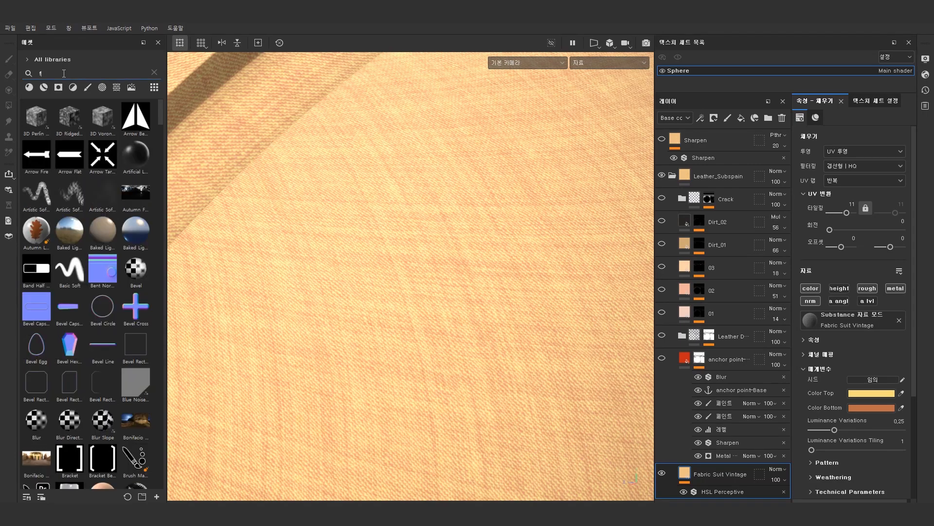
pyautogui.write('abric suit')
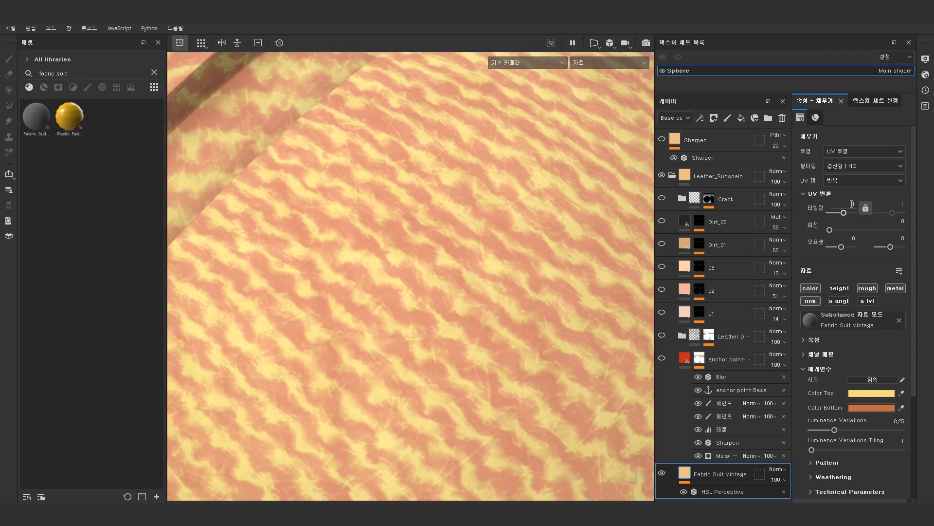
# Step: Try a UV tiling of 1 on the Fabric Suit Vintage layer and restore it to 11
pyautogui.click(854, 204)
pyautogui.write('1')
pyautogui.press('Return')
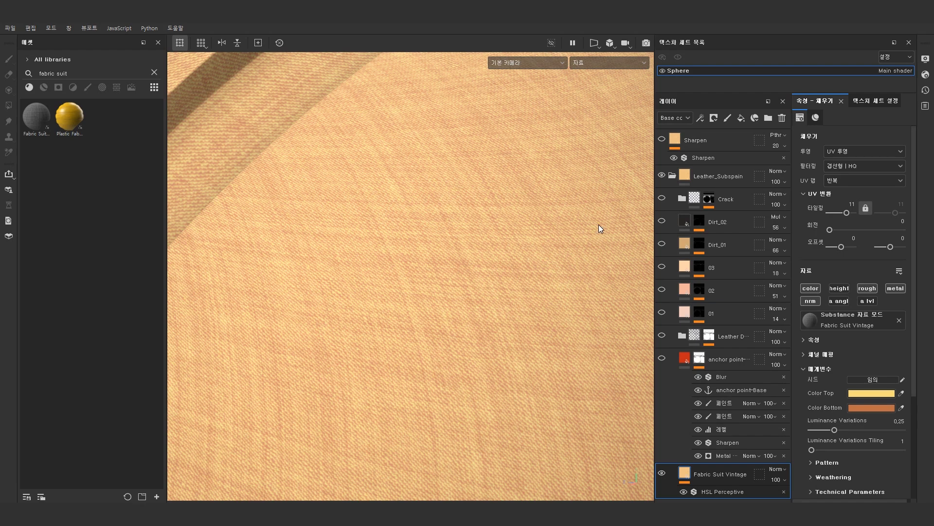
pyautogui.click(852, 204)
pyautogui.keyDown('alt'); pyautogui.moveTo(438, 183); pyautogui.dragTo(443, 197); pyautogui.keyUp('alt')
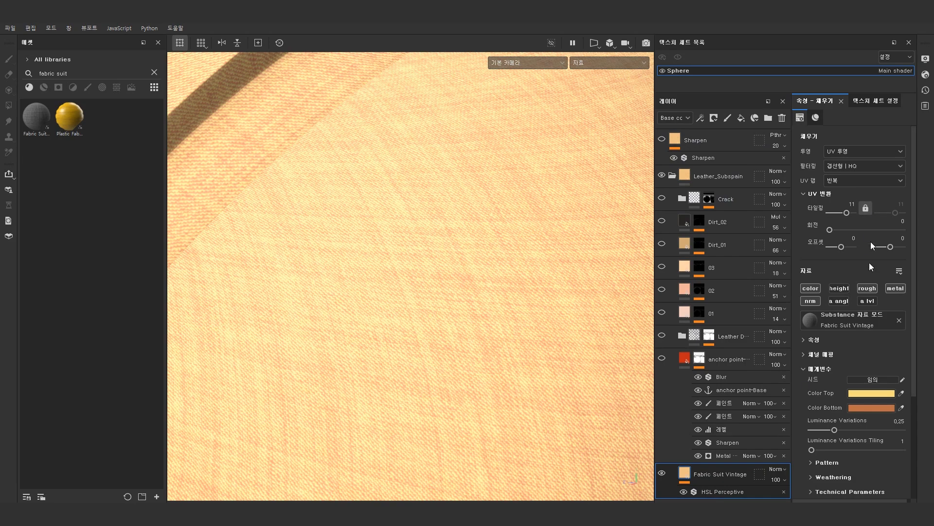
# Step: Select and show the red anchor point leather layer, and examine its base color in the color picker
pyautogui.click(732, 363)
pyautogui.click(671, 363)
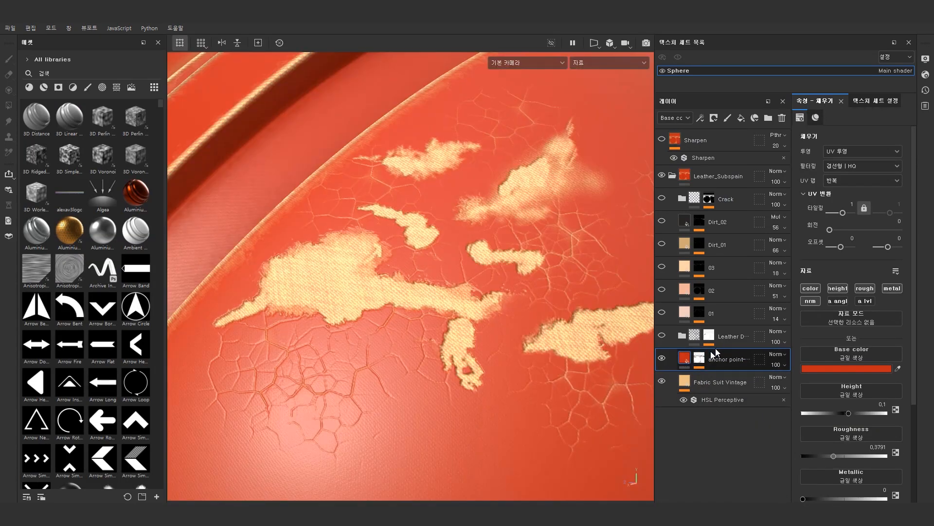
pyautogui.click(880, 369)
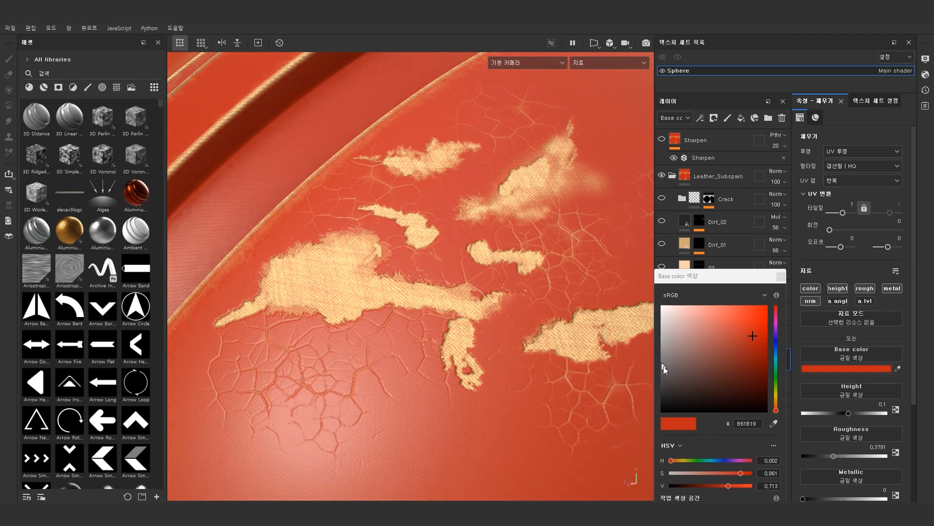
pyautogui.click(781, 277)
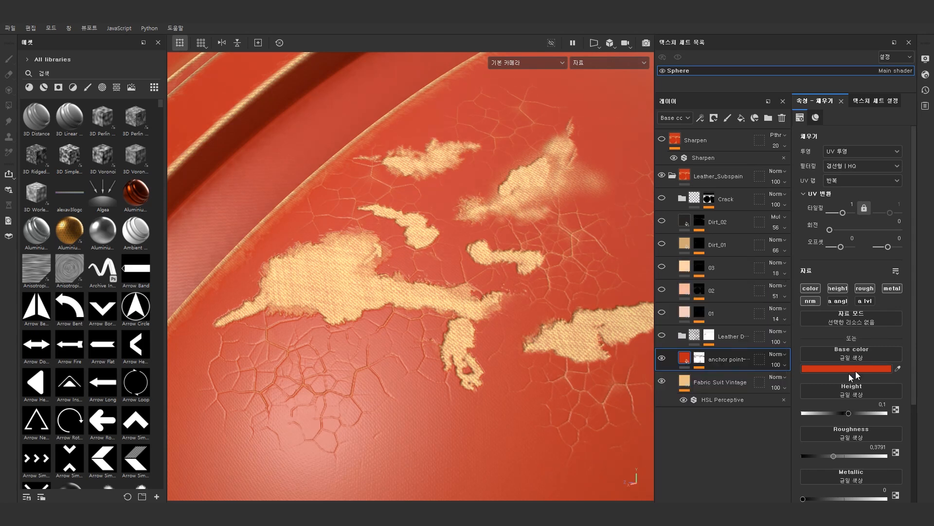
# Step: Try a height of 0 on the red leather layer and restore it to 0.1
pyautogui.click(882, 404)
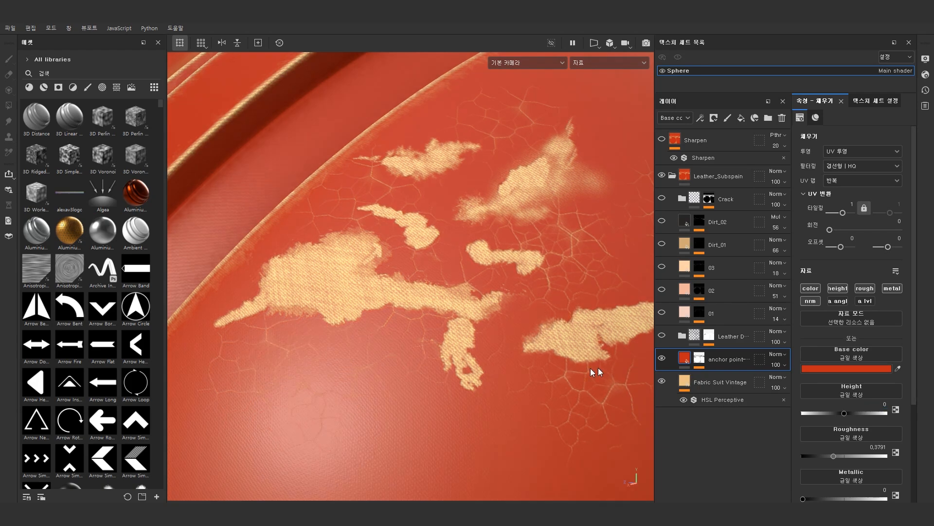
pyautogui.press('Return')
pyautogui.keyDown('alt'); pyautogui.moveTo(442, 276); pyautogui.dragTo(386, 276); pyautogui.keyUp('alt')
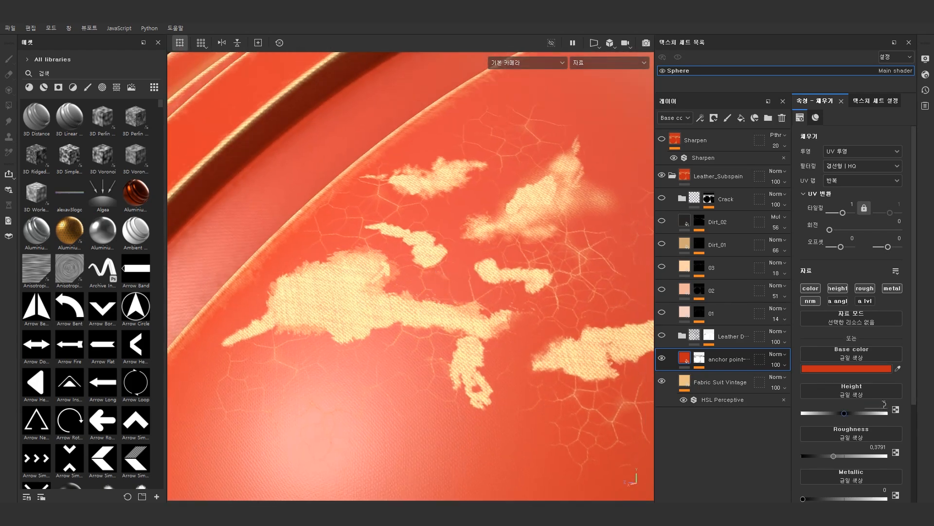
pyautogui.press('Return')
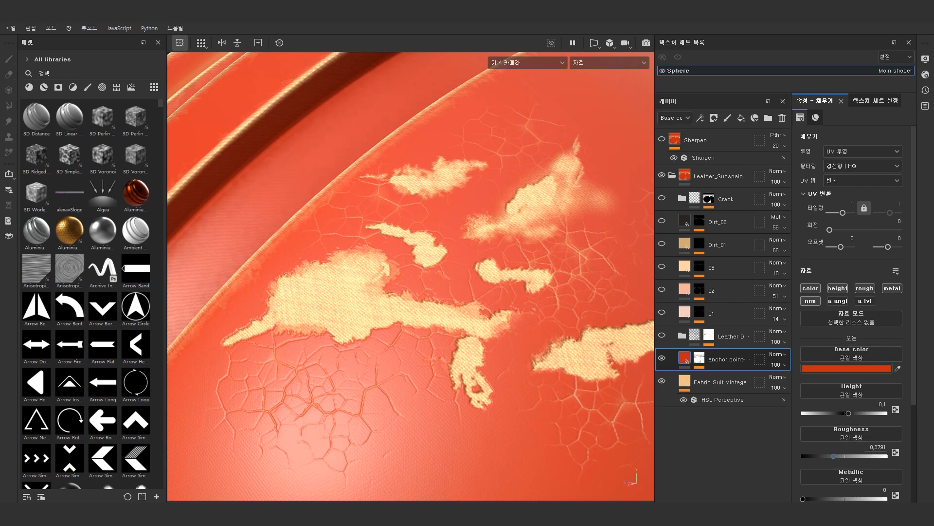
pyautogui.moveTo(485, 332)
pyautogui.keyDown('alt'); pyautogui.mouseDown(button='middle')
pyautogui.moveTo(477, 338)
pyautogui.moveTo(478, 317)
pyautogui.mouseUp(button='middle'); pyautogui.keyUp('alt')
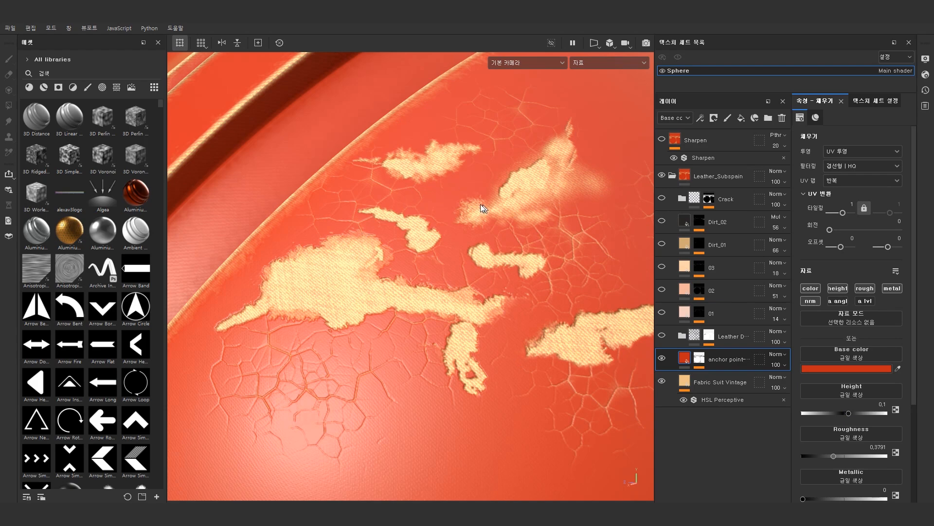
# Step: Expand the leather layer's mask effects and hide Blur, anchor point-Base and the paint effect, keeping only the Metal Edge Wear generator on
pyautogui.click(701, 358)
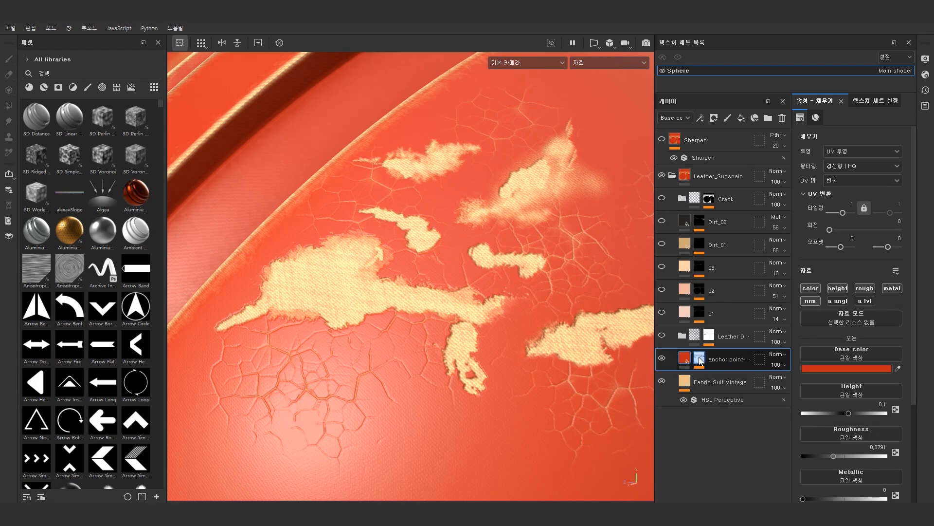
pyautogui.click(701, 360)
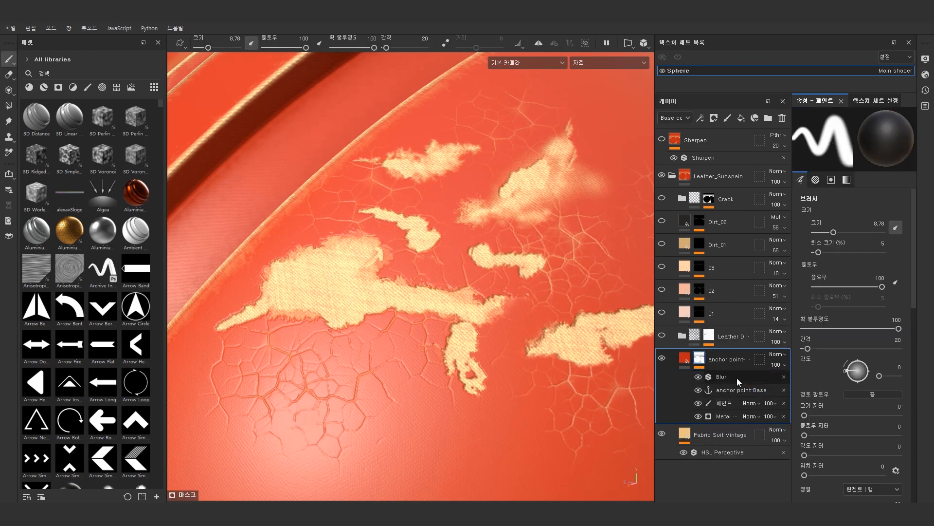
pyautogui.click(737, 377)
pyautogui.click(699, 376)
pyautogui.click(699, 390)
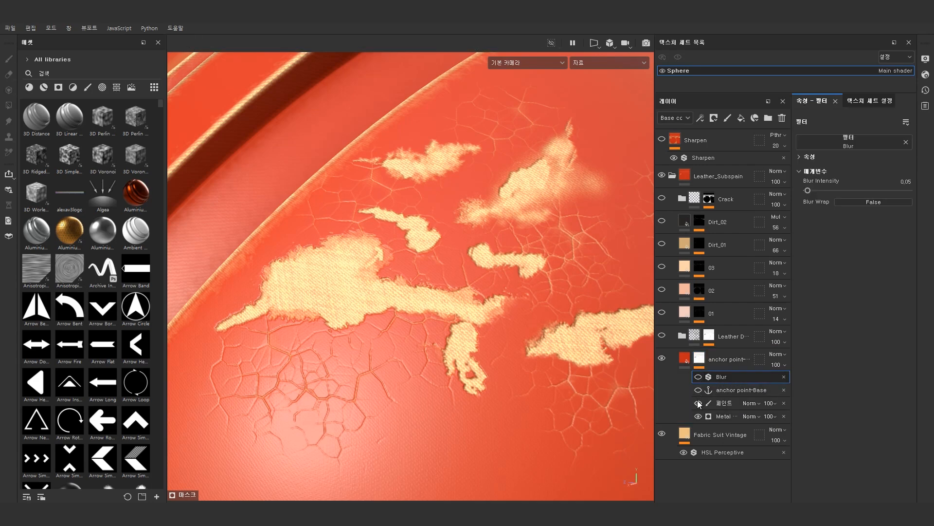
pyautogui.click(698, 403)
pyautogui.click(703, 416)
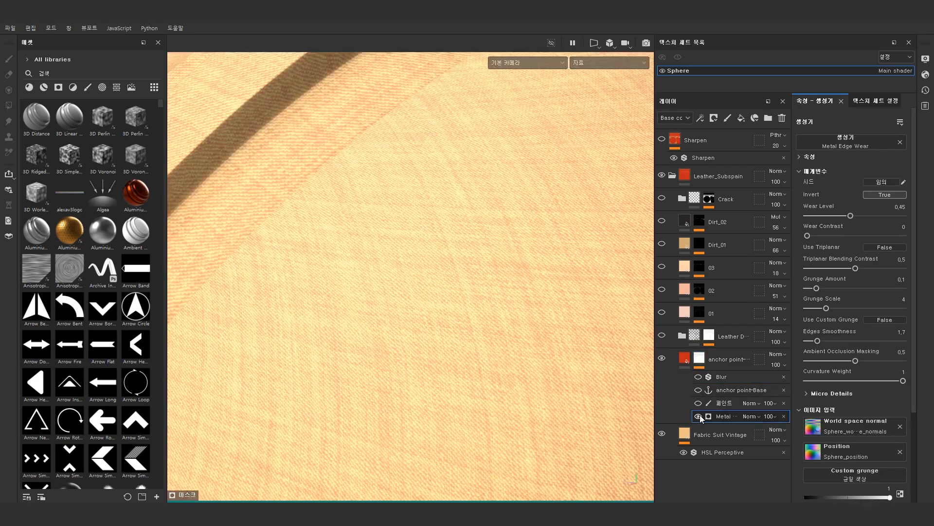
pyautogui.click(699, 415)
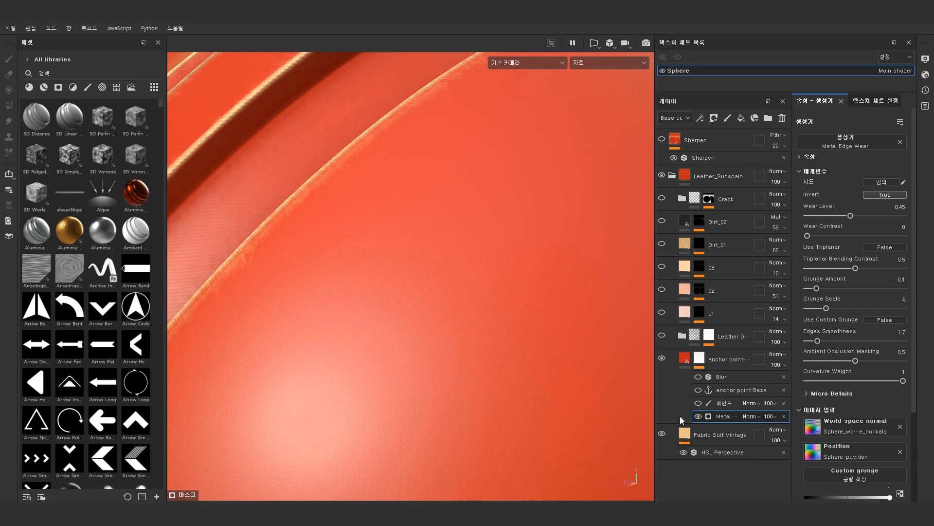
# Step: Turn the mask's paint effect back on, select it, and list the brushes in the asset library
pyautogui.click(703, 404)
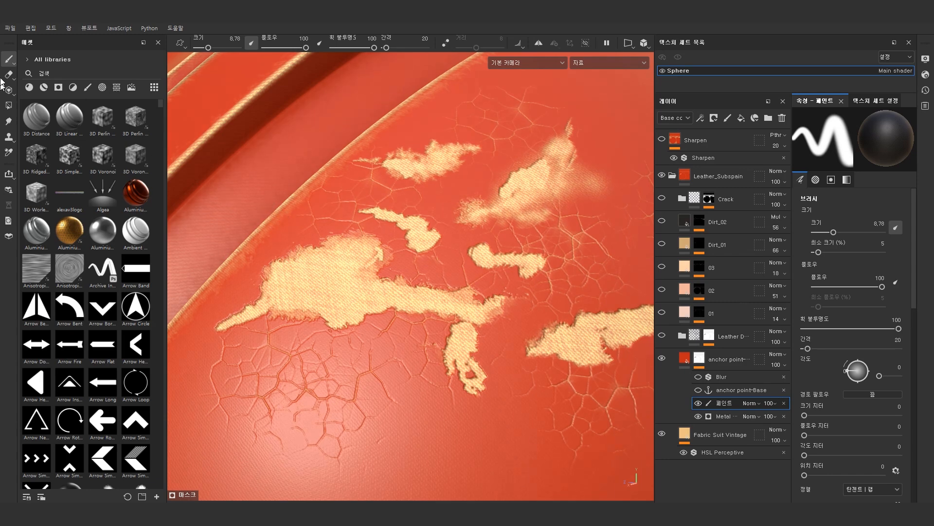
pyautogui.click(88, 87)
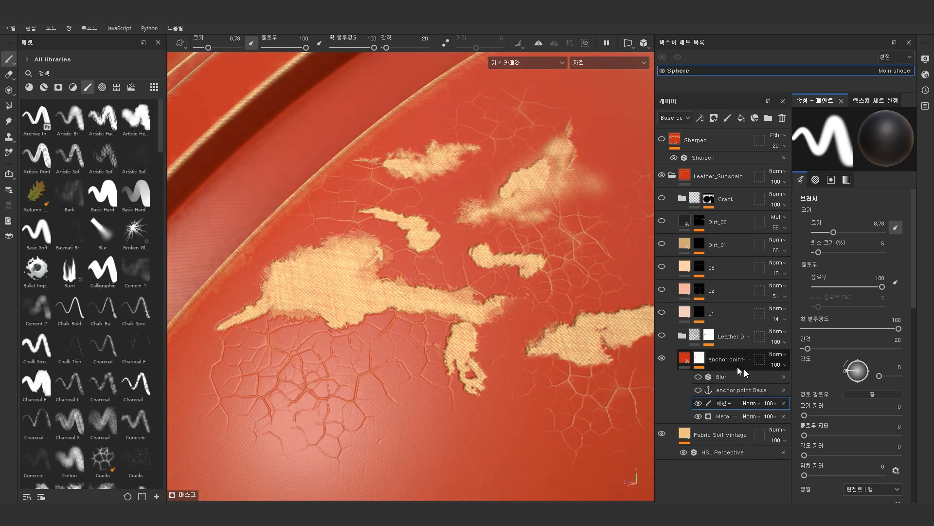
pyautogui.keyDown('alt'); pyautogui.moveTo(589, 349); pyautogui.dragTo(565, 347); pyautogui.keyUp('alt')
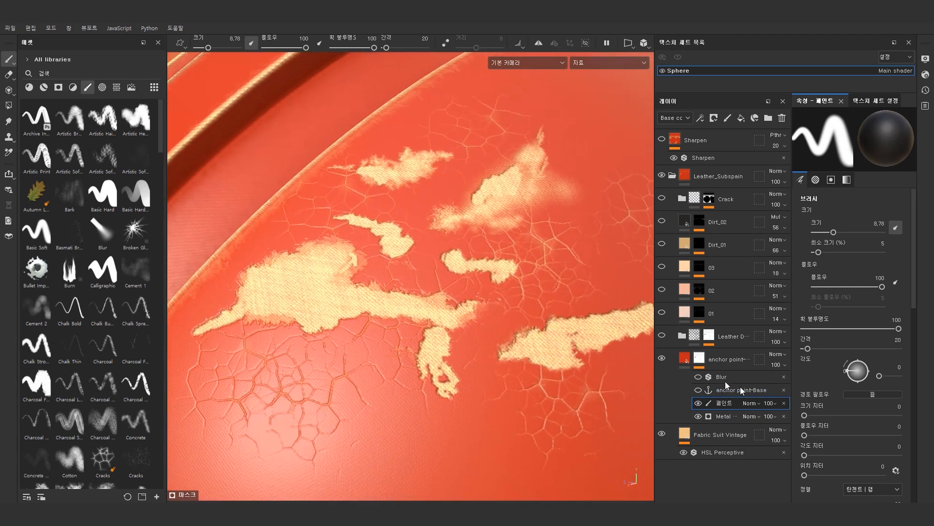
# Step: Turn anchor point-Base back on in the leather layer's mask and view that mask on its own
pyautogui.click(700, 359)
pyautogui.click(734, 389)
pyautogui.click(699, 367)
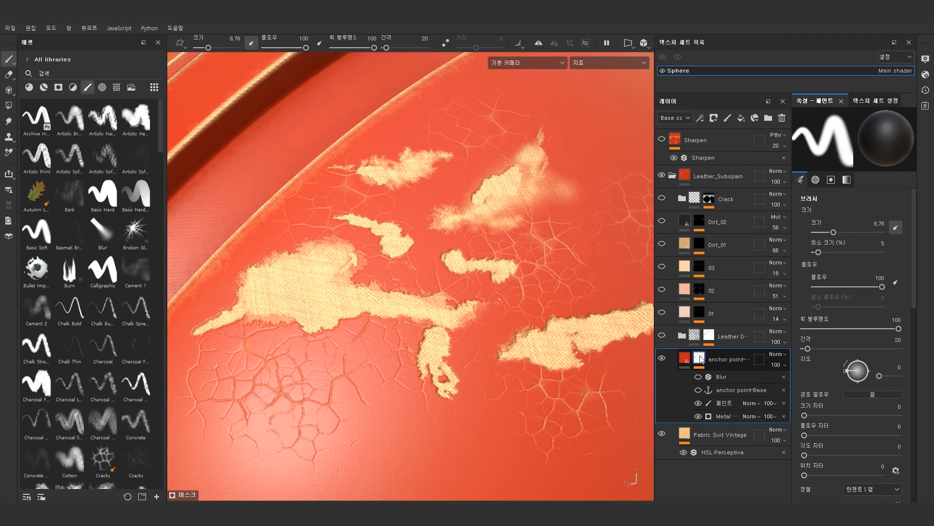
pyautogui.rightClick(701, 359)
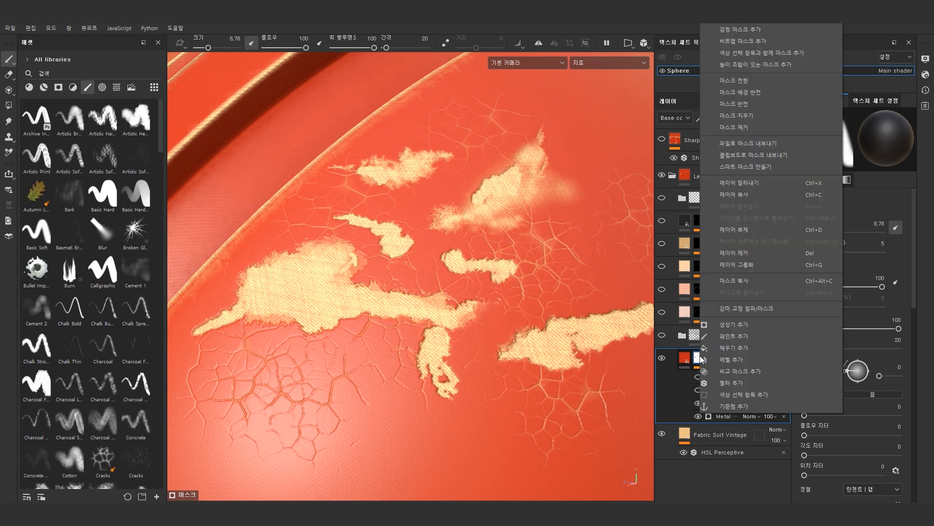
pyautogui.click(744, 406)
pyautogui.click(725, 390)
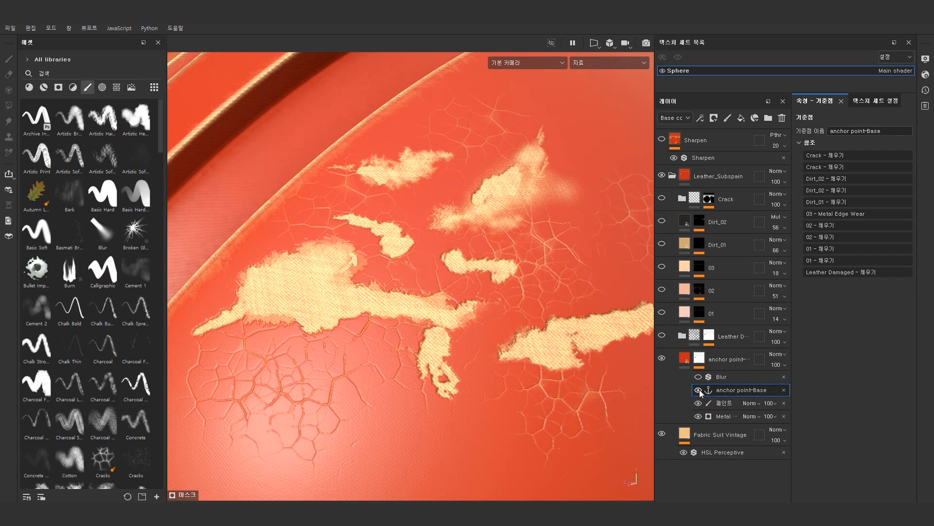
pyautogui.keyDown('alt'); pyautogui.click(700, 360); pyautogui.keyUp('alt')
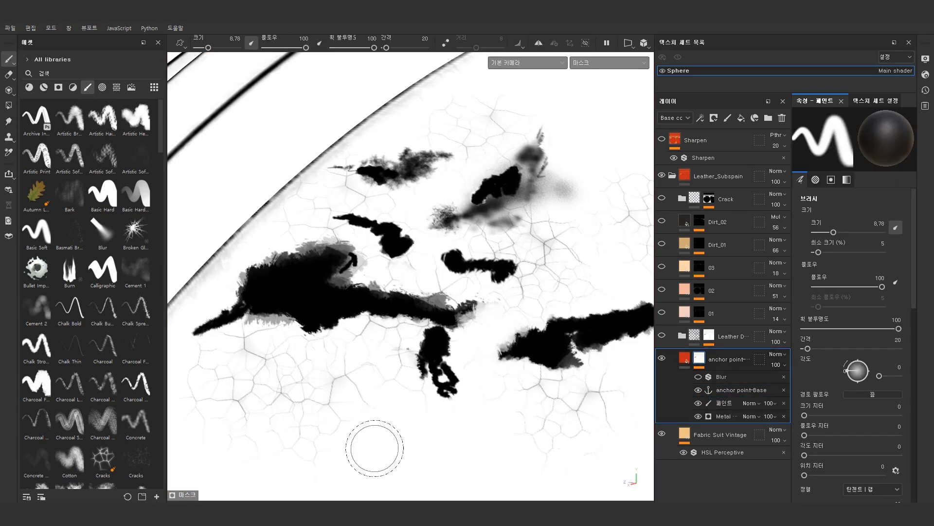
pyautogui.keyDown('alt'); pyautogui.moveTo(404, 213); pyautogui.dragTo(407, 217, button='middle'); pyautogui.keyUp('alt')
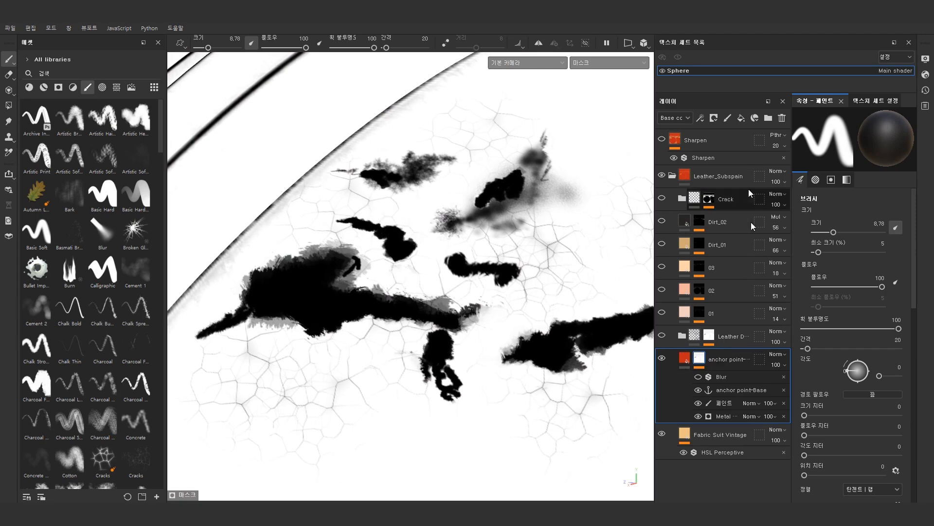
# Step: Add a fill layer above the red leather layer and give it a black mask
pyautogui.click(741, 118)
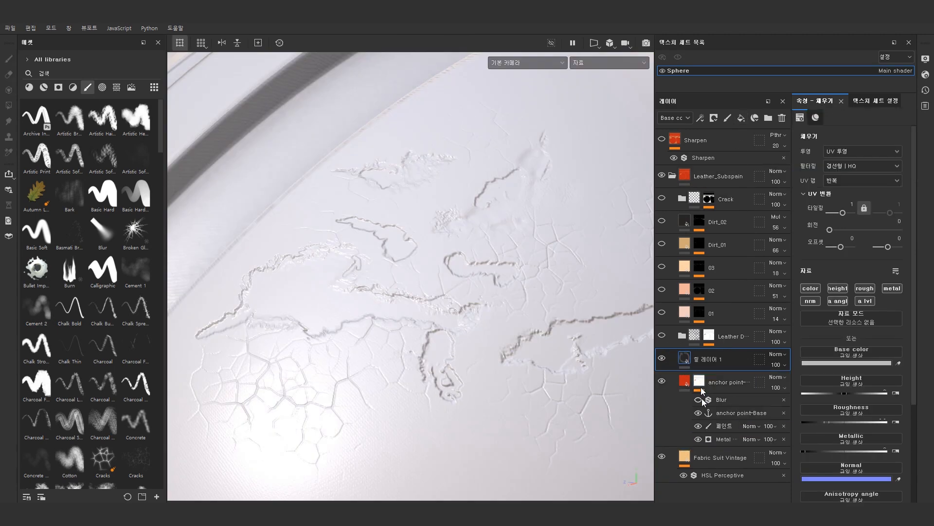
pyautogui.rightClick(685, 359)
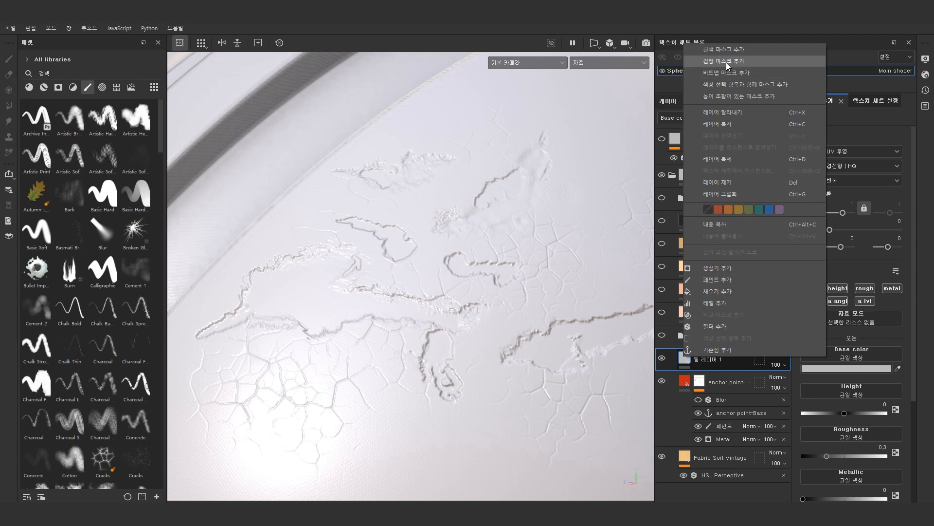
pyautogui.click(729, 61)
# Step: Add a fill effect to the new layer's mask and use anchor point-Base as its grayscale source
pyautogui.rightClick(698, 359)
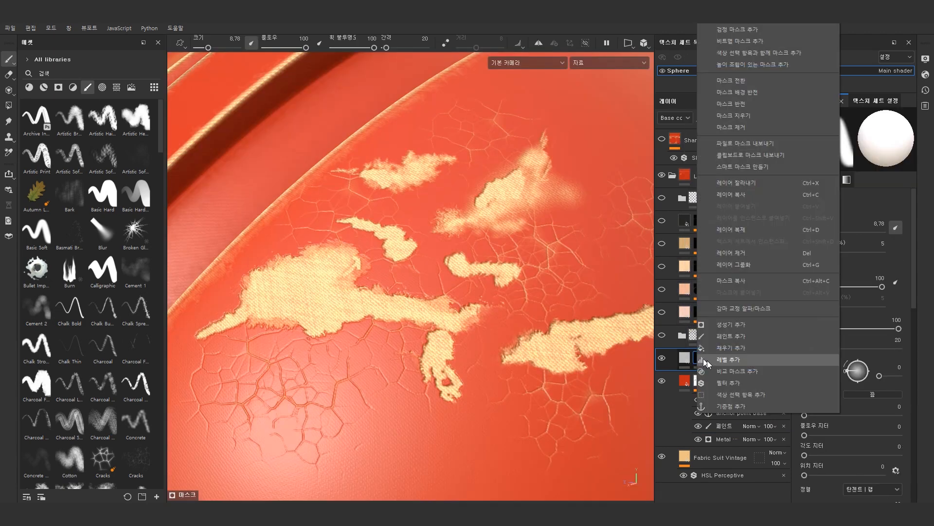
pyautogui.click(743, 348)
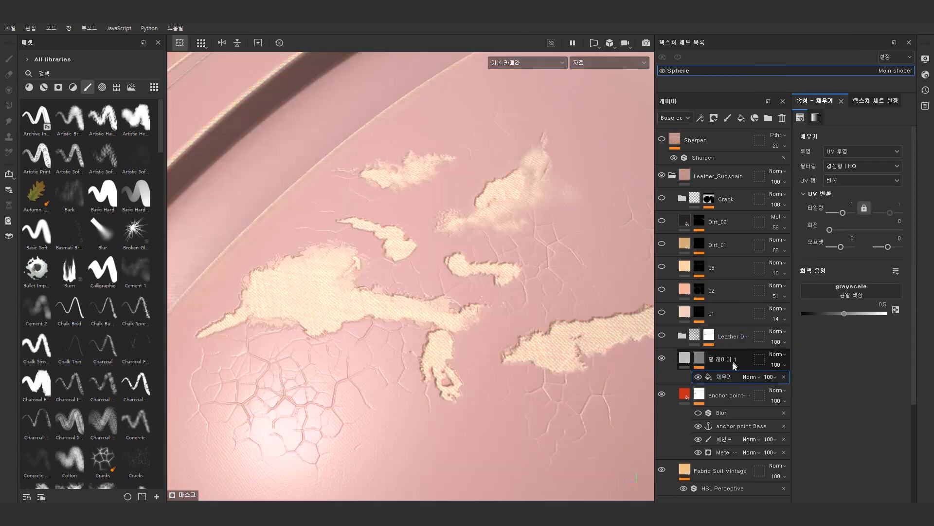
pyautogui.click(853, 294)
pyautogui.click(855, 295)
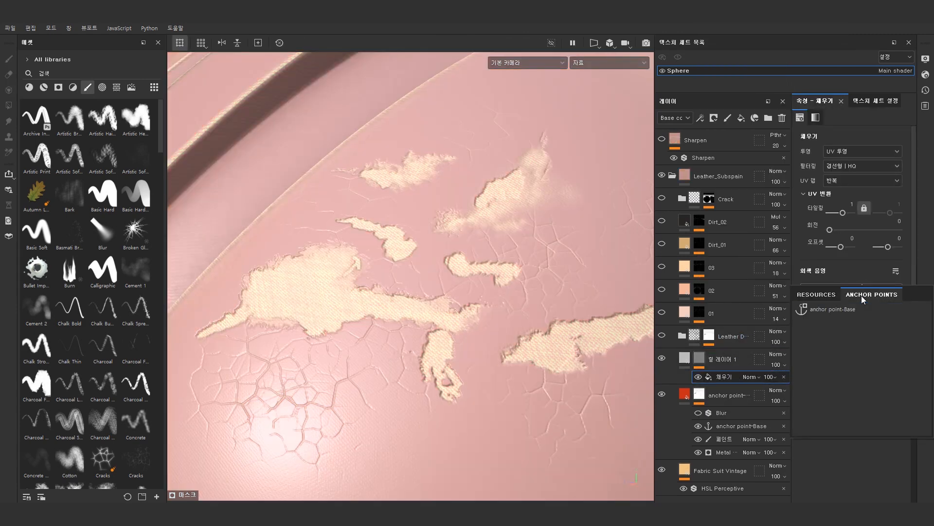
pyautogui.click(842, 309)
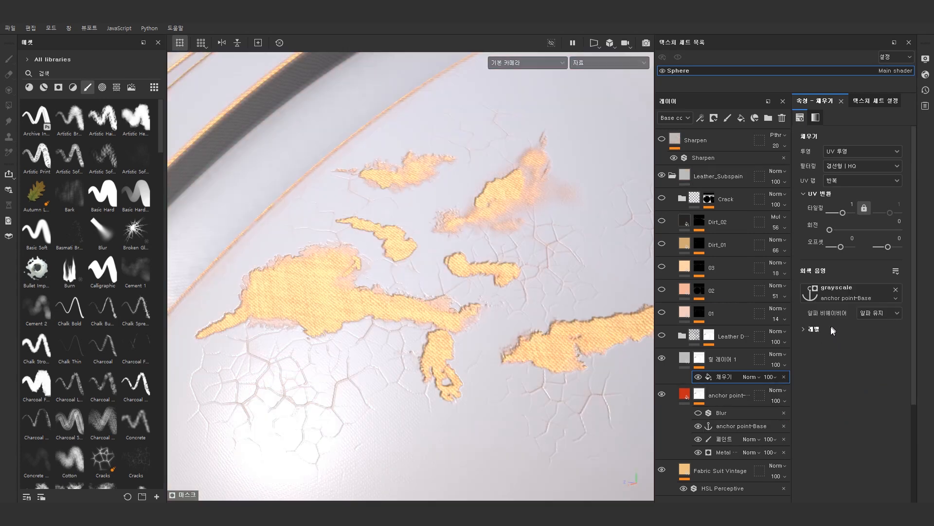
# Step: Compare the new fill layer's mask with the red leather layer's mask by viewing each on its own
pyautogui.keyDown('alt'); pyautogui.click(698, 360); pyautogui.keyUp('alt')
pyautogui.click(699, 361)
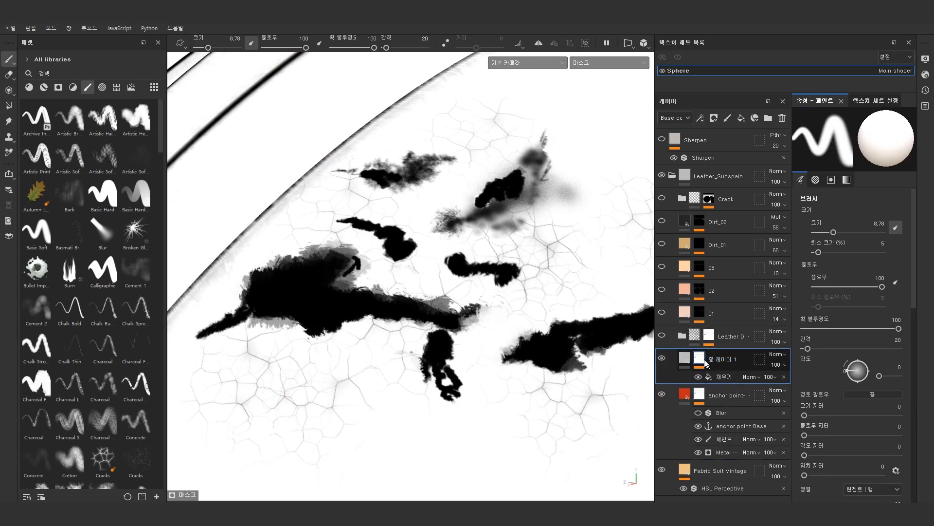
pyautogui.click(704, 396)
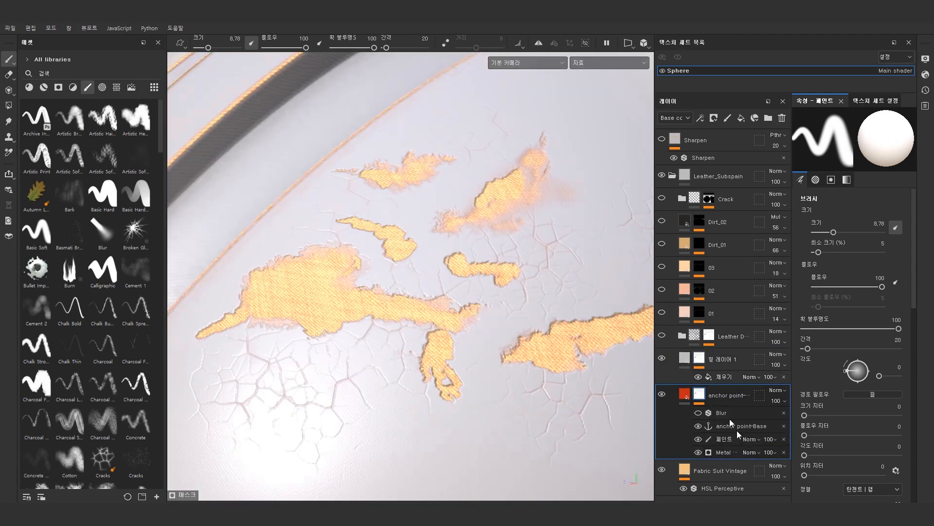
pyautogui.keyDown('alt'); pyautogui.click(697, 393); pyautogui.keyUp('alt')
pyautogui.click(701, 361)
pyautogui.keyDown('alt'); pyautogui.click(703, 361); pyautogui.keyUp('alt')
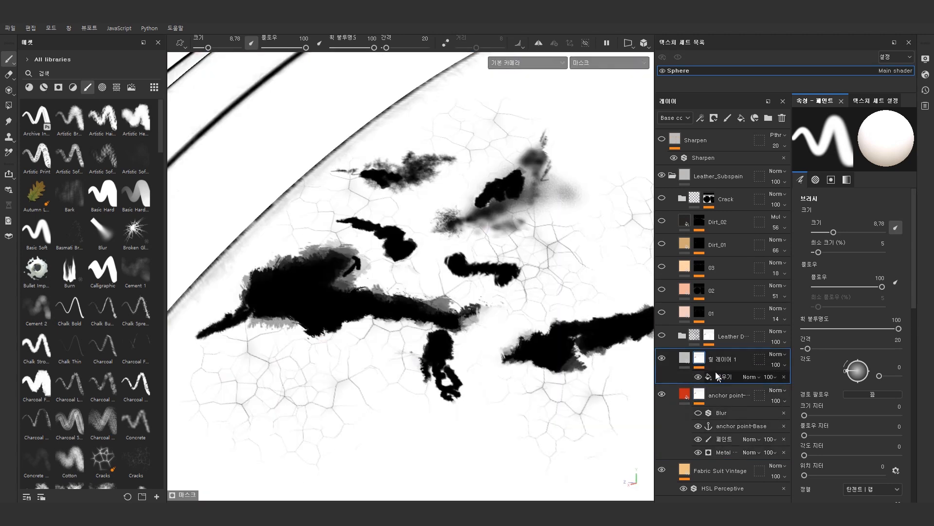
# Step: Examine which layers reference anchor point-Base and check the new layer's mask fill that uses it
pyautogui.click(726, 426)
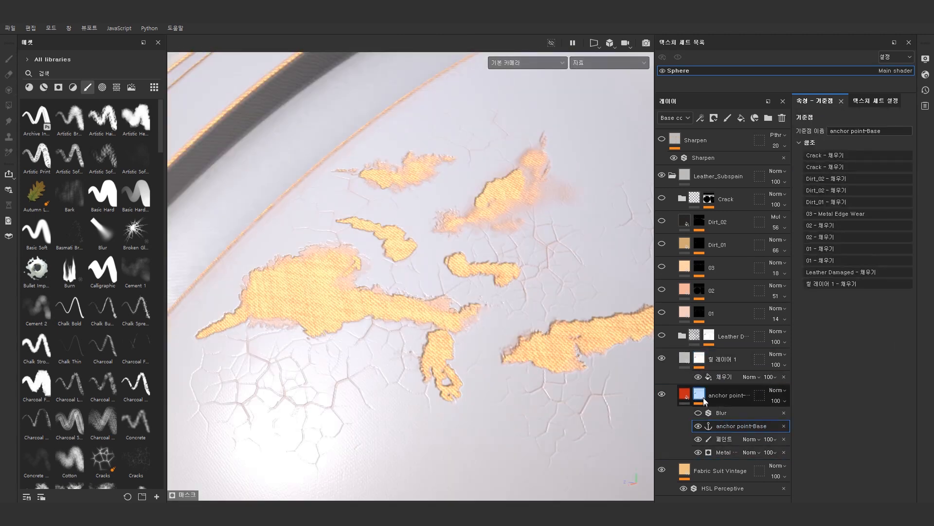
pyautogui.keyDown('alt'); pyautogui.click(700, 395); pyautogui.keyUp('alt')
pyautogui.click(719, 377)
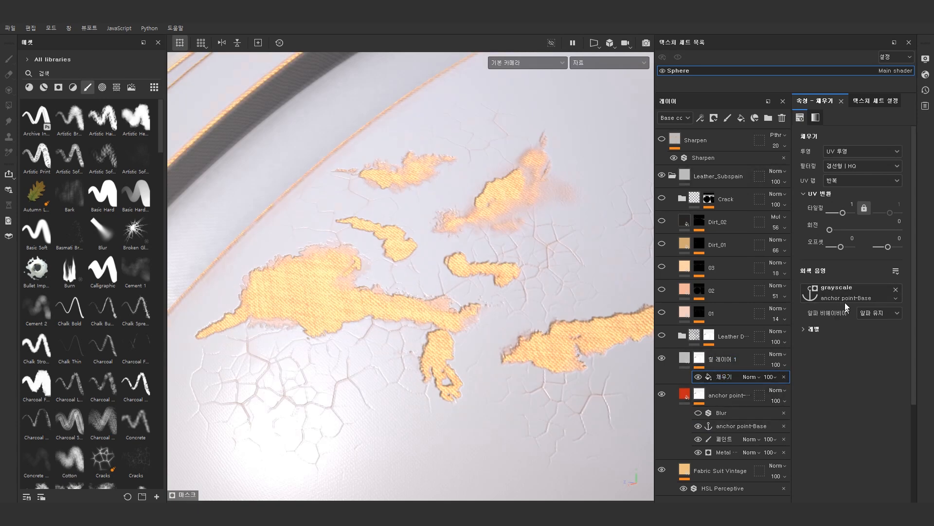
pyautogui.click(700, 394)
pyautogui.click(728, 426)
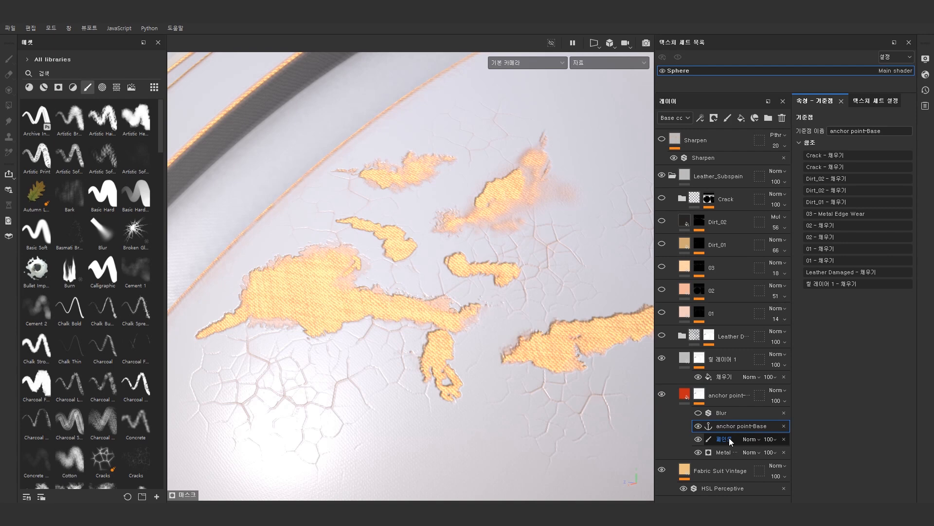
# Step: Paint a thick, soft C-shaped black stroke on the red leather layer's mask paint effect, below the existing tears
pyautogui.click(725, 438)
pyautogui.keyDown('alt'); pyautogui.moveTo(511, 328); pyautogui.dragTo(511, 271, button='middle'); pyautogui.keyUp('alt')
pyautogui.moveTo(488, 377)
pyautogui.mouseDown()
pyautogui.moveTo(465, 375)
pyautogui.moveTo(448, 413)
pyautogui.moveTo(414, 441)
pyautogui.mouseUp()
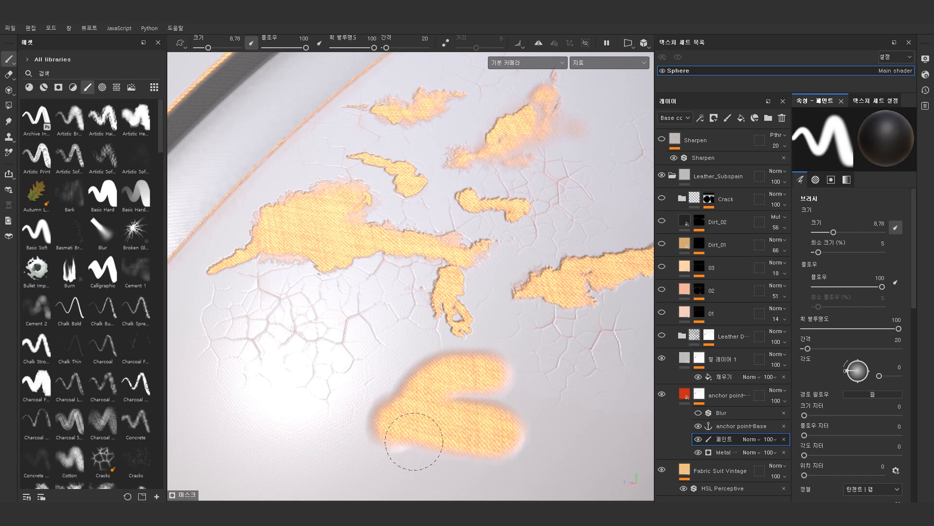
# Step: View the new fill layer's mask on its own and examine the newly painted area
pyautogui.click(699, 364)
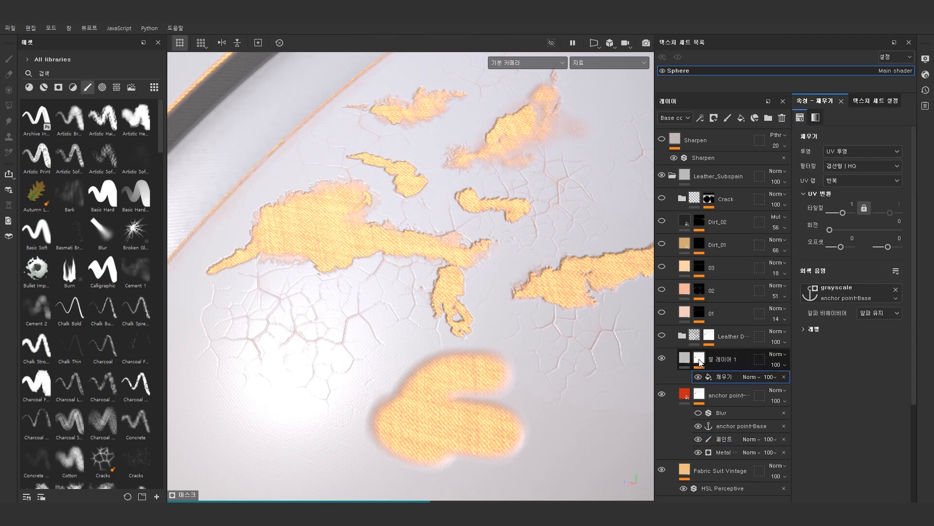
pyautogui.keyDown('alt'); pyautogui.click(699, 362); pyautogui.keyUp('alt')
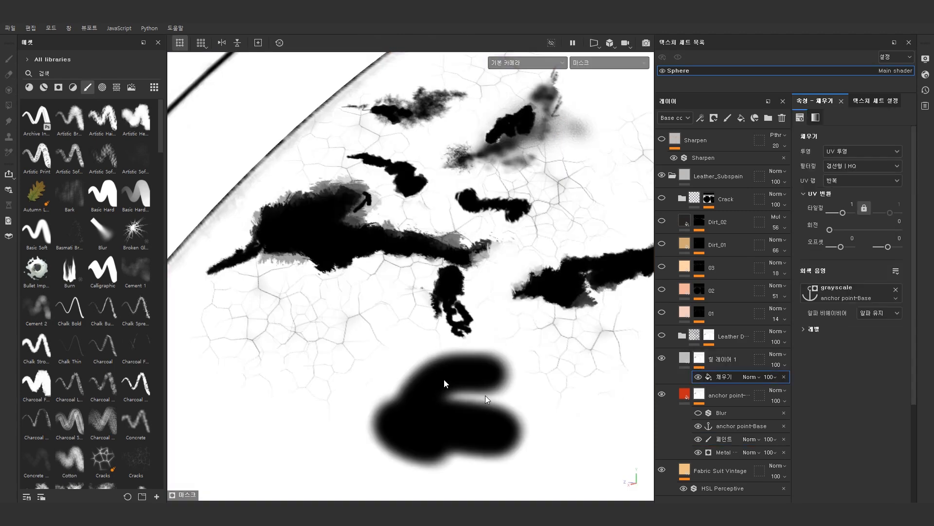
pyautogui.keyDown('alt'); pyautogui.moveTo(502, 343); pyautogui.dragTo(493, 354, button='middle'); pyautogui.keyUp('alt')
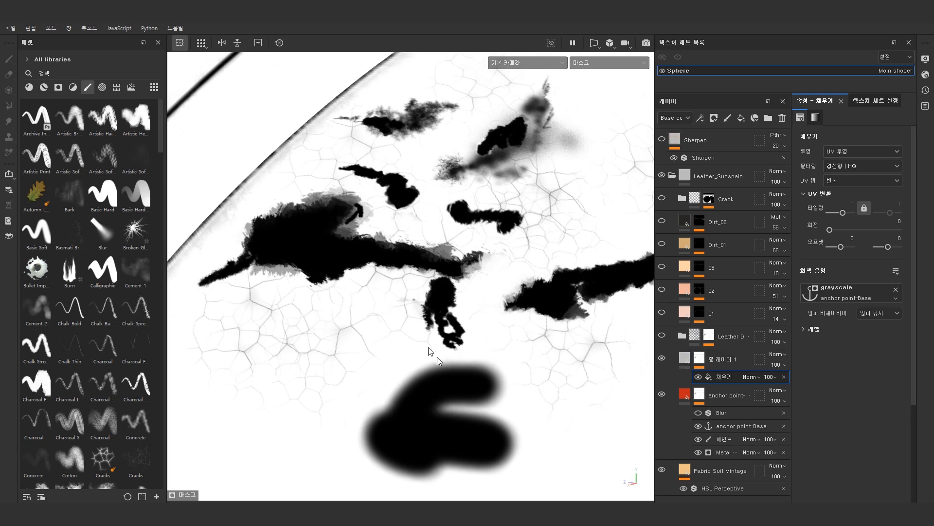
pyautogui.keyDown('alt'); pyautogui.moveTo(514, 351); pyautogui.dragTo(579, 372, button='right'); pyautogui.keyUp('alt')
pyautogui.keyDown('alt'); pyautogui.moveTo(481, 315); pyautogui.dragTo(487, 283); pyautogui.keyUp('alt')
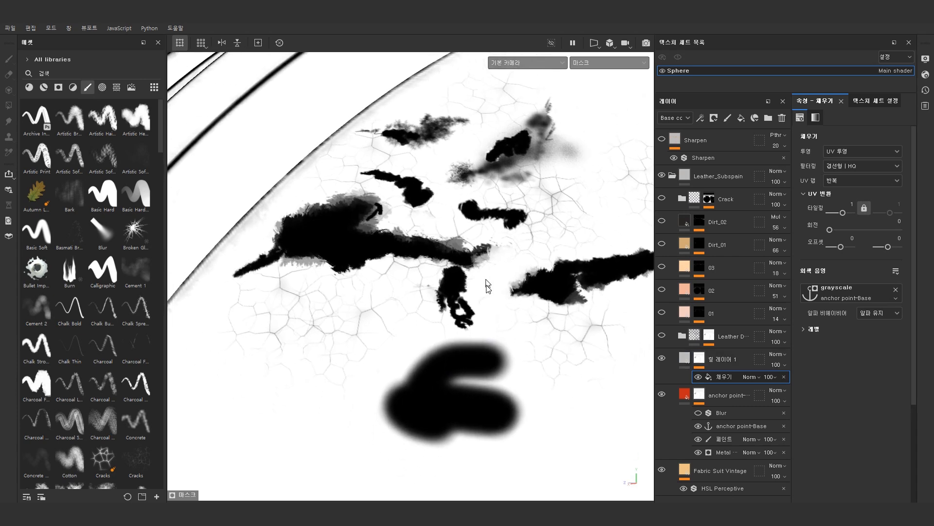
pyautogui.keyDown('alt'); pyautogui.moveTo(574, 304); pyautogui.dragTo(529, 296); pyautogui.keyUp('alt')
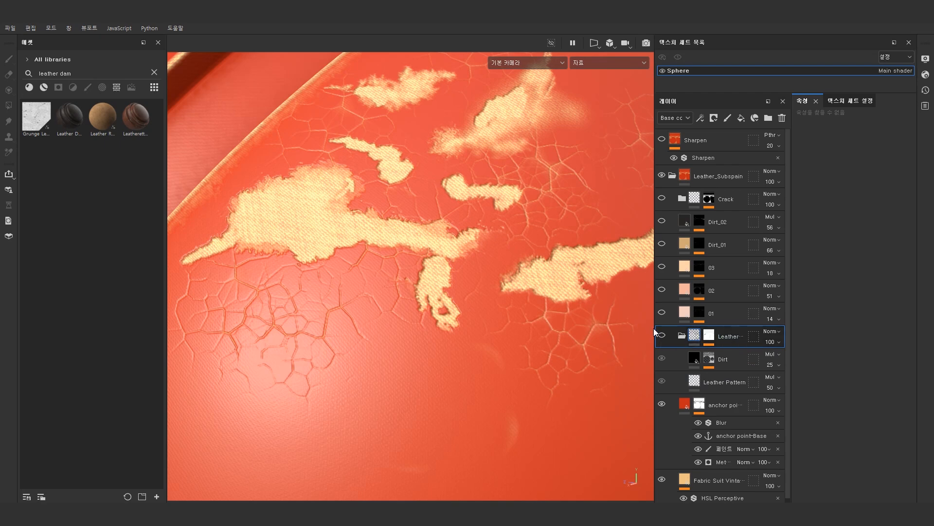
# Step: Widen the layer stack area and show the Leather Damaged folder
pyautogui.moveTo(655, 327); pyautogui.dragTo(629, 325)
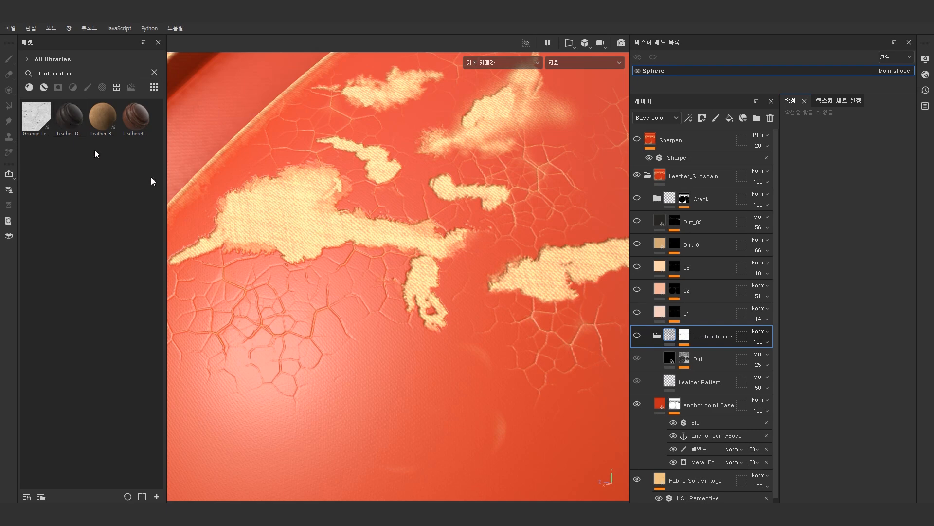
pyautogui.click(638, 334)
pyautogui.keyDown('alt'); pyautogui.moveTo(536, 340); pyautogui.dragTo(564, 323, button='middle'); pyautogui.keyUp('alt')
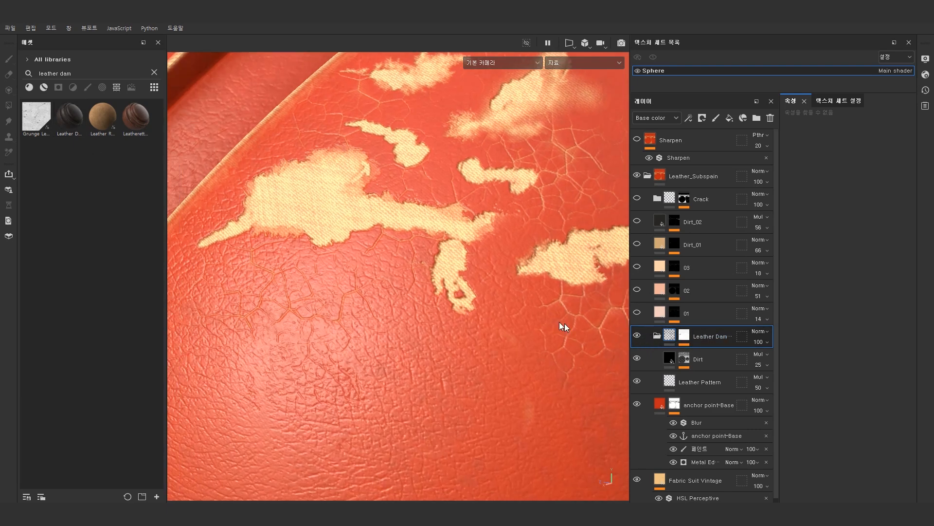
# Step: Hide the Dirt layer and compare the leather surface with the Leather Pattern layer off and on
pyautogui.click(716, 363)
pyautogui.click(711, 384)
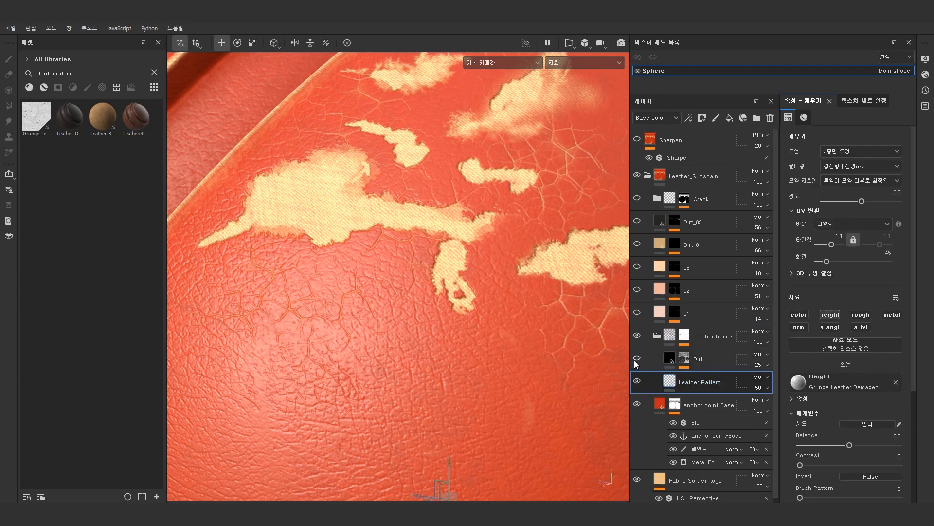
pyautogui.keyDown('alt'); pyautogui.moveTo(533, 333); pyautogui.dragTo(539, 333, button='middle'); pyautogui.keyUp('alt')
pyautogui.click(636, 381)
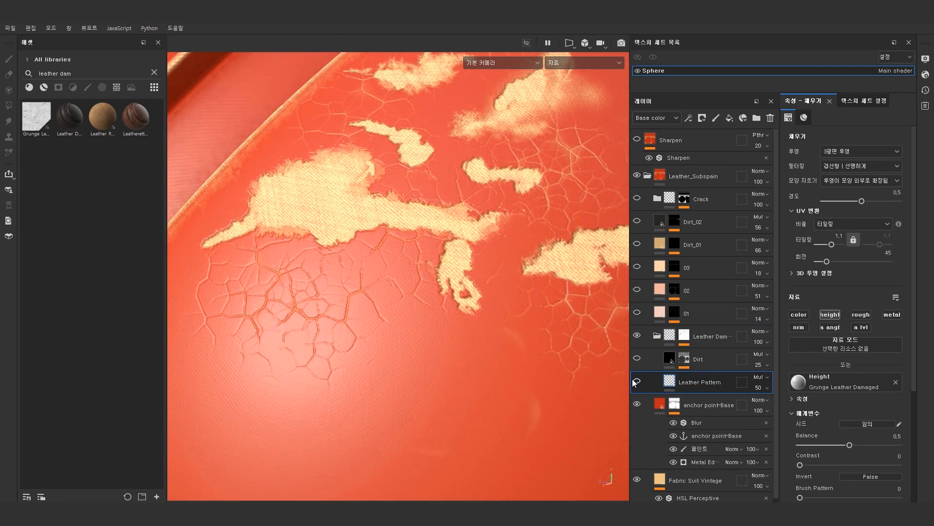
pyautogui.click(636, 381)
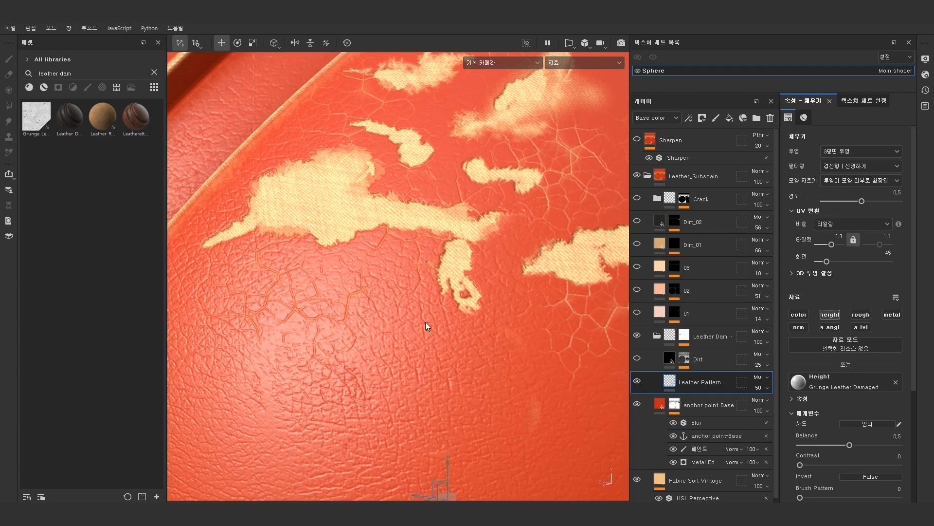
pyautogui.keyDown('alt'); pyautogui.moveTo(430, 328); pyautogui.dragTo(492, 346); pyautogui.keyUp('alt')
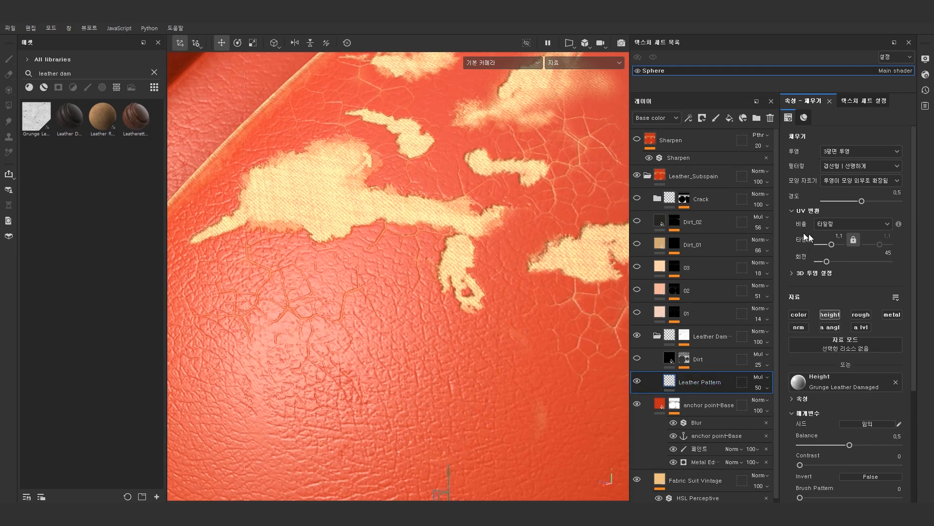
# Step: Compare the leather with the Dirt layer off and on several times, leaving it visible
pyautogui.click(696, 361)
pyautogui.click(638, 358)
pyautogui.click(638, 359)
pyautogui.click(638, 358)
pyautogui.click(638, 359)
pyautogui.click(638, 358)
pyautogui.click(638, 358)
pyautogui.click(638, 358)
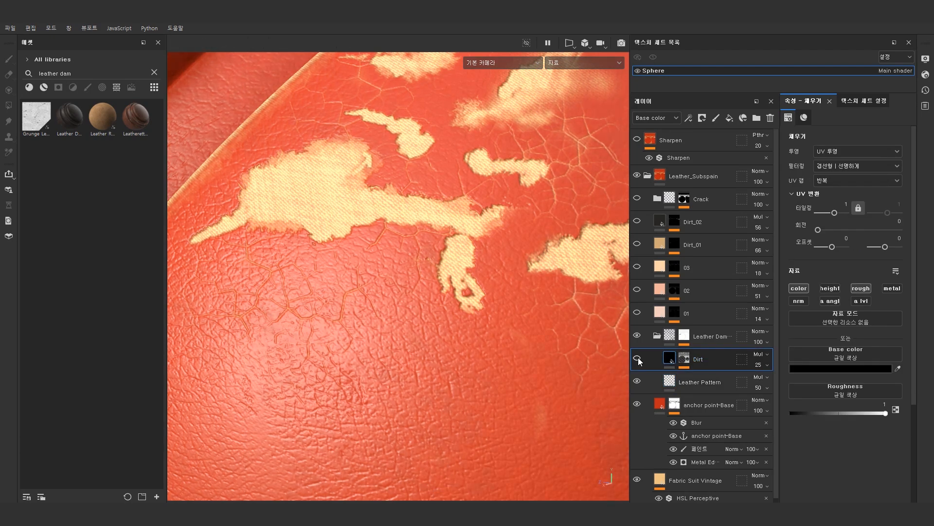
pyautogui.click(638, 358)
pyautogui.click(638, 358)
# Step: Review the Leather Pattern and Dirt layers in the Leather Damaged folder and inspect the fill effect in the folder's mask
pyautogui.click(659, 335)
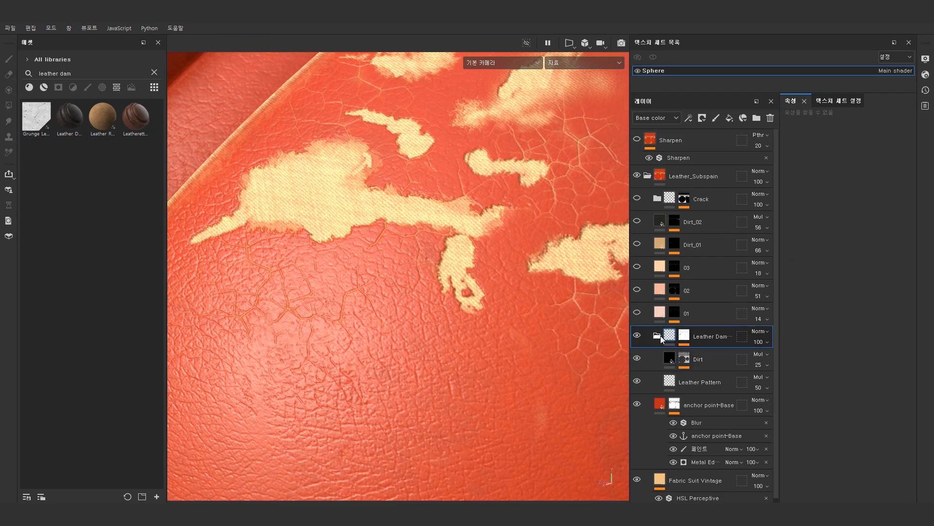
pyautogui.click(659, 335)
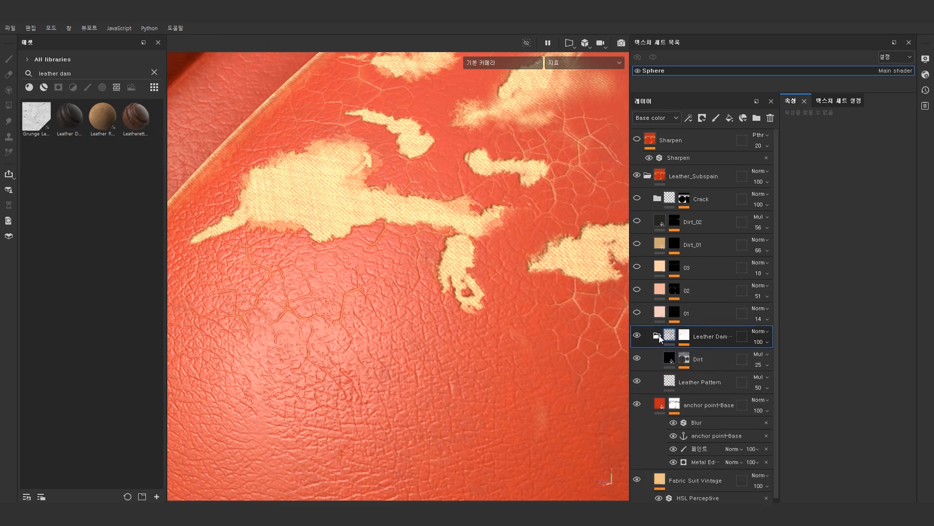
pyautogui.click(694, 377)
pyautogui.keyDown('alt'); pyautogui.moveTo(382, 227); pyautogui.dragTo(324, 205); pyautogui.keyUp('alt')
pyautogui.keyDown('alt'); pyautogui.moveTo(395, 222); pyautogui.dragTo(467, 262); pyautogui.keyUp('alt')
pyautogui.click(696, 359)
pyautogui.click(696, 341)
pyautogui.click(686, 336)
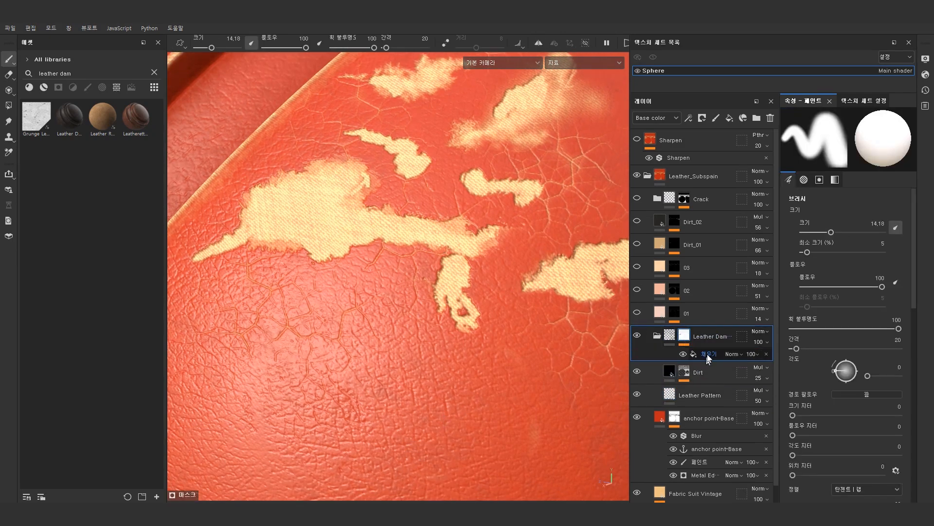
pyautogui.click(709, 356)
pyautogui.click(684, 336)
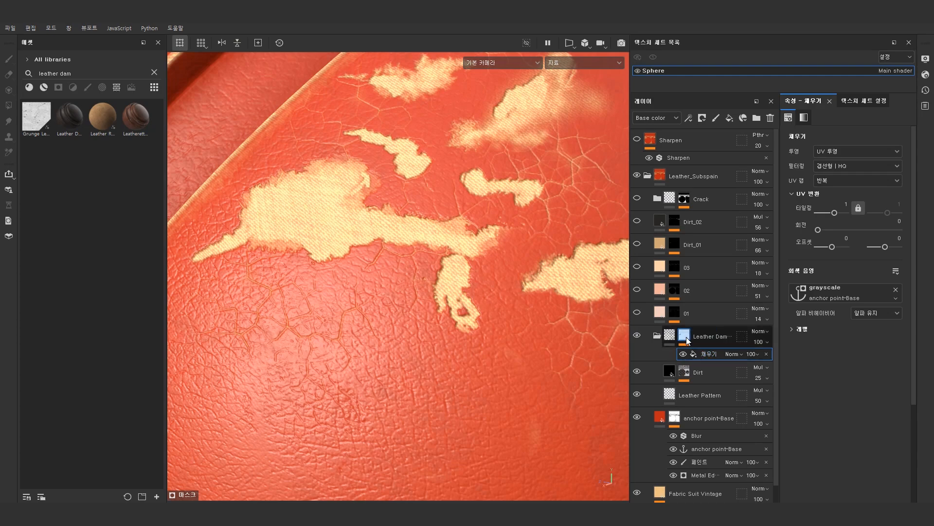
# Step: Add a second fill effect with anchor point-Base as grayscale source to the Leather Damaged folder's mask, and delete it again
pyautogui.rightClick(685, 336)
pyautogui.click(726, 348)
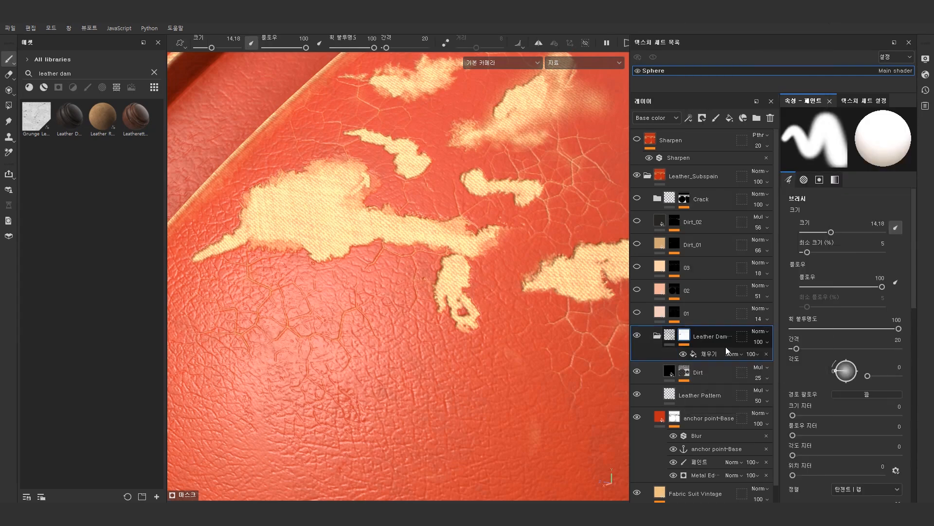
pyautogui.click(843, 294)
pyautogui.click(849, 303)
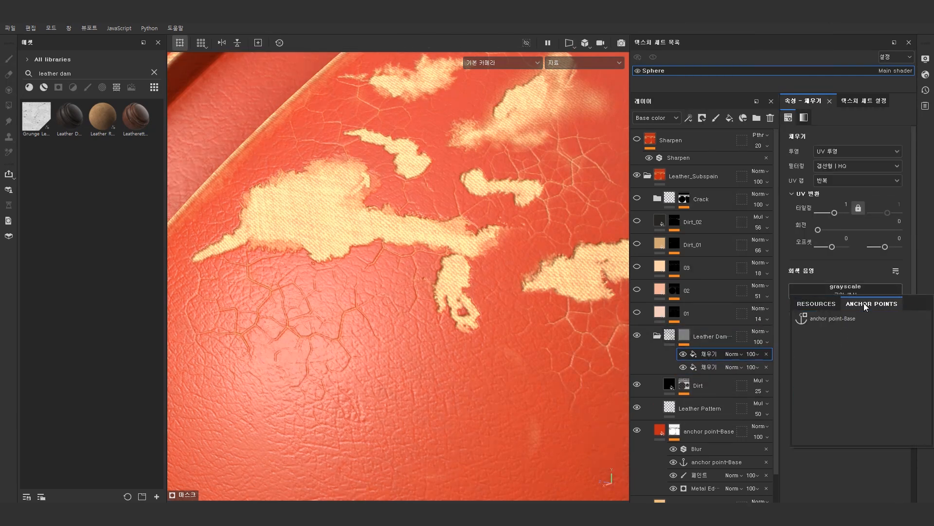
pyautogui.click(839, 320)
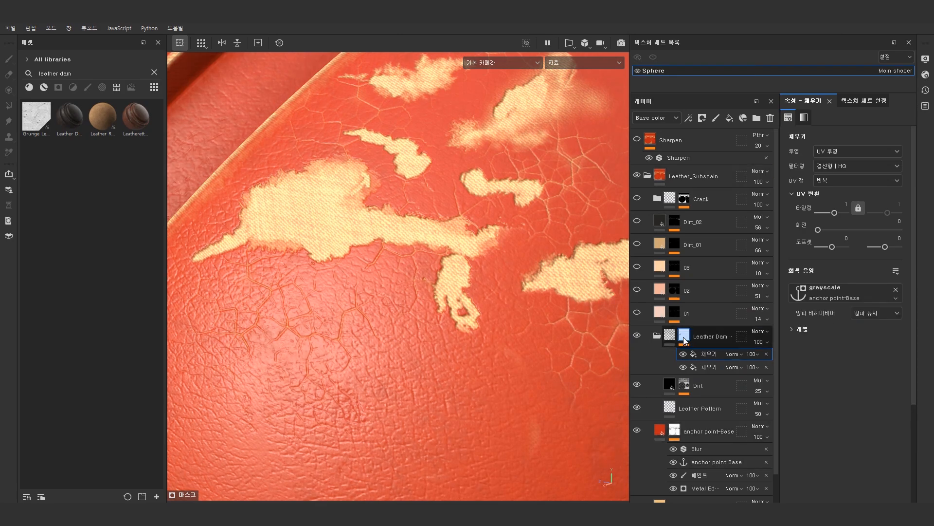
pyautogui.keyDown('alt'); pyautogui.click(702, 356); pyautogui.keyUp('alt')
pyautogui.click(766, 354)
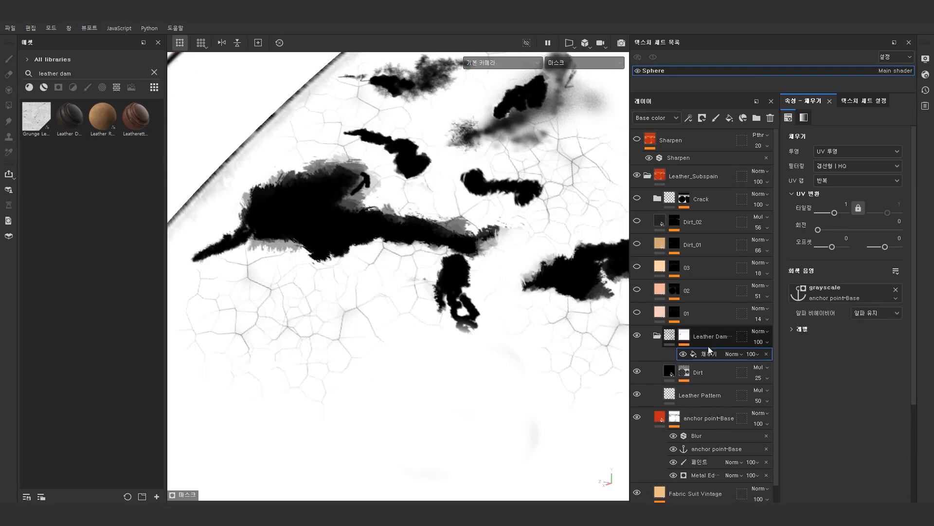
# Step: Examine the Leather Damaged folder's mask on its own against the red leather layer's mask, and return to the material view
pyautogui.keyDown('alt'); pyautogui.click(702, 352); pyautogui.keyUp('alt')
pyautogui.keyDown('alt'); pyautogui.click(686, 341); pyautogui.keyUp('alt')
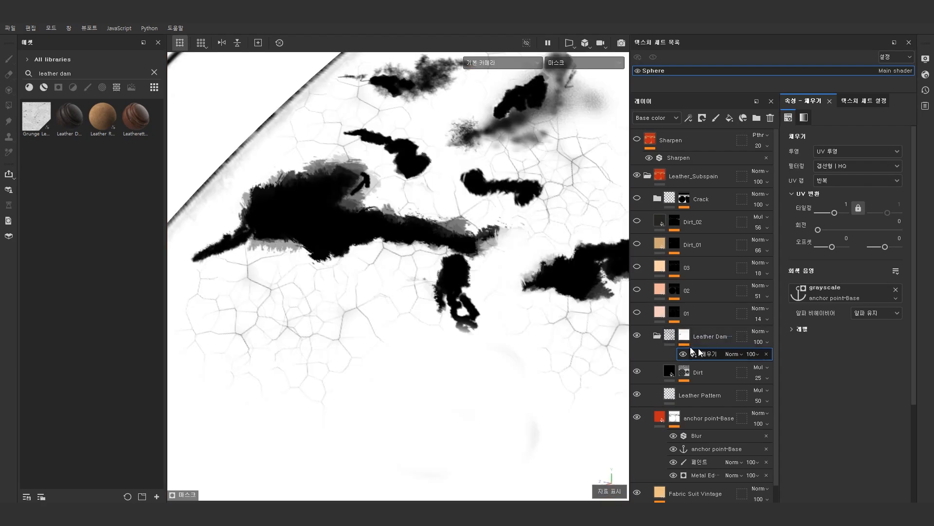
pyautogui.click(675, 417)
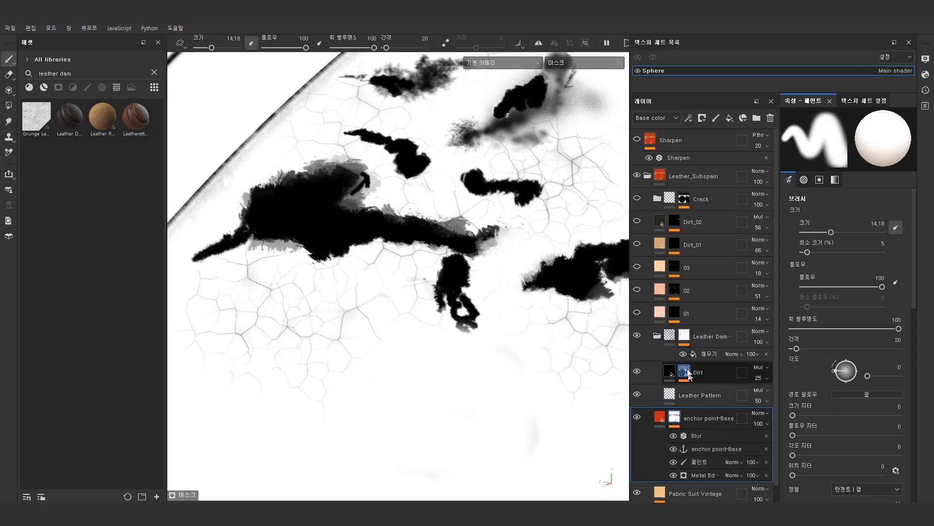
pyautogui.click(706, 354)
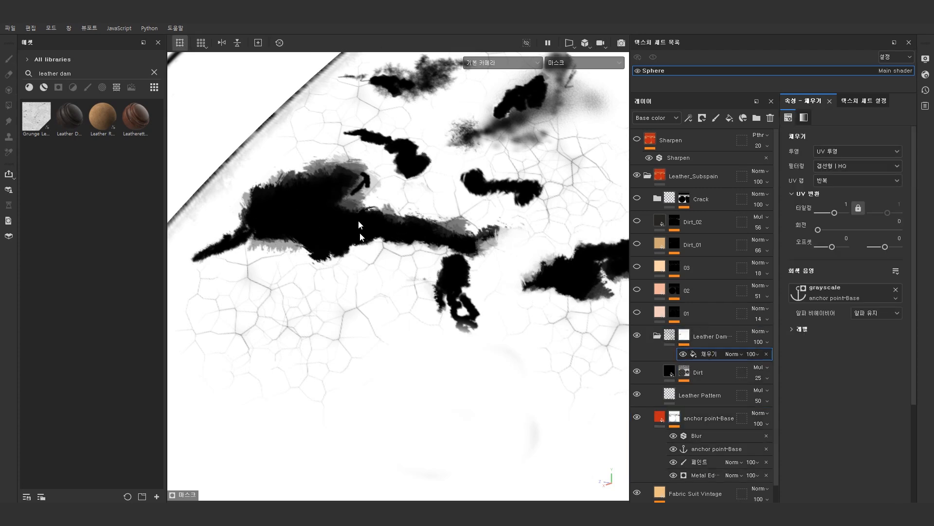
pyautogui.press('m')
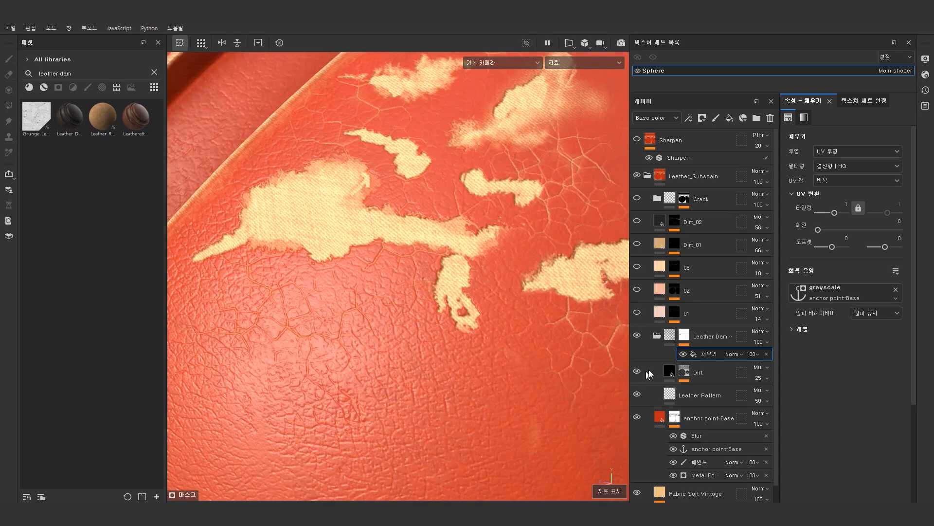
pyautogui.keyDown('alt'); pyautogui.moveTo(507, 307); pyautogui.dragTo(505, 317); pyautogui.keyUp('alt')
pyautogui.keyDown('alt'); pyautogui.moveTo(354, 311); pyautogui.dragTo(419, 323, button='middle'); pyautogui.keyUp('alt')
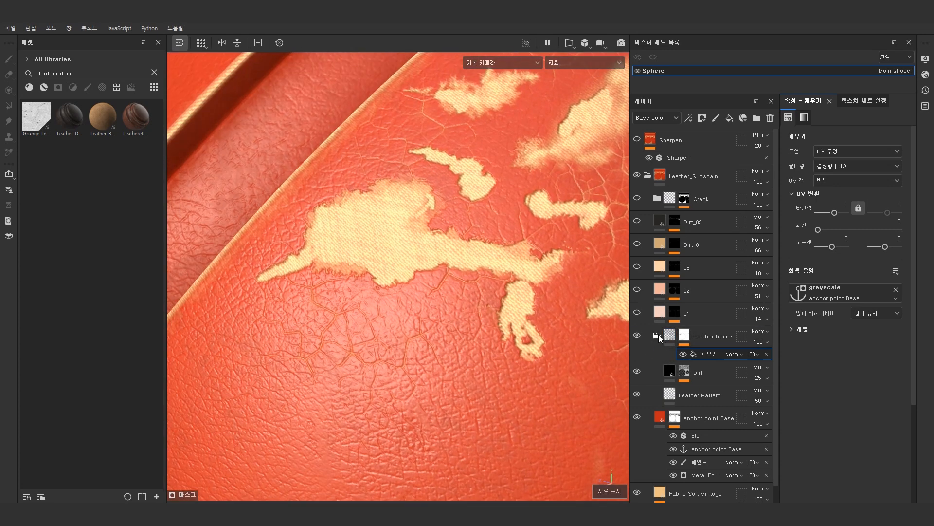
# Step: Select the Dirt layer in the Leather Damaged folder and collapse the folder
pyautogui.click(705, 334)
pyautogui.click(670, 339)
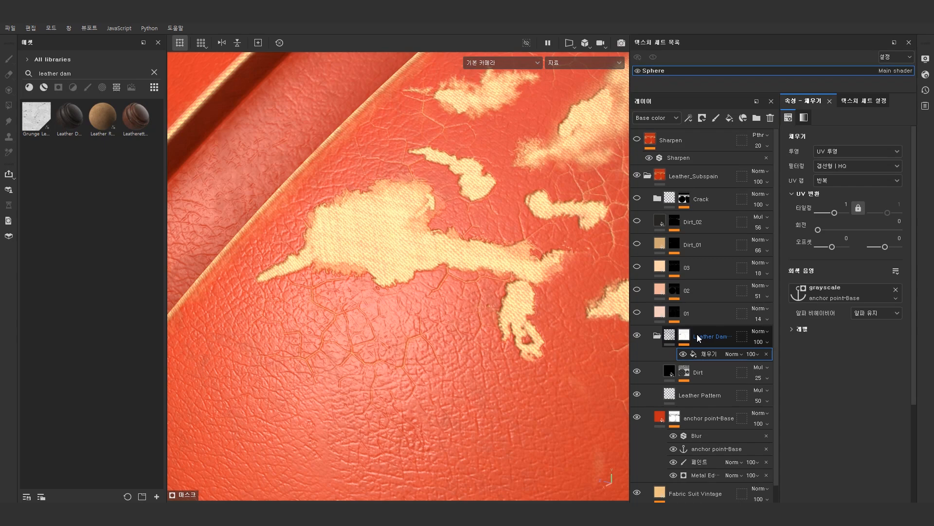
pyautogui.click(673, 374)
pyautogui.click(656, 335)
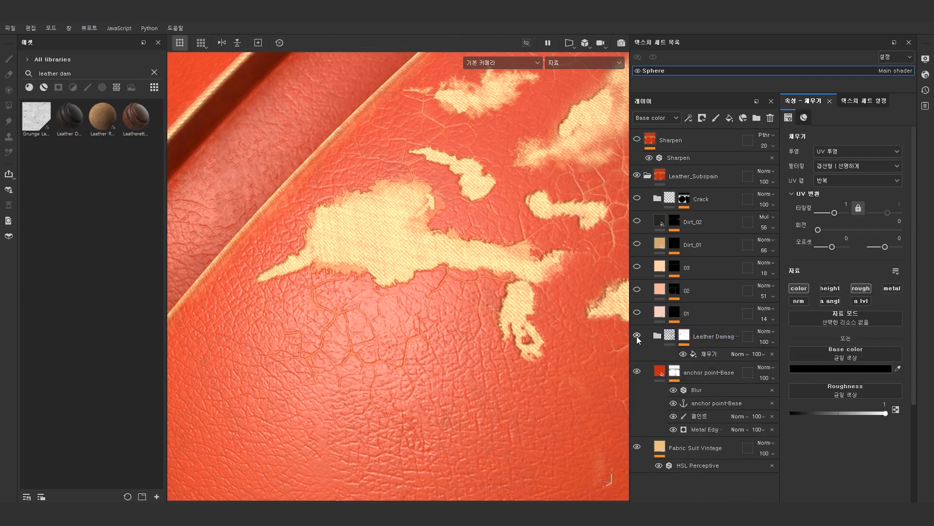
pyautogui.keyDown('alt'); pyautogui.moveTo(350, 230); pyautogui.dragTo(405, 214); pyautogui.keyUp('alt')
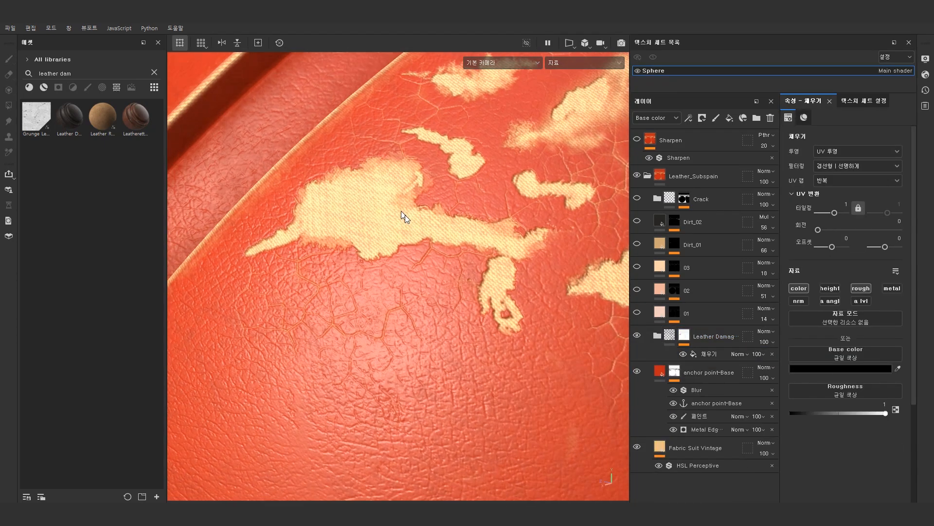
pyautogui.keyDown('alt'); pyautogui.moveTo(419, 234); pyautogui.dragTo(427, 247, button='middle'); pyautogui.keyUp('alt')
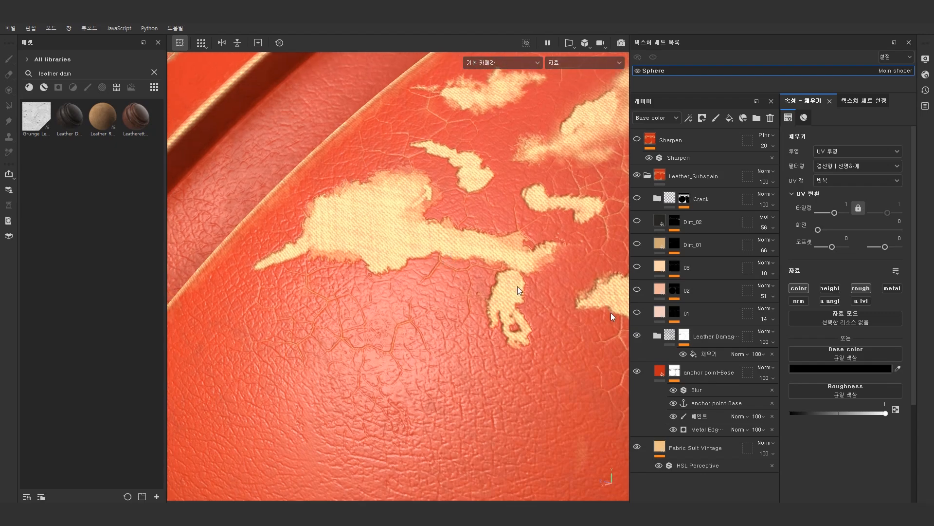
# Step: Compare the leather surface with the whole Leather Damaged folder hidden and shown several times
pyautogui.click(708, 334)
pyautogui.click(636, 335)
pyautogui.click(637, 335)
pyautogui.click(637, 336)
pyautogui.click(637, 335)
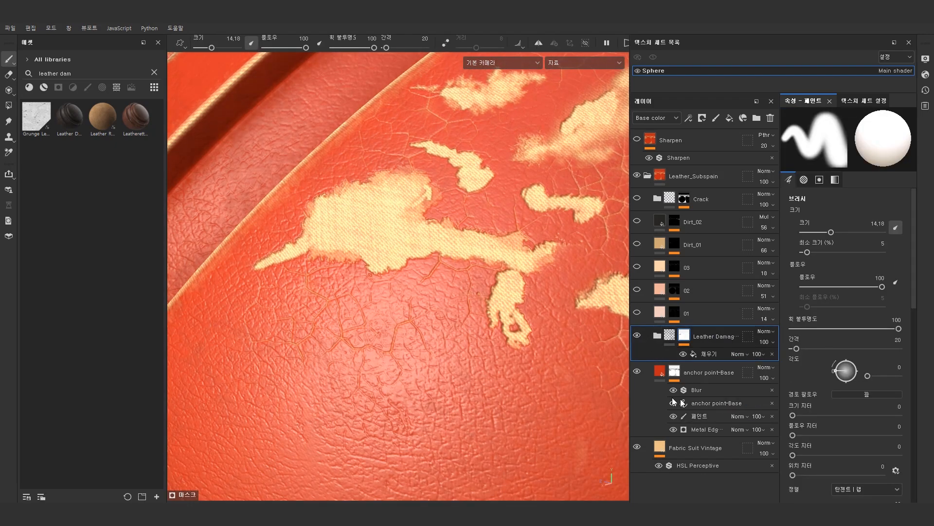
pyautogui.click(637, 336)
pyautogui.click(637, 336)
pyautogui.click(636, 336)
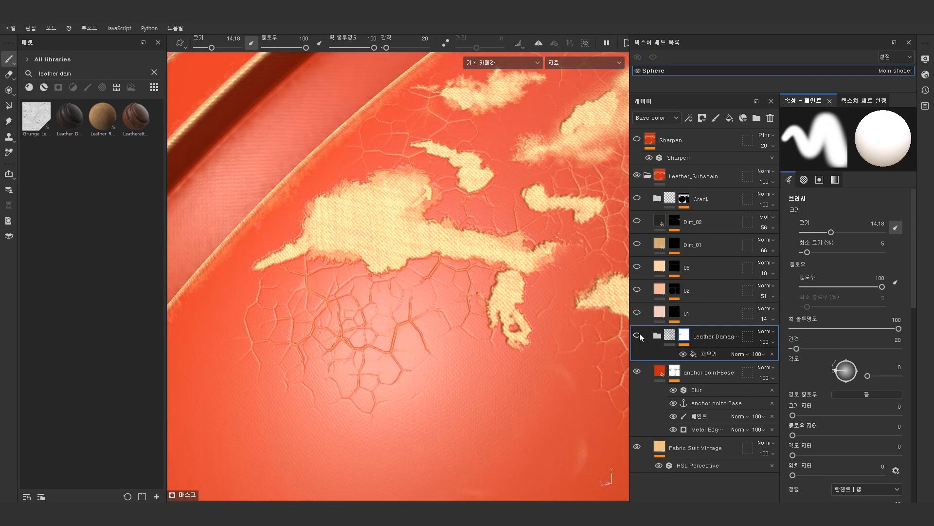
# Step: Examine how the collapsed Leather Damaged folder changes the leather's wrinkles and cracks by toggling its visibility
pyautogui.click(637, 336)
pyautogui.click(637, 336)
pyautogui.click(637, 336)
pyautogui.click(637, 336)
pyautogui.click(637, 335)
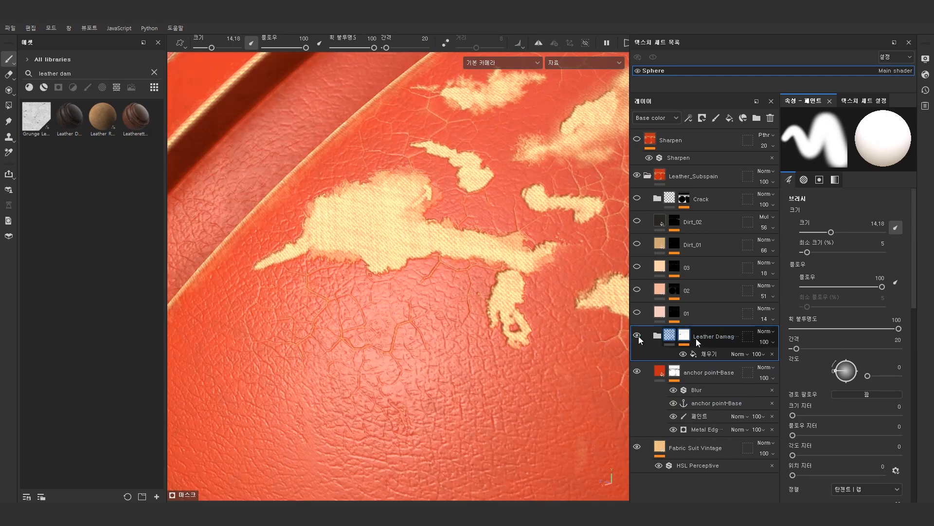
# Step: Compare the leather around the torn fabric areas with layer 01 hidden and shown repeatedly
pyautogui.keyDown('alt'); pyautogui.moveTo(469, 314); pyautogui.dragTo(514, 333, button='middle'); pyautogui.keyUp('alt')
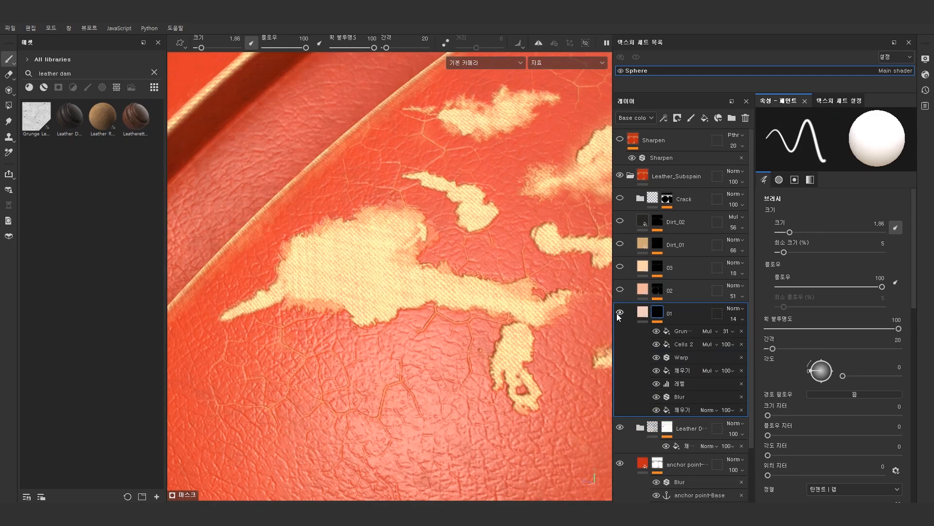
pyautogui.click(618, 313)
pyautogui.click(618, 314)
pyautogui.click(619, 314)
pyautogui.click(618, 313)
pyautogui.click(619, 314)
pyautogui.click(619, 313)
pyautogui.click(620, 312)
pyautogui.click(619, 313)
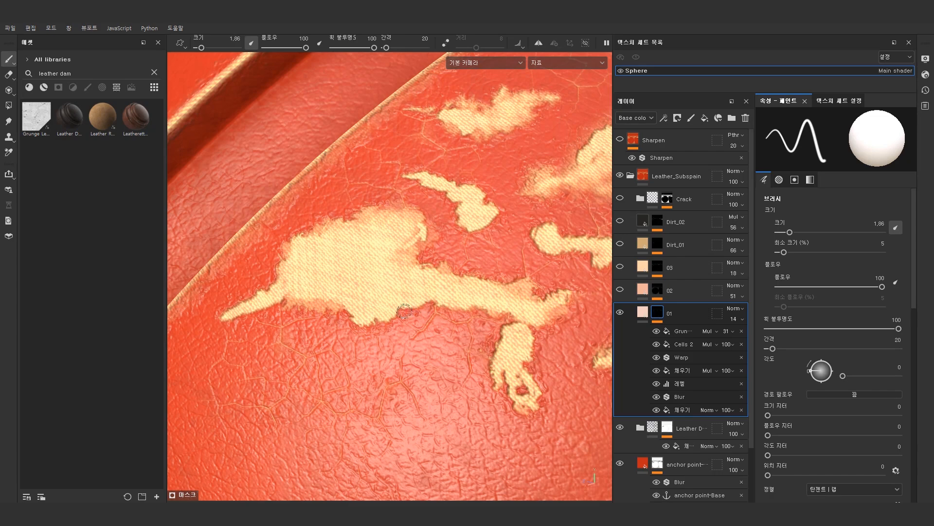
pyautogui.click(621, 315)
pyautogui.click(620, 315)
pyautogui.click(620, 315)
pyautogui.click(620, 314)
pyautogui.click(620, 315)
pyautogui.click(621, 314)
pyautogui.click(620, 314)
pyautogui.click(621, 314)
pyautogui.click(622, 314)
pyautogui.click(621, 315)
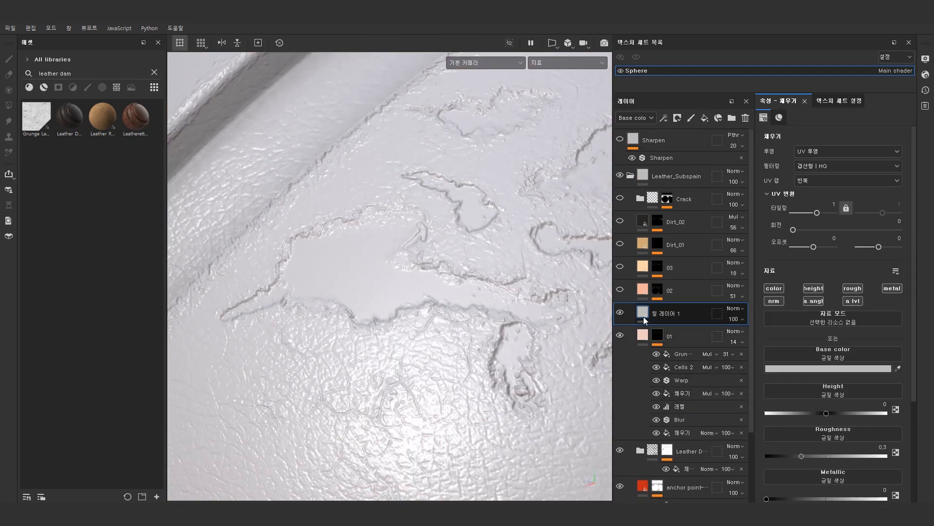
# Step: Give the new fill layer above layer 01 a black mask with an inverted fill effect using anchor point-Base as grayscale source
pyautogui.rightClick(643, 317)
pyautogui.click(693, 32)
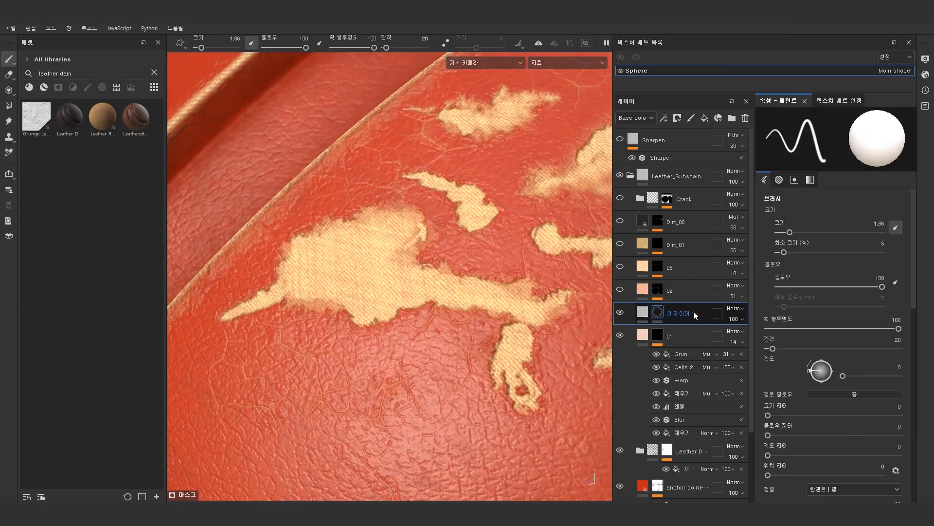
pyautogui.rightClick(664, 314)
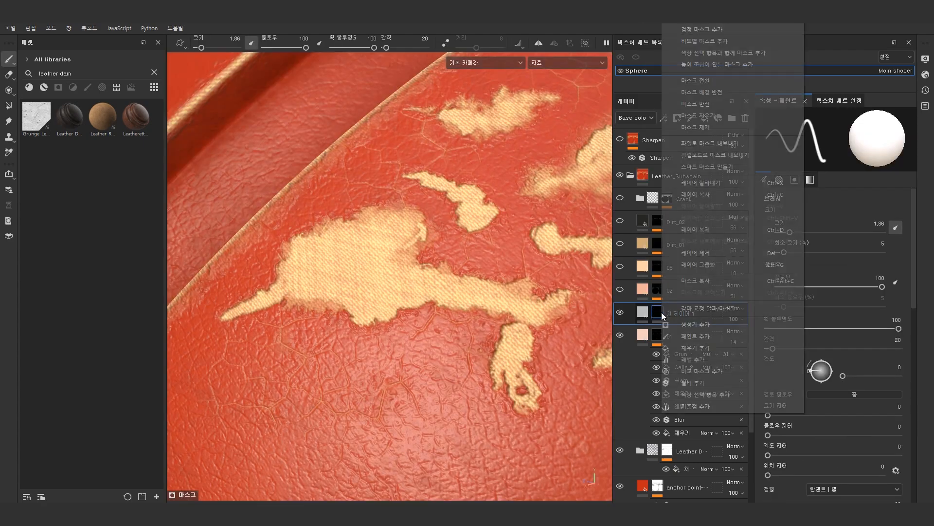
pyautogui.click(701, 346)
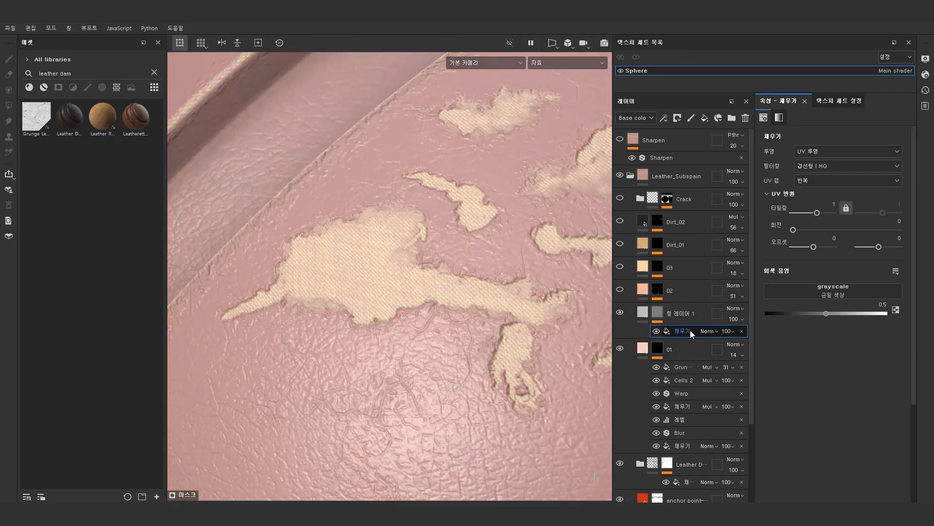
pyautogui.click(846, 291)
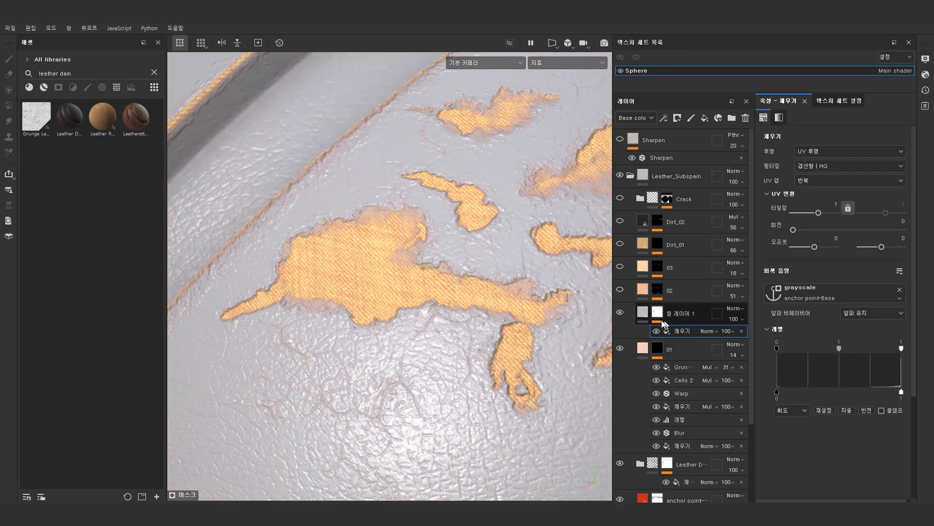
pyautogui.keyDown('alt'); pyautogui.click(659, 314); pyautogui.keyUp('alt')
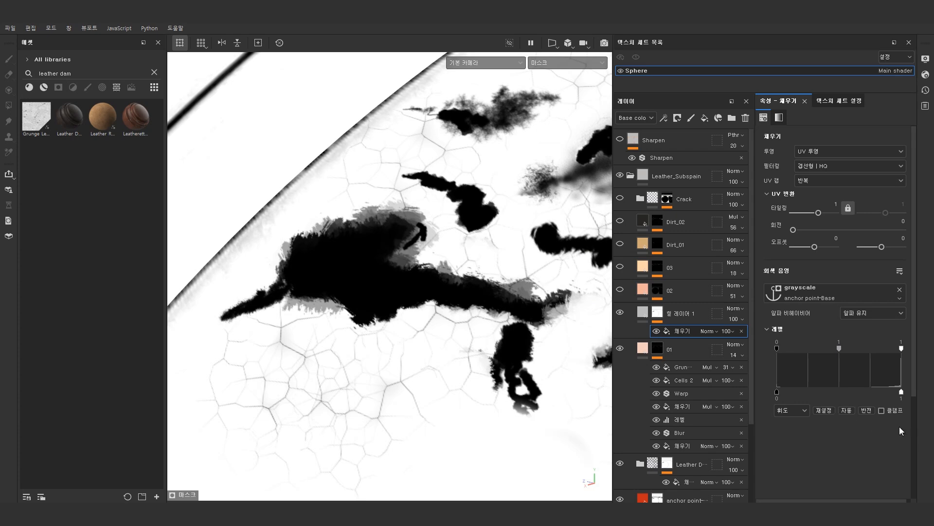
pyautogui.click(867, 410)
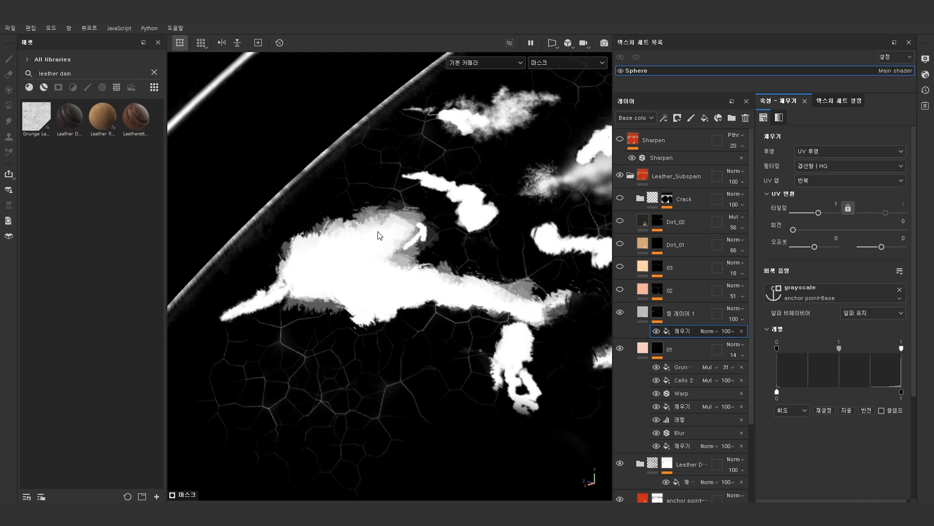
# Step: Add a Blur filter to the new fill layer's mask and set its Blur Intensity to 1.58
pyautogui.click(657, 313)
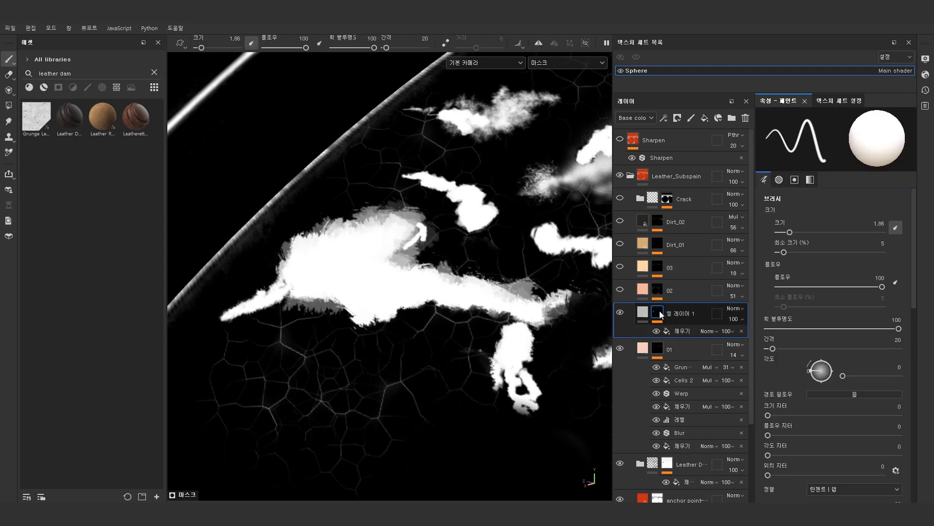
pyautogui.rightClick(658, 314)
pyautogui.click(699, 383)
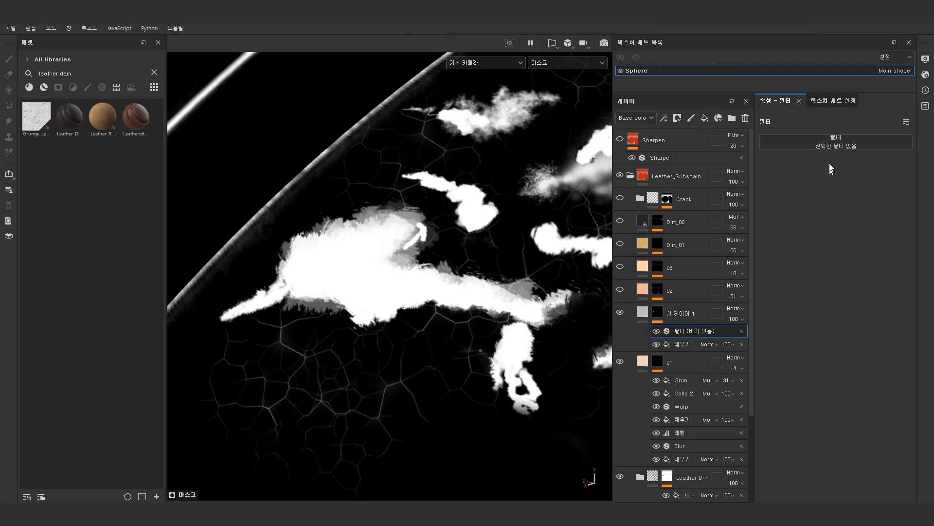
pyautogui.click(779, 142)
pyautogui.click(881, 166)
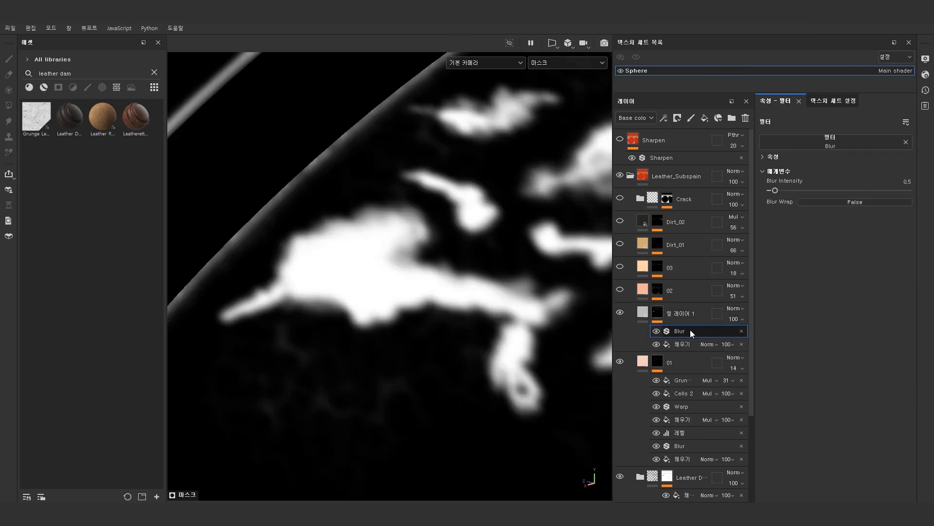
pyautogui.moveTo(777, 189); pyautogui.dragTo(784, 187)
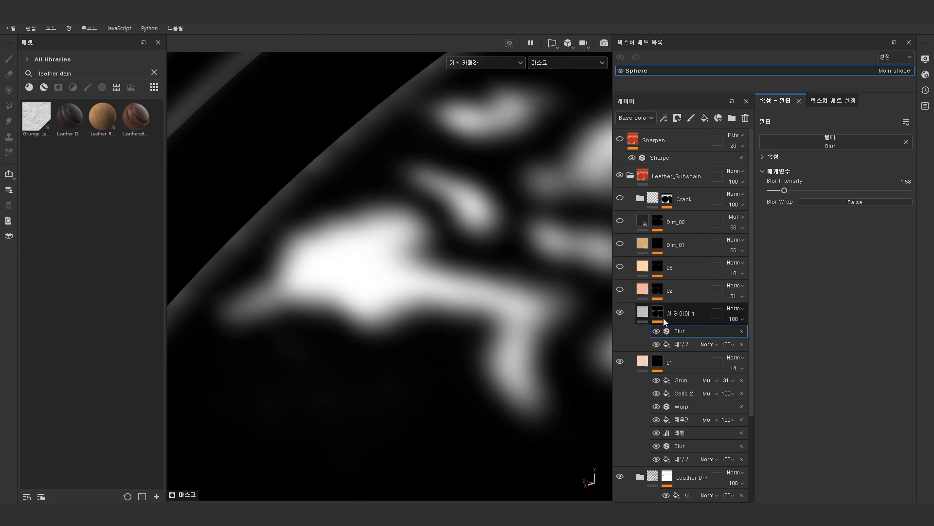
# Step: Compare the new fill layer's mask with the Blur filter off and on
pyautogui.click(657, 331)
pyautogui.click(657, 331)
pyautogui.click(657, 330)
pyautogui.click(657, 331)
pyautogui.click(657, 330)
pyautogui.click(657, 330)
pyautogui.click(657, 330)
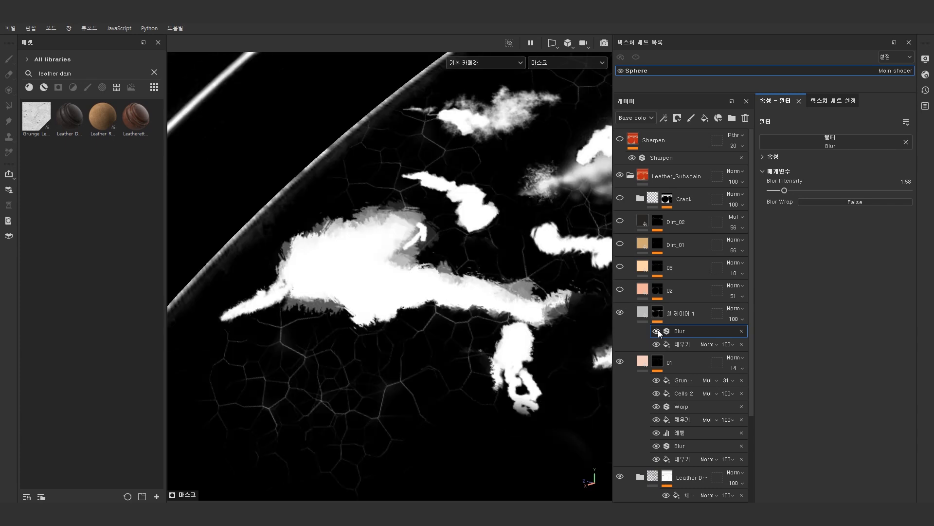
pyautogui.click(657, 331)
# Step: Add a second fill effect sourced from anchor point-Base above the Blur filter and set its blend mode to Multiply
pyautogui.rightClick(658, 313)
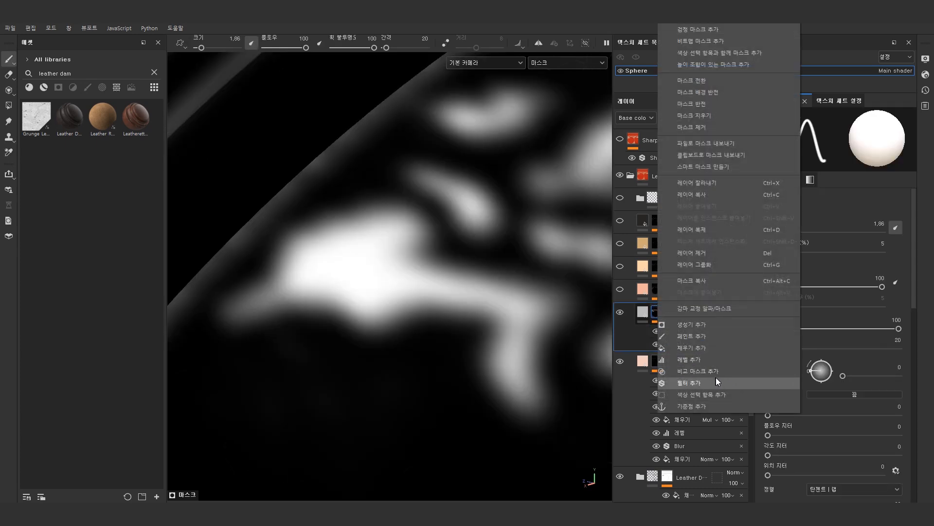
pyautogui.click(714, 348)
pyautogui.click(827, 287)
pyautogui.click(860, 298)
pyautogui.click(833, 314)
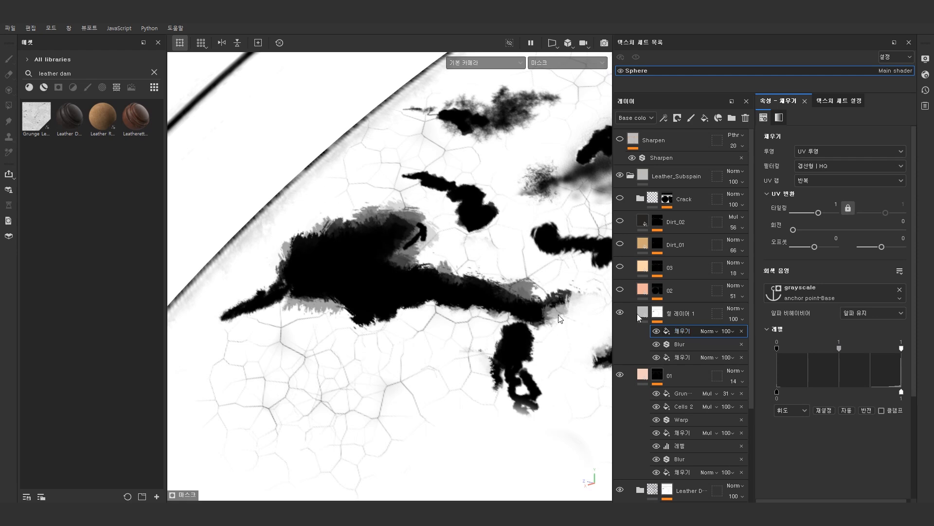
pyautogui.click(709, 330)
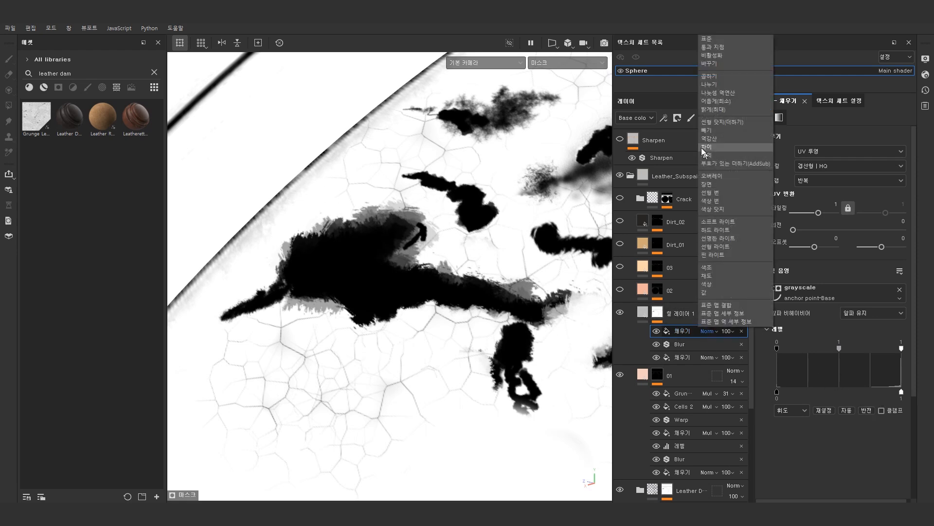
pyautogui.click(728, 78)
# Step: Compare the resulting edge mask with the Multiply fill effect and the Blur filter each turned off and on
pyautogui.click(656, 331)
pyautogui.click(657, 331)
pyautogui.click(656, 331)
pyautogui.click(656, 331)
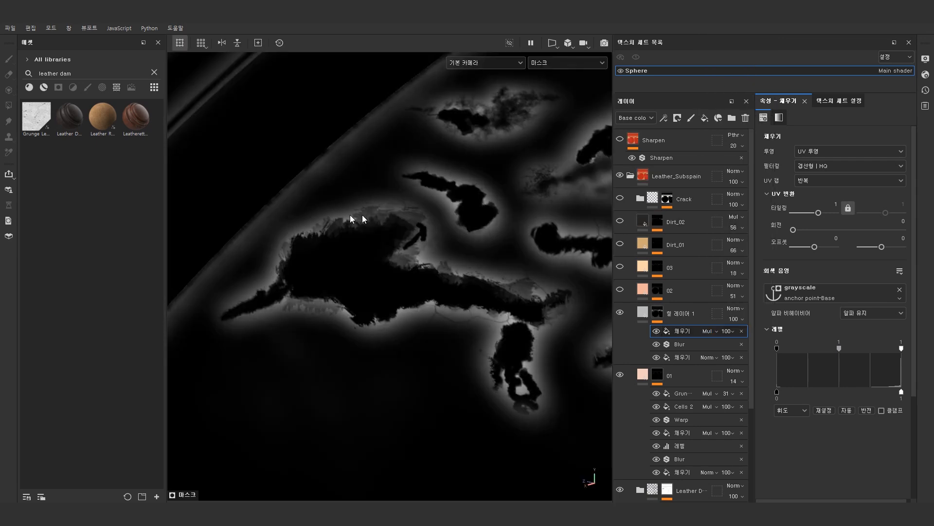
pyautogui.click(678, 346)
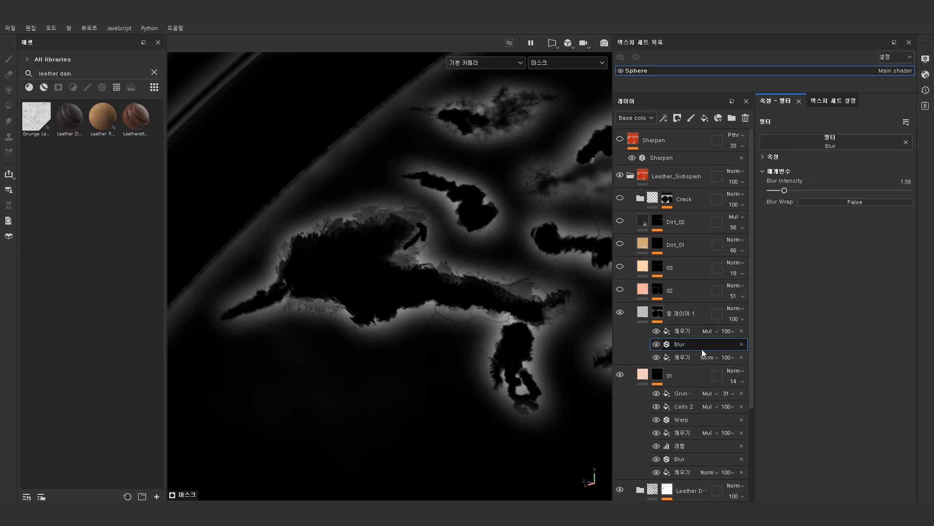
pyautogui.click(656, 343)
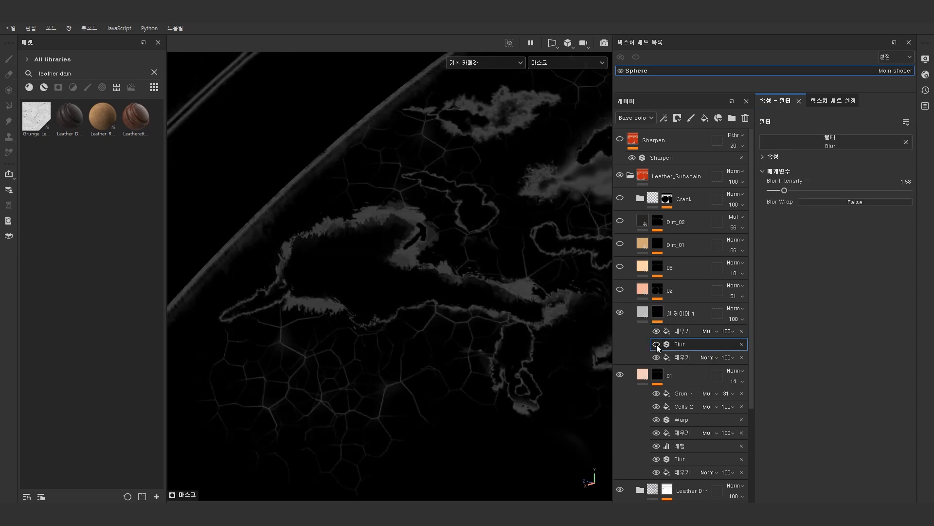
pyautogui.click(656, 344)
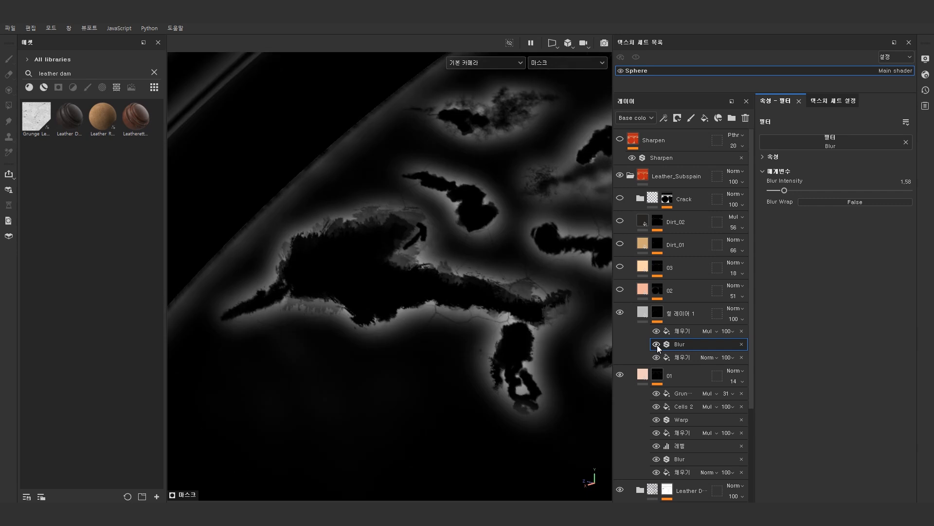
pyautogui.click(657, 344)
pyautogui.click(657, 344)
# Step: Delete the demonstration fill layer above layer 01
pyautogui.moveTo(785, 189)
pyautogui.mouseDown()
pyautogui.moveTo(809, 190)
pyautogui.moveTo(770, 192)
pyautogui.moveTo(786, 191)
pyautogui.mouseUp()
pyautogui.click(681, 319)
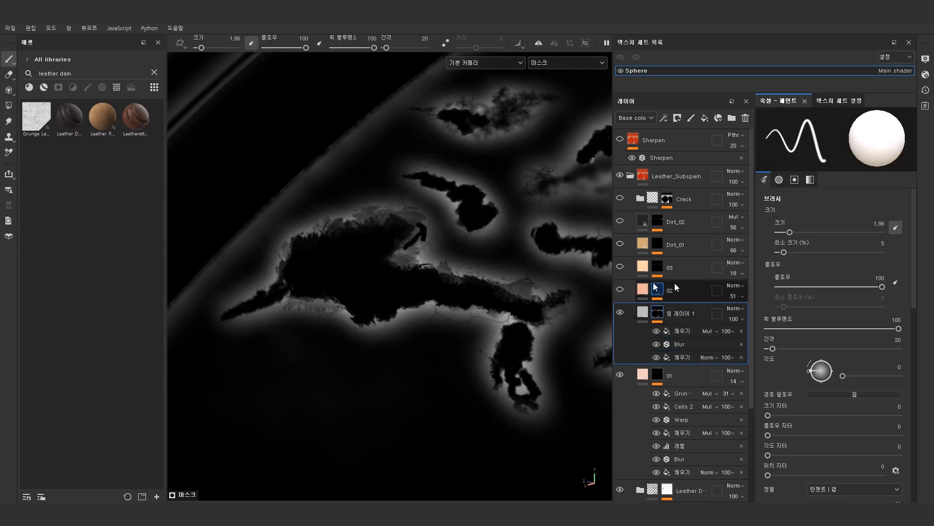
pyautogui.press('Delete')
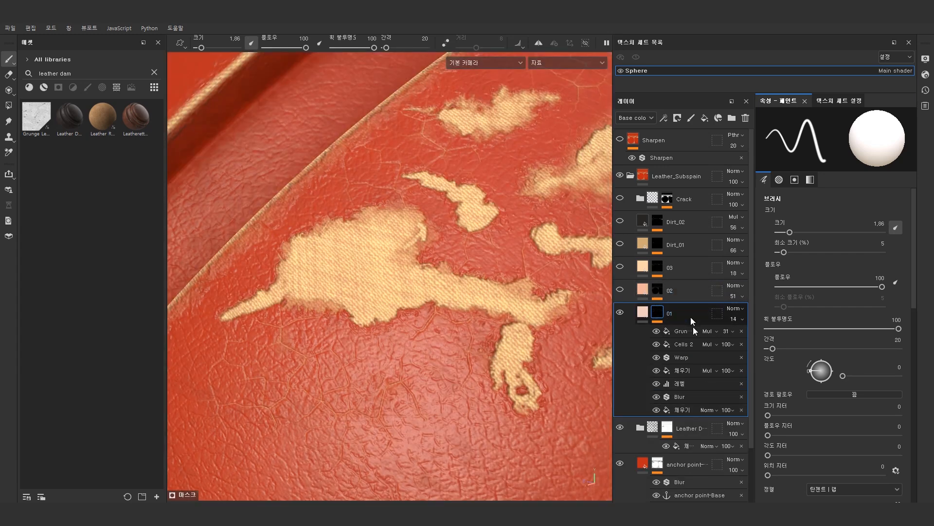
# Step: Turn off the effects above the bottom fill in layer 01's mask and examine that fill's anchor point-Base levels
pyautogui.click(656, 344)
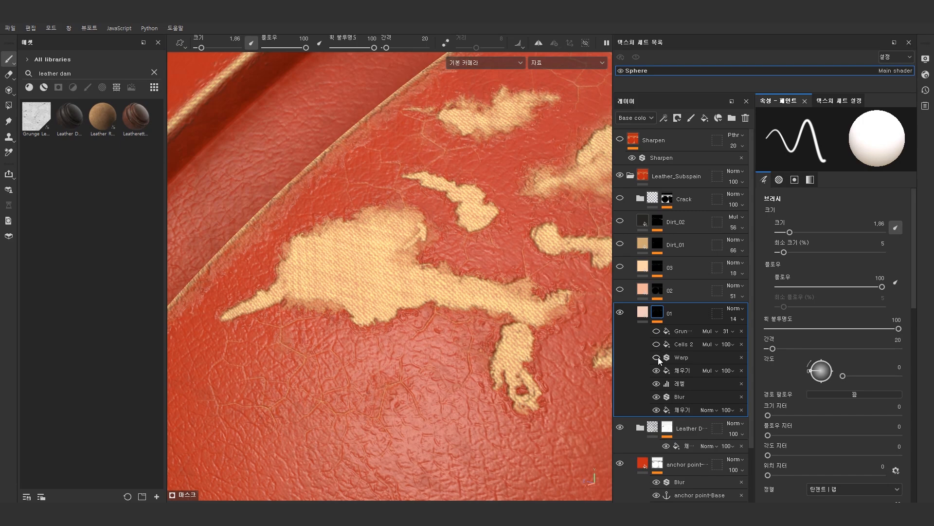
pyautogui.click(656, 358)
pyautogui.click(657, 370)
pyautogui.click(657, 383)
pyautogui.click(656, 397)
pyautogui.click(656, 409)
pyautogui.click(656, 410)
pyautogui.click(656, 410)
pyautogui.click(656, 410)
pyautogui.click(676, 412)
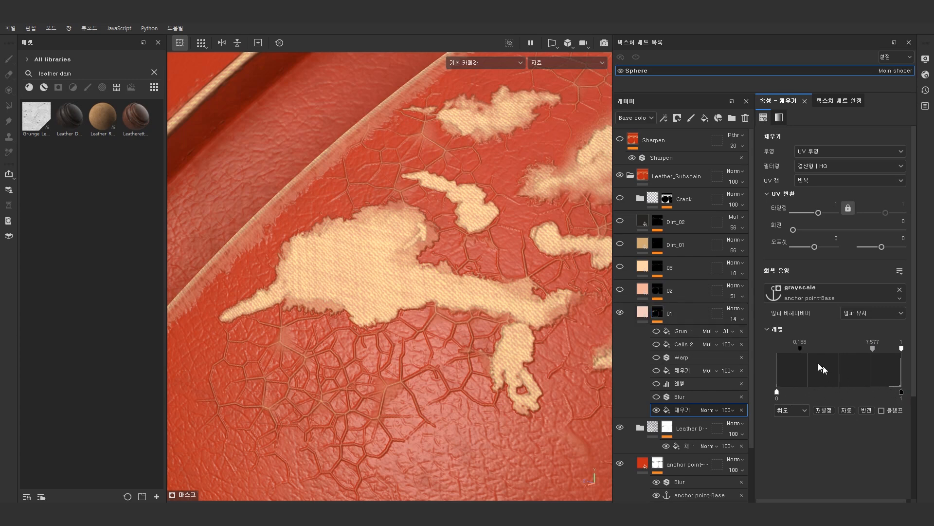
pyautogui.moveTo(801, 349)
pyautogui.mouseDown()
pyautogui.moveTo(820, 354)
pyautogui.moveTo(794, 352)
pyautogui.mouseUp()
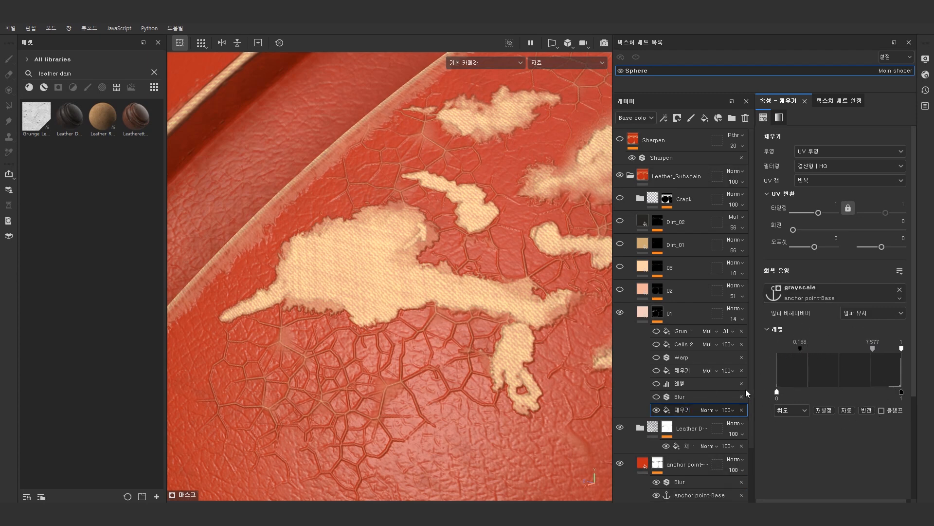
# Step: Compare the leather surface with the Blur filter in layer 01's mask off and on, leaving it on
pyautogui.click(659, 397)
pyautogui.click(659, 397)
pyautogui.click(660, 397)
pyautogui.click(659, 397)
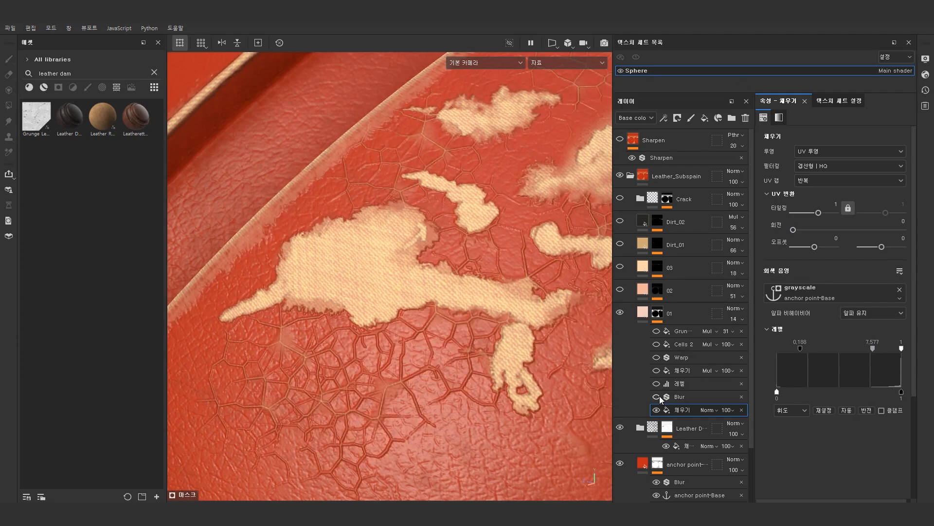
pyautogui.click(659, 397)
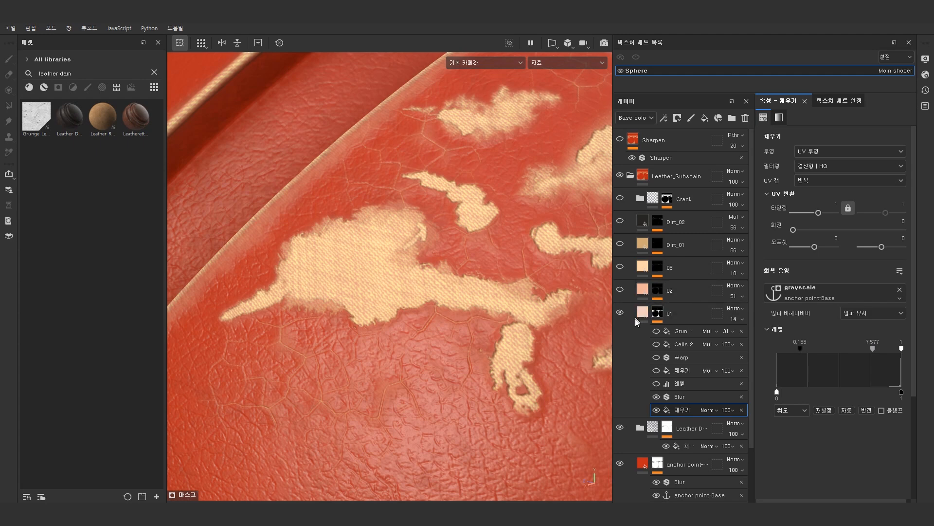
# Step: Examine layer 01's mask on its own with the Blur and Levels effects toggled off and on
pyautogui.click(684, 385)
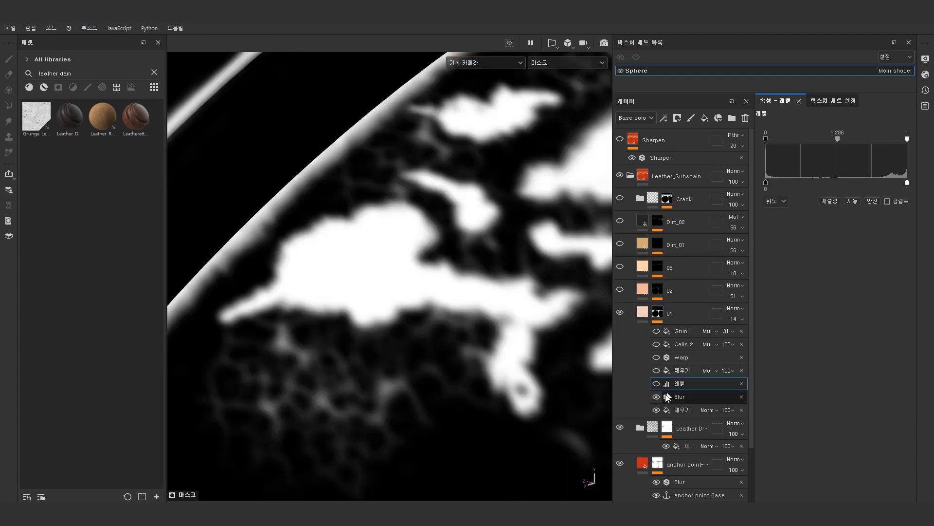
pyautogui.click(658, 396)
pyautogui.click(658, 396)
pyautogui.click(658, 384)
pyautogui.click(658, 384)
pyautogui.click(658, 384)
pyautogui.click(658, 385)
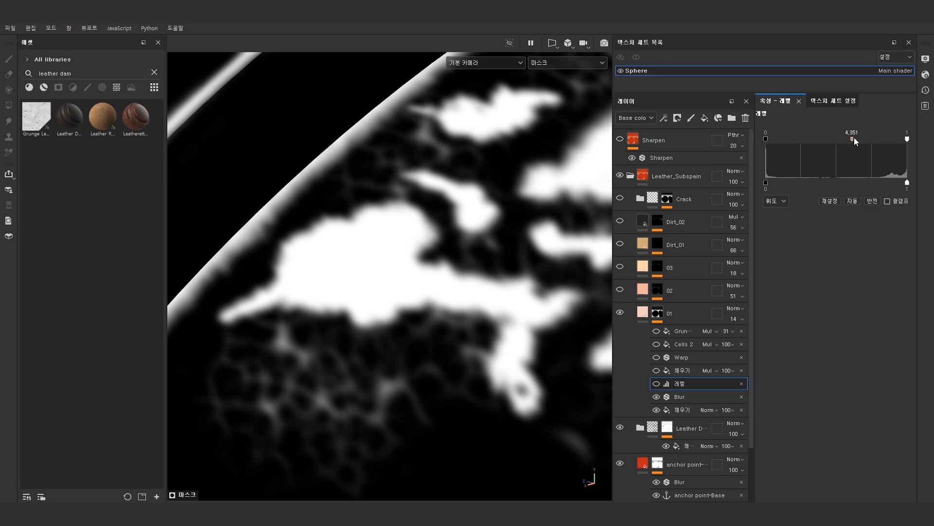
# Step: Turn on the Levels effect and the Multiply fill effect in layer 01's mask, trying different Levels midtones
pyautogui.moveTo(880, 140); pyautogui.dragTo(871, 149)
pyautogui.click(656, 383)
pyautogui.moveTo(873, 139); pyautogui.dragTo(820, 139)
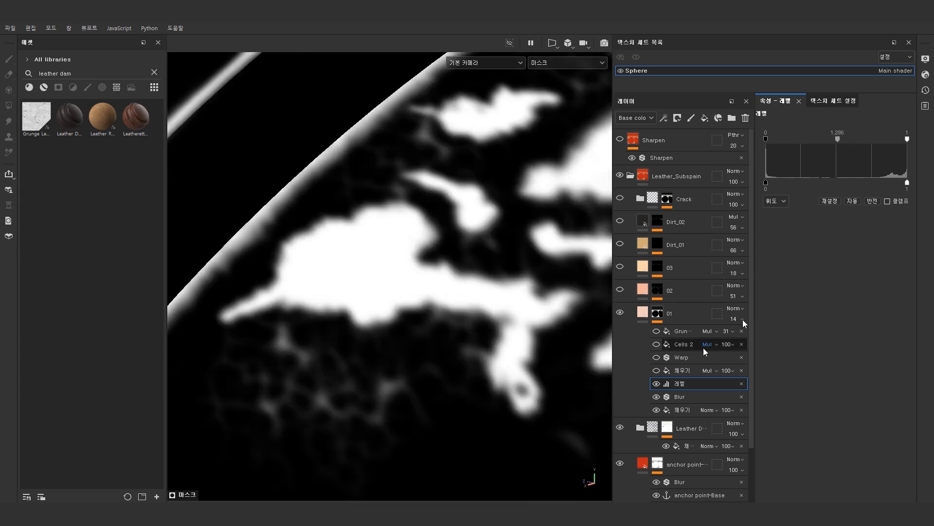
pyautogui.click(684, 372)
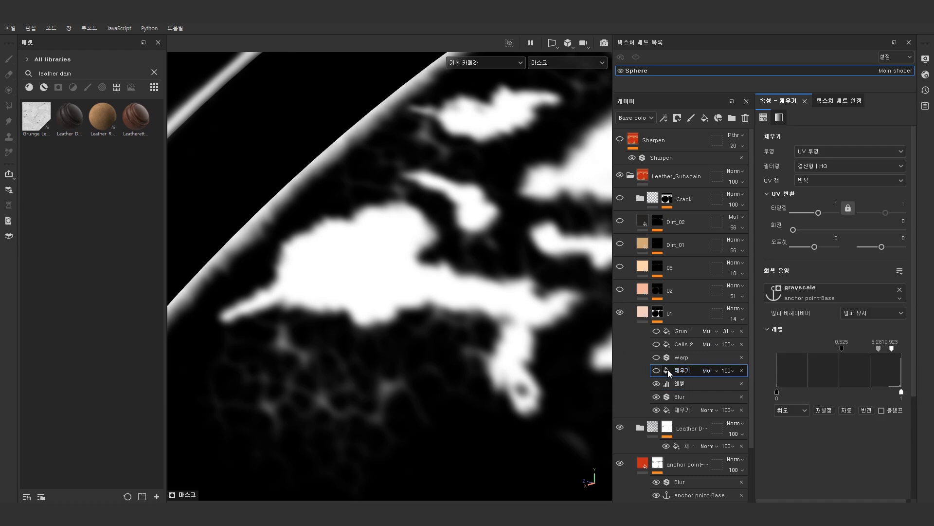
pyautogui.click(656, 370)
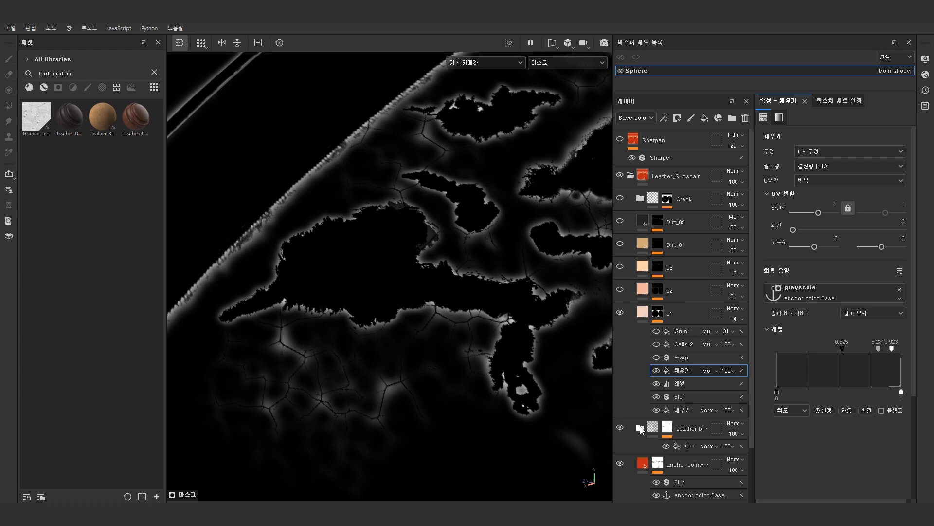
# Step: Try a stronger Blur Intensity on the Blur filter in layer 01's mask and undo it
pyautogui.click(690, 398)
pyautogui.moveTo(775, 191); pyautogui.dragTo(807, 190)
pyautogui.hotkey('ctrl', 'z')
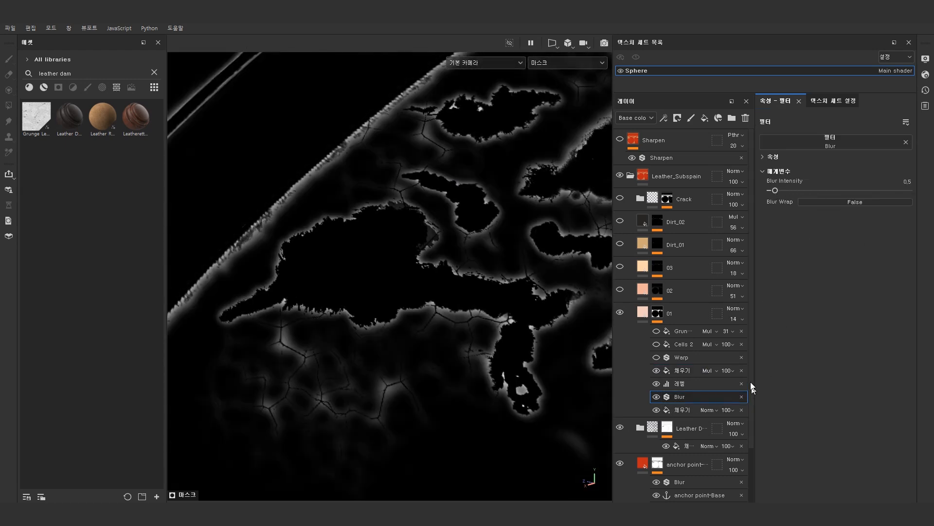
# Step: Compare layer 01's mask on its own with the Warp filter off and on
pyautogui.click(683, 369)
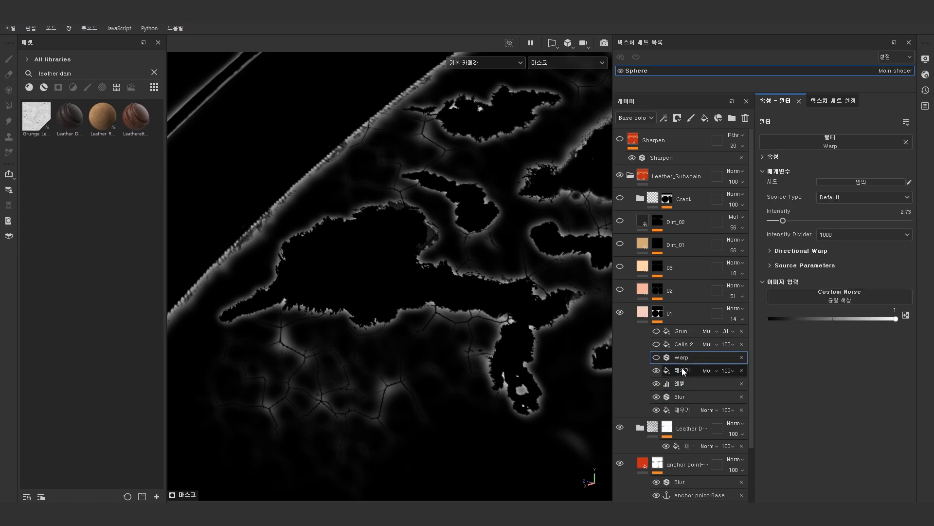
pyautogui.click(677, 357)
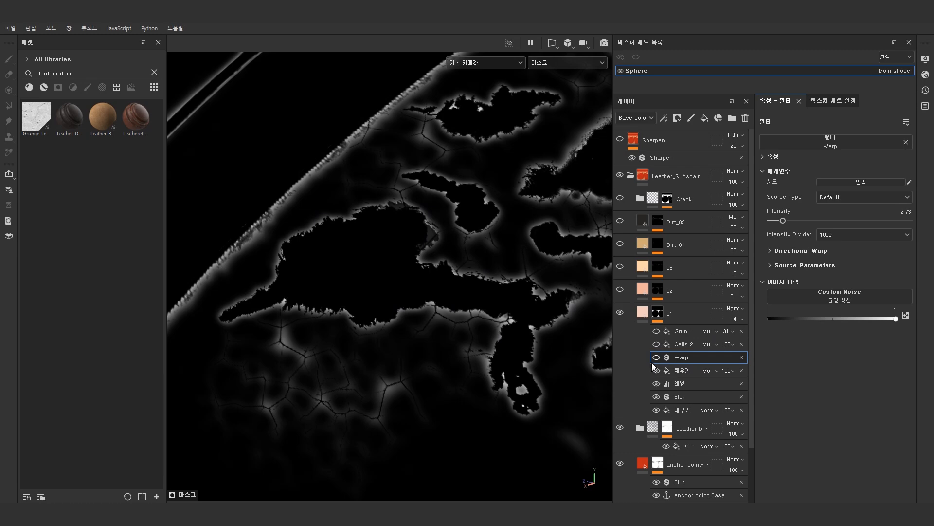
pyautogui.click(657, 356)
pyautogui.click(656, 357)
pyautogui.click(657, 357)
pyautogui.click(657, 357)
pyautogui.click(656, 357)
# Step: Turn on the Warp filter in layer 01's mask while checking its effect on the leather surface in the material view
pyautogui.press('m')
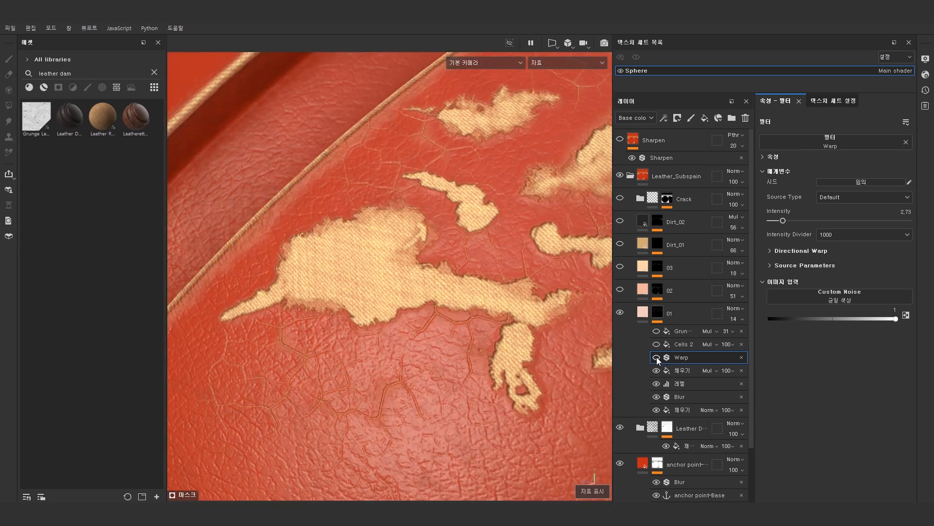
pyautogui.click(657, 357)
pyautogui.click(657, 357)
pyautogui.click(656, 358)
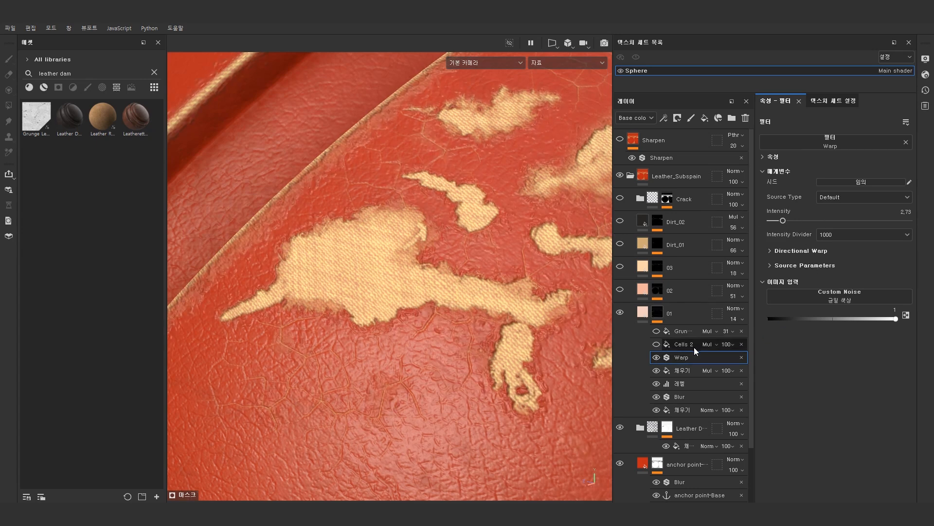
# Step: Turn on the Cells 2 fill effect in layer 01's mask
pyautogui.click(681, 345)
pyautogui.click(657, 346)
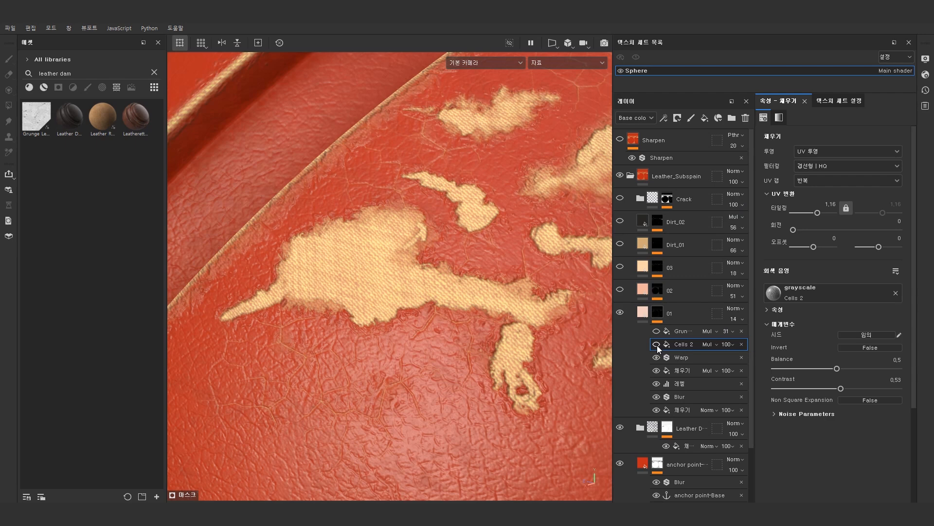
pyautogui.click(656, 344)
# Step: Add a new fill effect to layer 01's mask and assign it the Cells 2 texture
pyautogui.rightClick(657, 312)
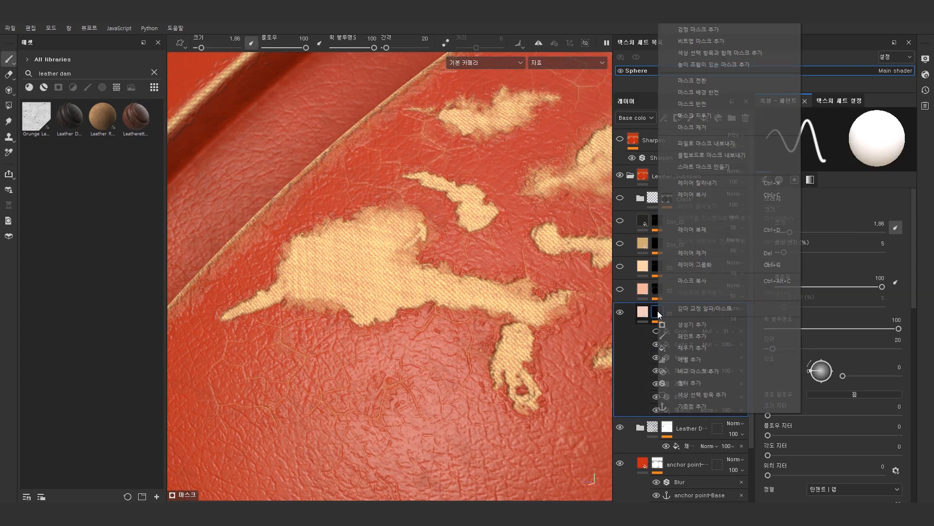
pyautogui.click(702, 348)
pyautogui.click(833, 291)
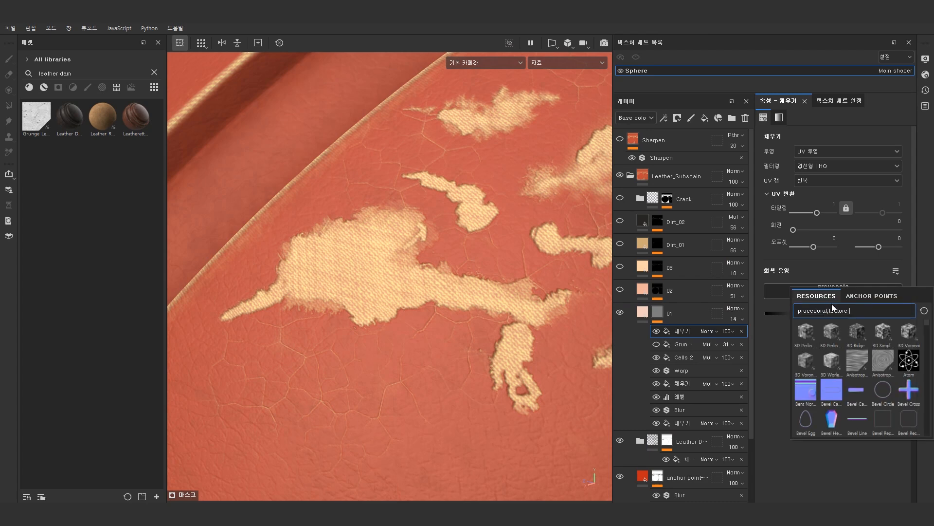
pyautogui.moveTo(815, 311); pyautogui.dragTo(755, 314)
pyautogui.write('cell')
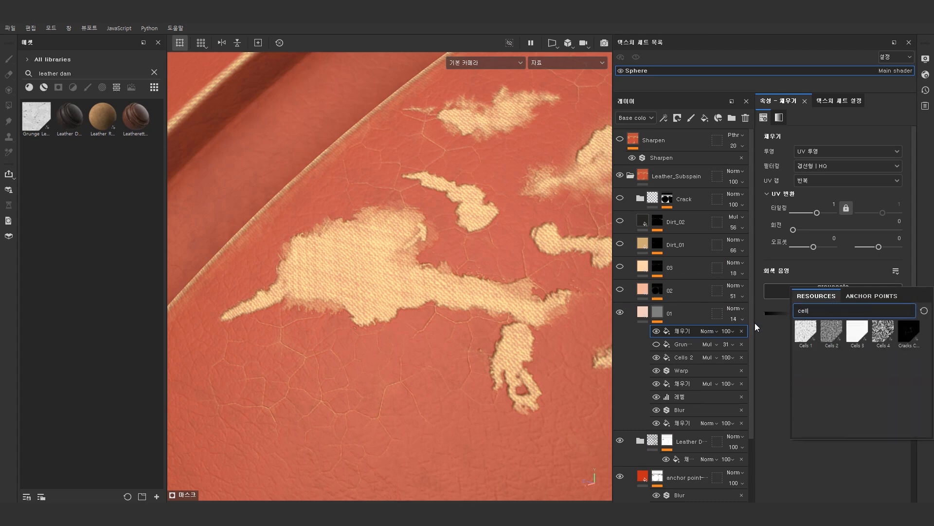
pyautogui.click(833, 332)
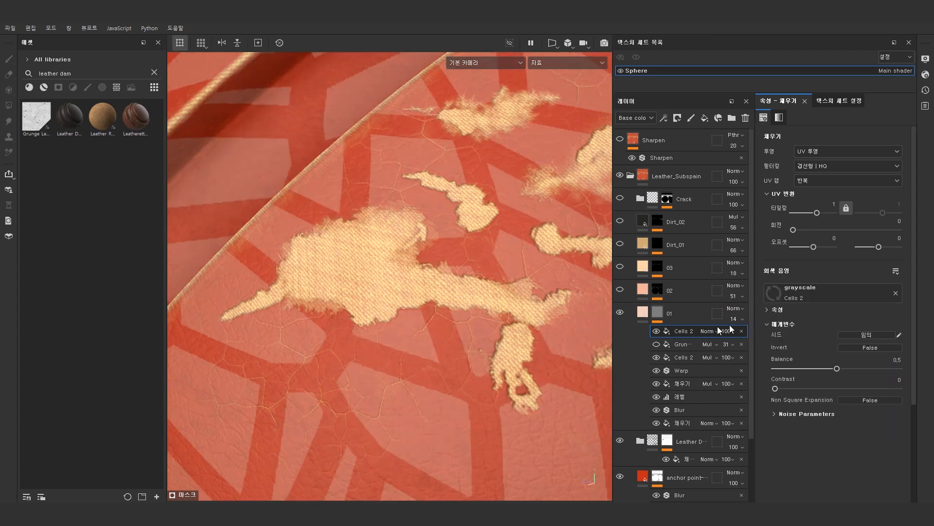
# Step: Try an Edge Width of 0.12 on the added Cells 2 fill in the mask view, and delete that fill
pyautogui.keyDown('alt'); pyautogui.click(671, 329); pyautogui.keyUp('alt')
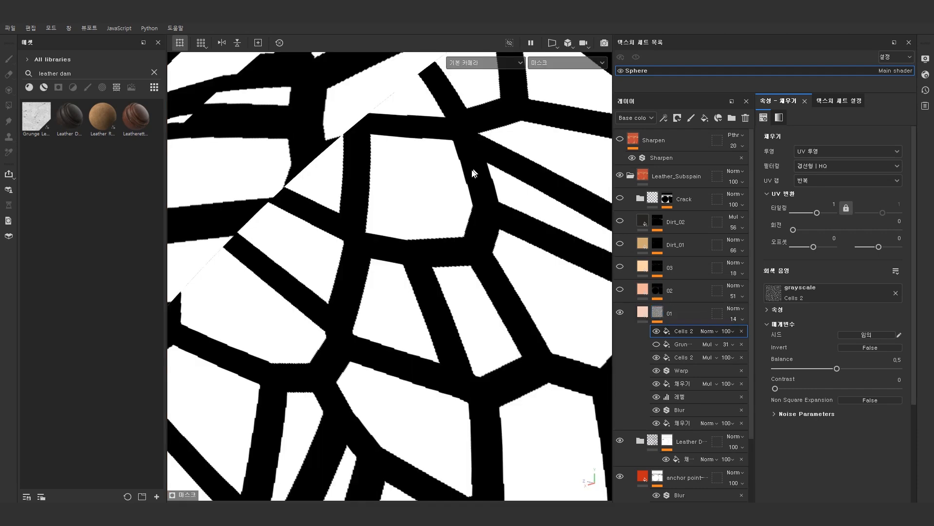
pyautogui.moveTo(836, 369); pyautogui.dragTo(783, 371)
pyautogui.hotkey('ctrl', 'z')
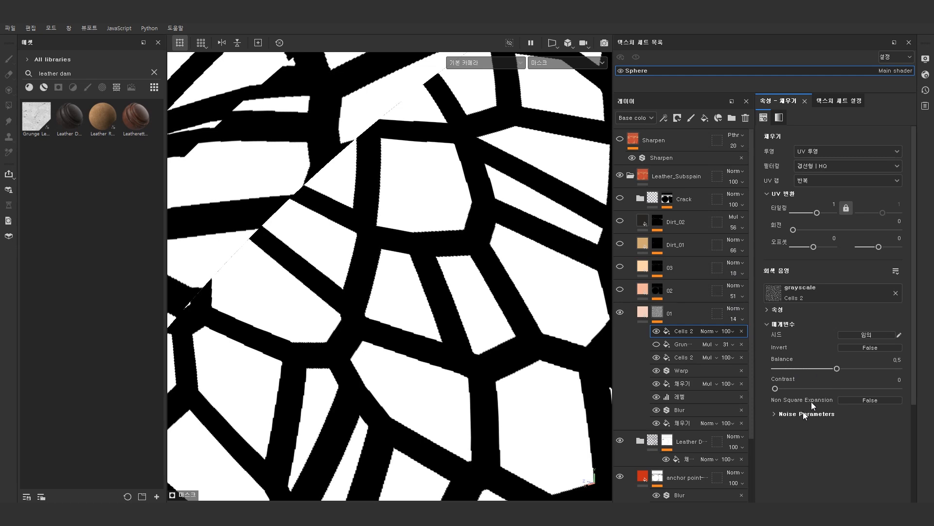
pyautogui.click(799, 415)
pyautogui.moveTo(835, 452); pyautogui.dragTo(789, 459)
pyautogui.keyDown('alt'); pyautogui.moveTo(511, 351); pyautogui.dragTo(500, 288, button='right'); pyautogui.keyUp('alt')
pyautogui.keyDown('alt'); pyautogui.moveTo(500, 288); pyautogui.dragTo(466, 291, button='middle'); pyautogui.keyUp('alt')
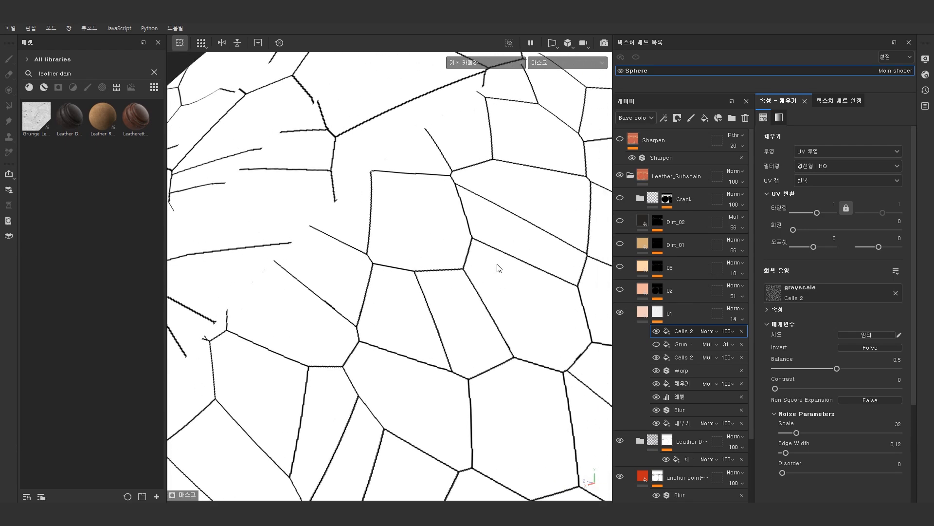
pyautogui.press('m')
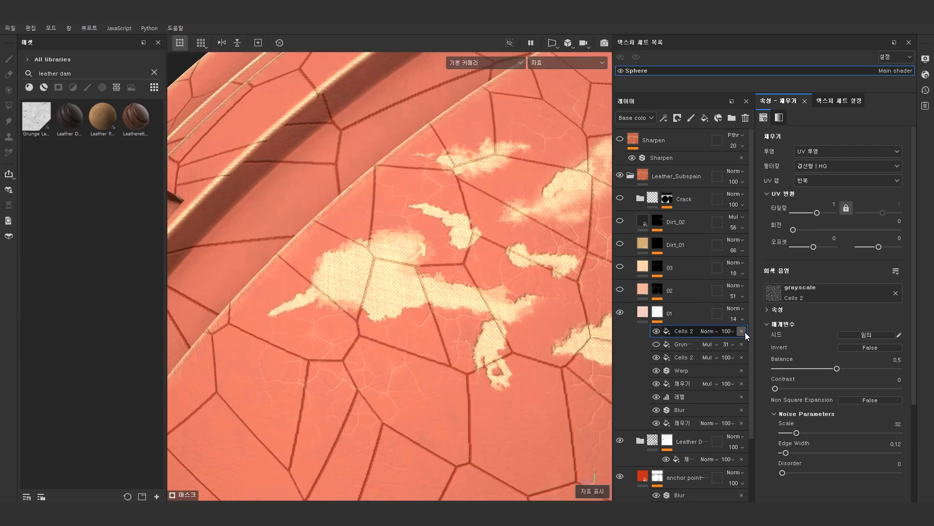
pyautogui.click(742, 331)
# Step: Recheck the existing Cells 2 fill's effect and turn on the Grunge Map 004 fill in layer 01's mask
pyautogui.click(678, 343)
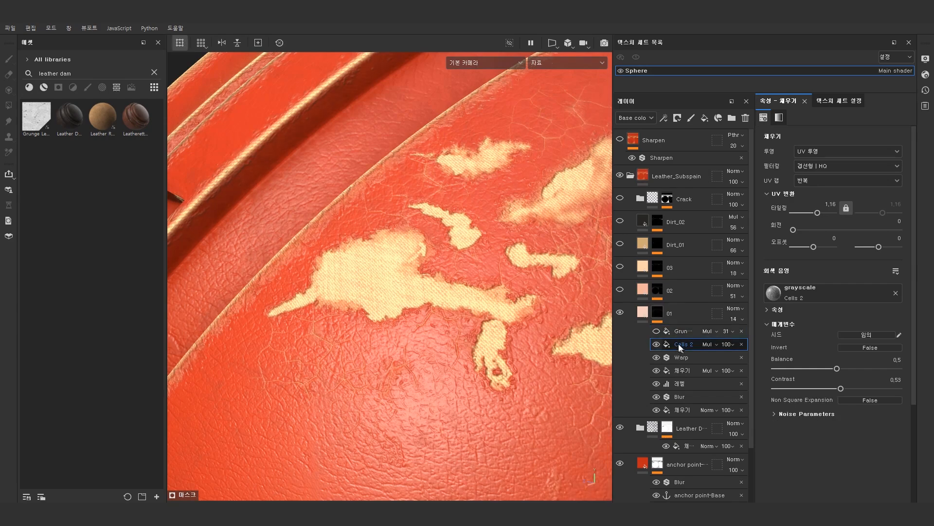
pyautogui.click(657, 344)
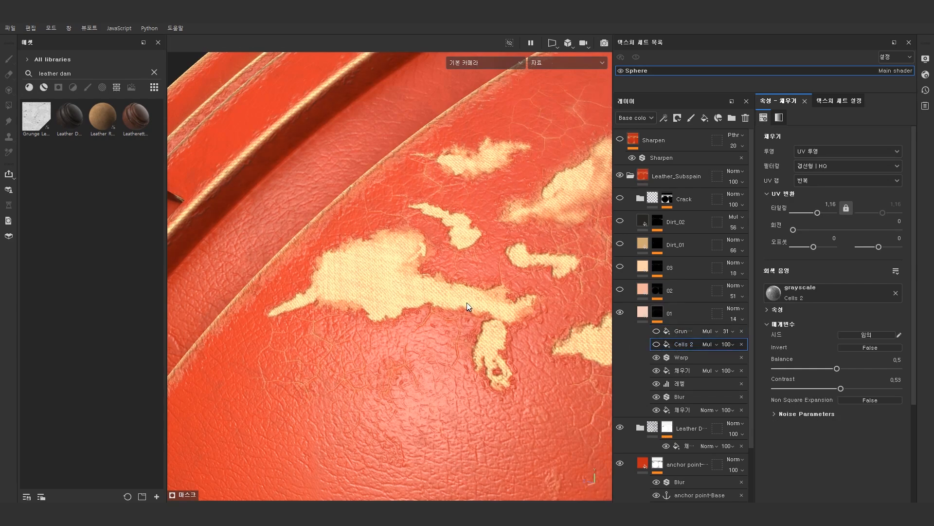
pyautogui.click(662, 332)
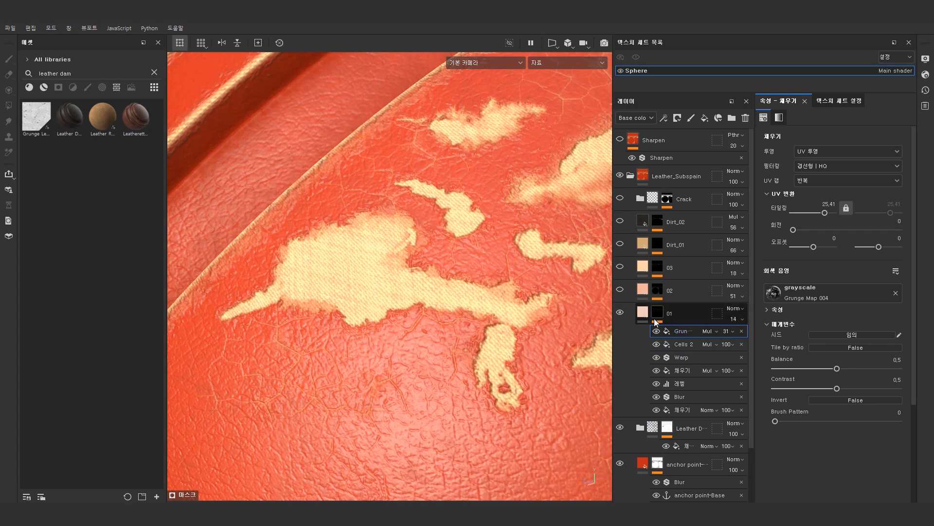
# Step: Compare layer 01's mask with the Grunge Map 004 fill off and on, and inspect the result on the leather
pyautogui.keyDown('alt'); pyautogui.click(654, 319); pyautogui.keyUp('alt')
pyautogui.click(658, 332)
pyautogui.click(658, 332)
pyautogui.click(658, 332)
pyautogui.click(658, 332)
pyautogui.scroll(3, 469, 314)
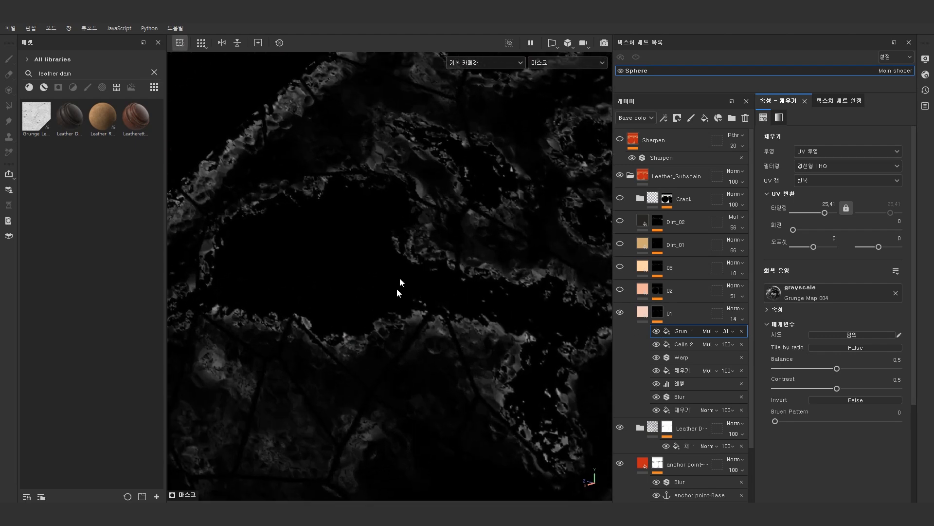
pyautogui.press('m')
pyautogui.keyDown('alt'); pyautogui.moveTo(400, 282); pyautogui.dragTo(443, 279); pyautogui.keyUp('alt')
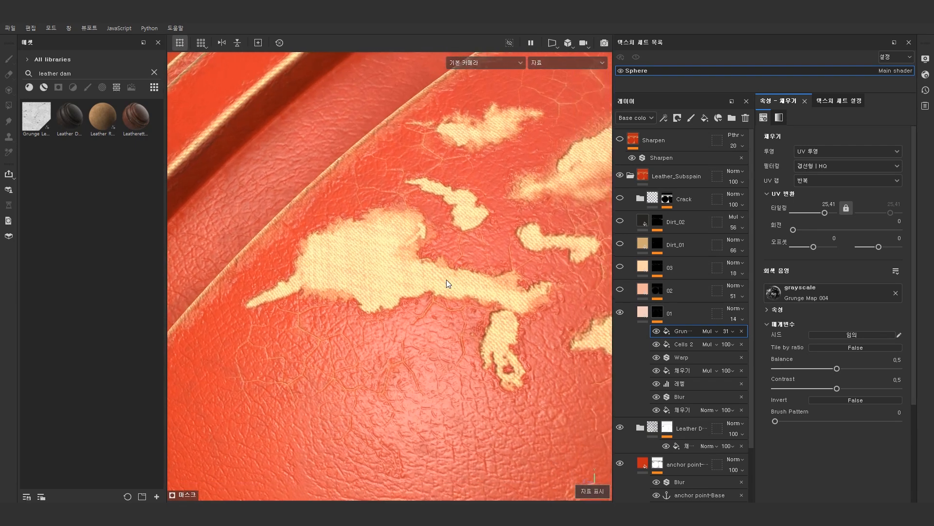
# Step: Compare the leather surface with layer 01 hidden and shown, leaving it shown
pyautogui.click(621, 315)
pyautogui.click(620, 315)
pyautogui.click(621, 315)
pyautogui.click(621, 315)
pyautogui.click(621, 315)
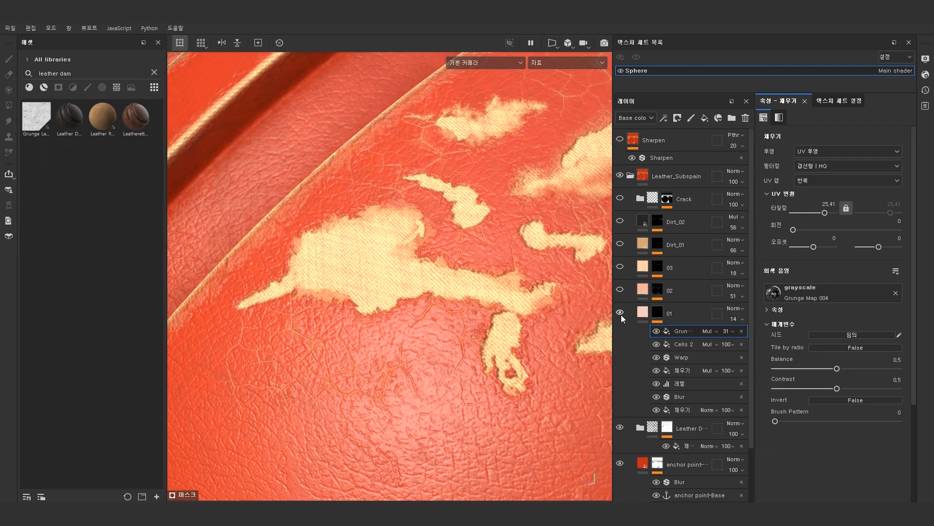
# Step: Show layer 02, comparing the leather surface with the layer hidden and visible
pyautogui.click(620, 290)
pyautogui.click(620, 290)
pyautogui.click(620, 291)
pyautogui.click(620, 290)
pyautogui.click(620, 291)
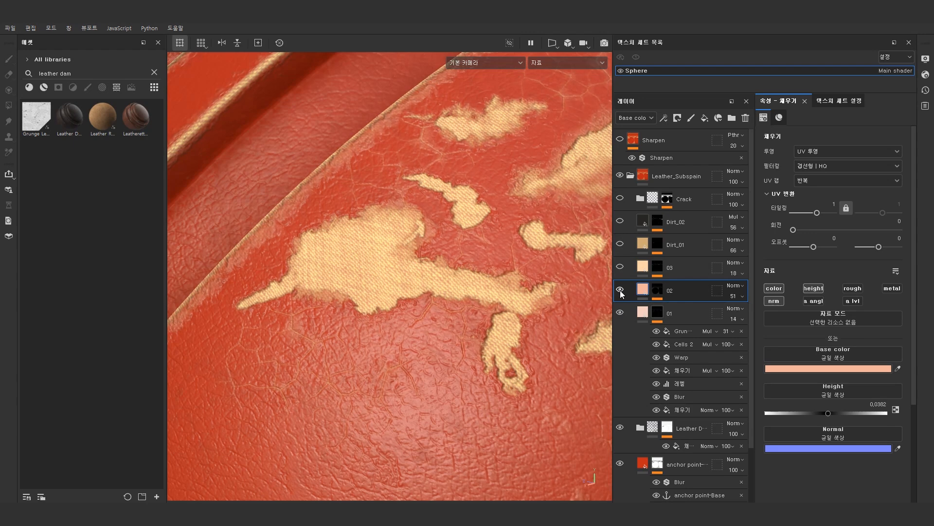
pyautogui.press('b')
pyautogui.click(620, 290)
pyautogui.click(621, 291)
pyautogui.click(621, 290)
pyautogui.click(621, 290)
pyautogui.click(620, 291)
pyautogui.click(621, 290)
pyautogui.click(621, 290)
pyautogui.click(620, 291)
pyautogui.press('m')
pyautogui.click(621, 293)
pyautogui.click(621, 293)
pyautogui.click(621, 293)
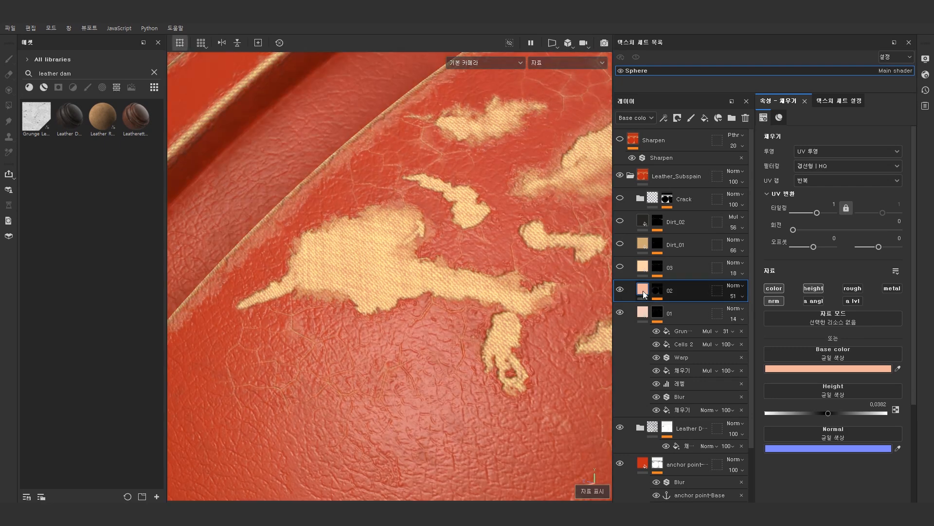
# Step: Turn off all effects above the bottom anchor point-Base fill in layer 02's mask and select that fill
pyautogui.click(657, 291)
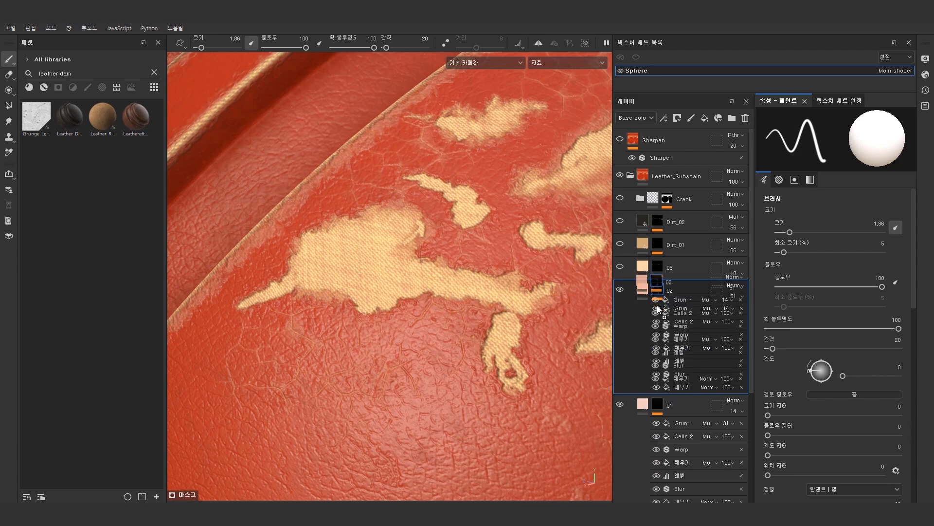
pyautogui.click(656, 373)
pyautogui.click(686, 387)
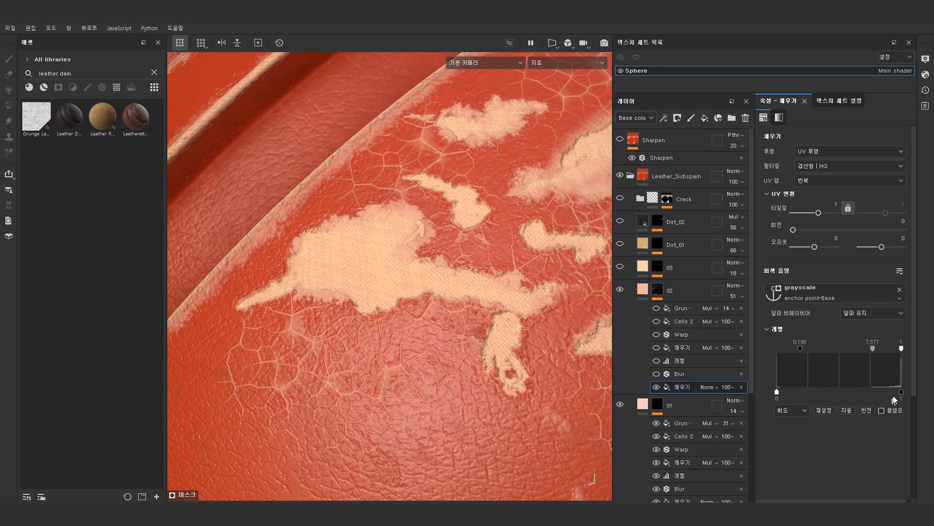
# Step: View layer 02's mask on its own and compare the bottom fill's levels inverted and restored
pyautogui.keyDown('alt'); pyautogui.click(658, 291); pyautogui.keyUp('alt')
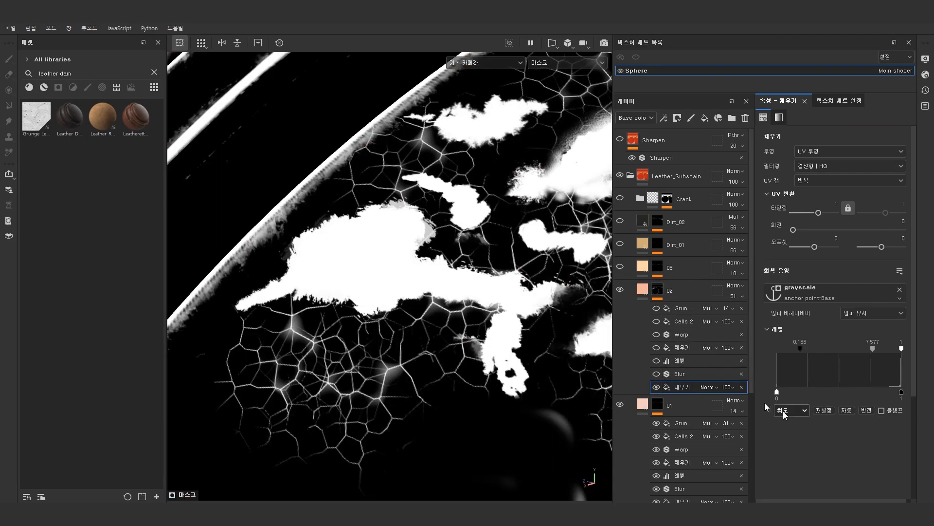
pyautogui.click(866, 410)
pyautogui.click(867, 410)
# Step: Turn on the Blur filter in layer 02's mask, comparing the mask with and without it
pyautogui.click(658, 374)
pyautogui.click(659, 373)
pyautogui.click(658, 374)
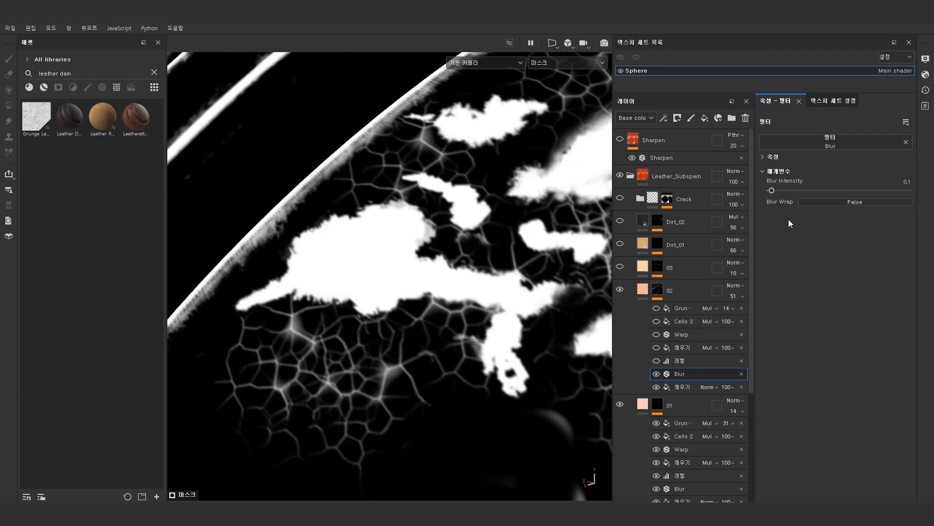
# Step: Turn on the Levels effect in layer 02's mask, comparing the mask with it off and on
pyautogui.click(691, 360)
pyautogui.click(656, 361)
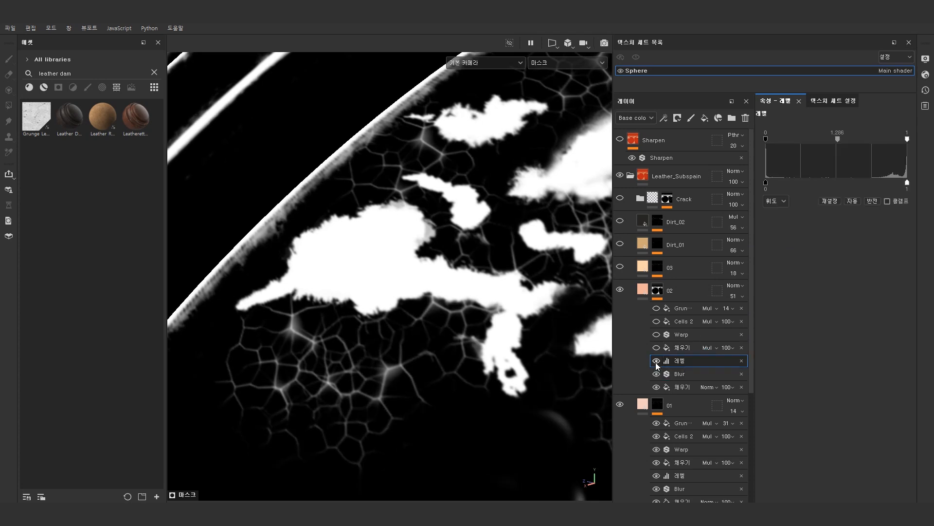
pyautogui.click(655, 363)
pyautogui.click(655, 363)
pyautogui.click(655, 362)
pyautogui.click(655, 362)
pyautogui.click(655, 363)
pyautogui.click(656, 362)
# Step: Review the Blur and Levels effects in layer 02's mask and turn on the Multiply fill that uses anchor point-Base
pyautogui.keyDown('ctrl'); pyautogui.click(676, 373); pyautogui.keyUp('ctrl')
pyautogui.click(678, 362)
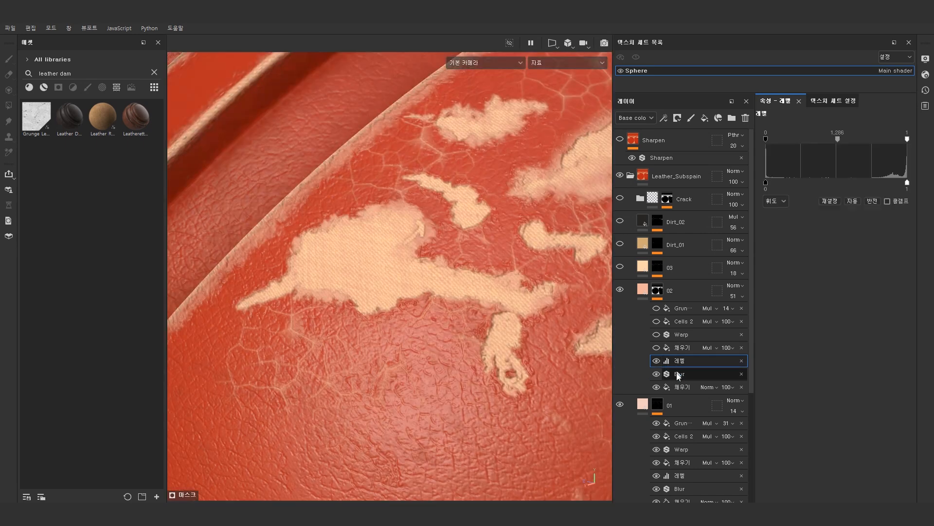
pyautogui.click(673, 346)
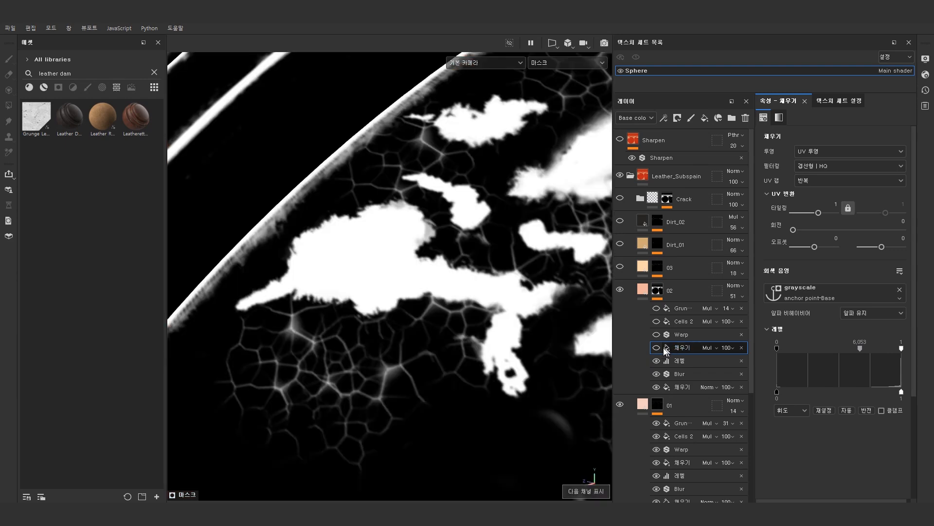
pyautogui.click(656, 347)
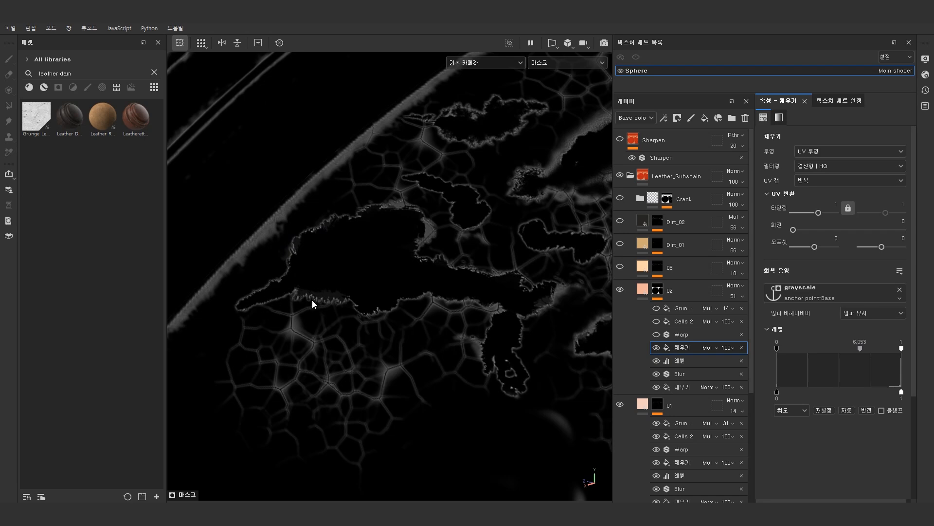
# Step: Turn on the Warp filter in layer 02's mask, comparing the distorted edges with it off and on
pyautogui.click(685, 334)
pyautogui.click(656, 334)
pyautogui.click(658, 334)
pyautogui.click(658, 334)
pyautogui.click(657, 334)
pyautogui.click(658, 335)
pyautogui.click(658, 334)
pyautogui.click(658, 334)
pyautogui.click(658, 335)
pyautogui.press('m')
pyautogui.press('m')
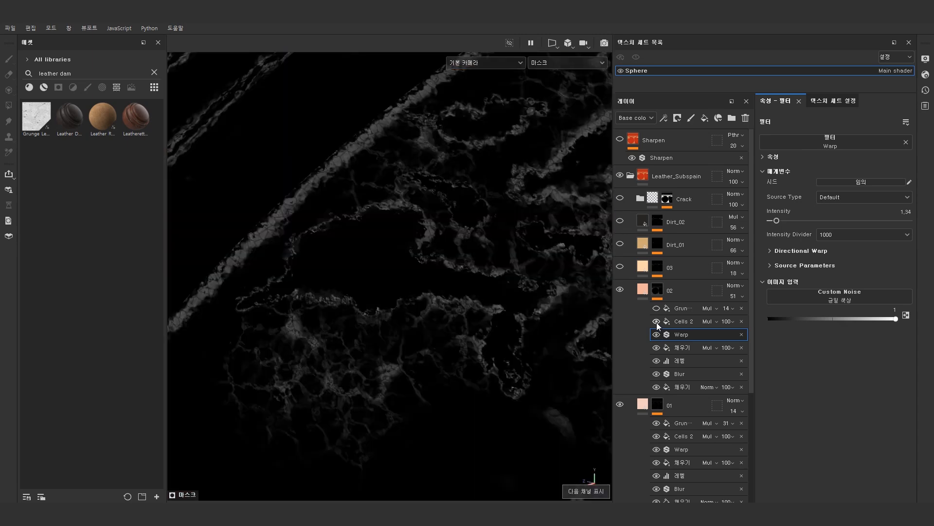
# Step: Turn on the Cells 2 fill in layer 02's mask and compare the grunge fill's effect in the mask and material views
pyautogui.click(670, 321)
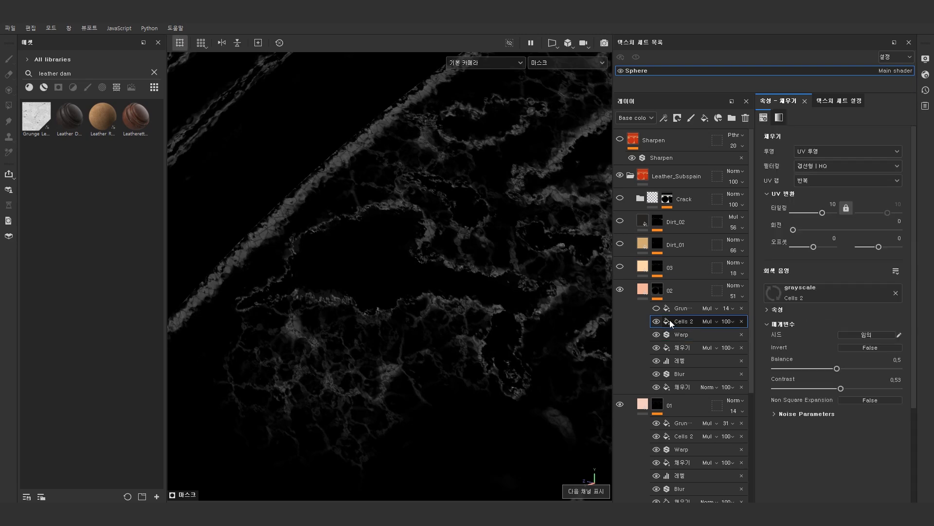
pyautogui.click(657, 322)
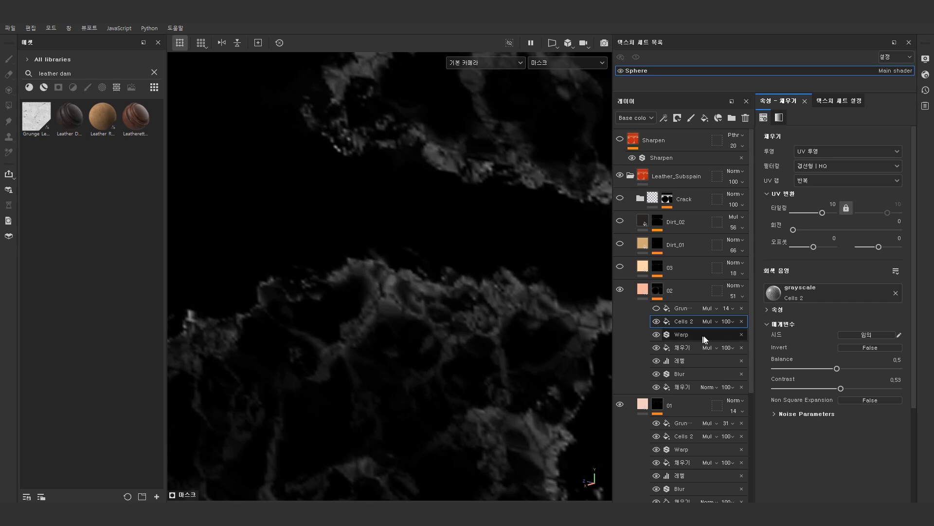
pyautogui.scroll(-1, 554, 301)
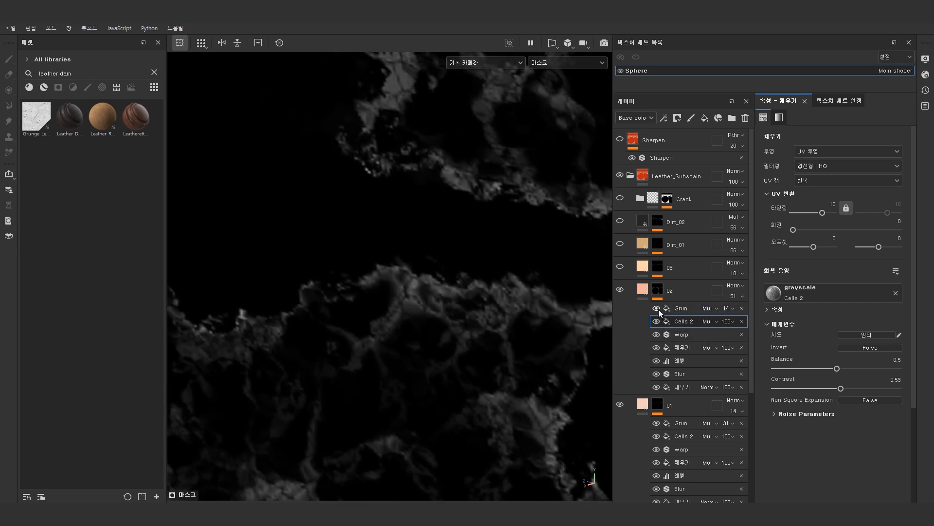
pyautogui.scroll(-2, 369, 248)
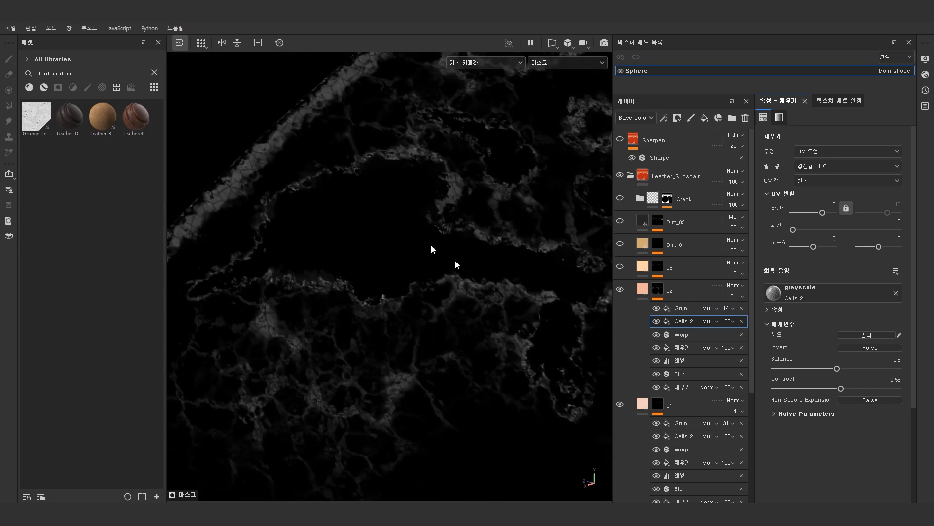
pyautogui.click(657, 308)
pyautogui.press('m')
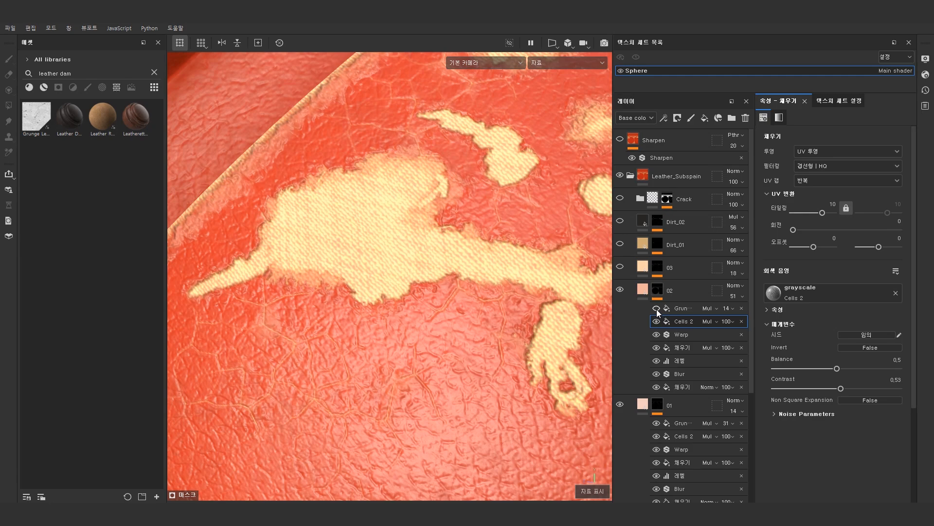
# Step: Turn on layer 03 in the material view, comparing the worn edges with the layer off and on
pyautogui.scroll(-2, 442, 254)
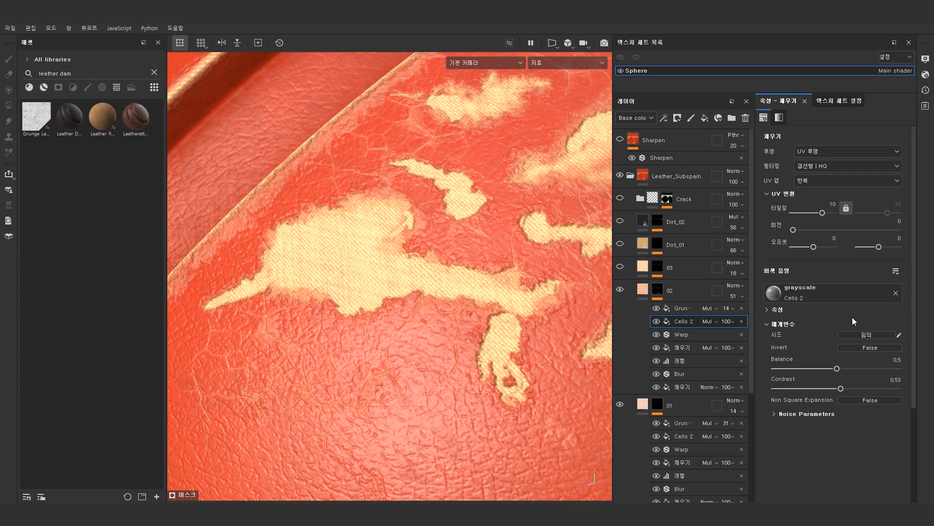
pyautogui.click(678, 294)
pyautogui.press('m')
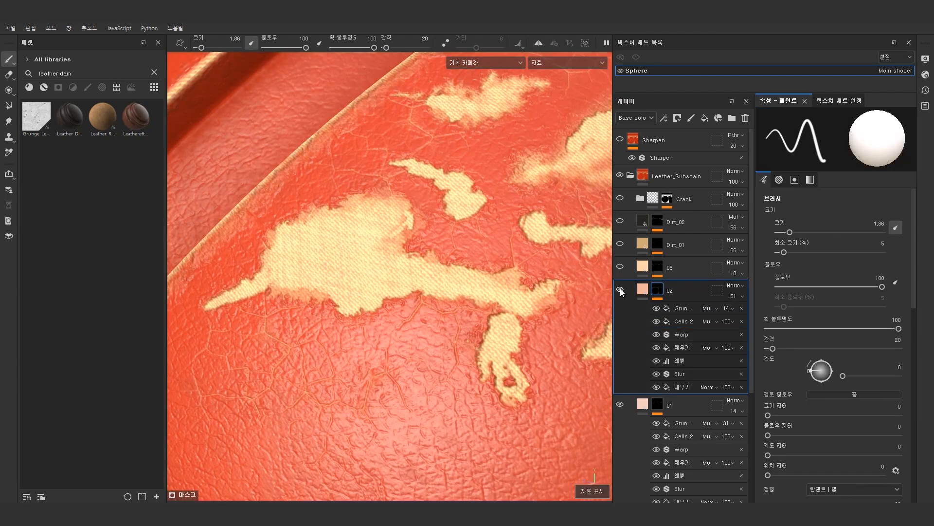
pyautogui.click(677, 268)
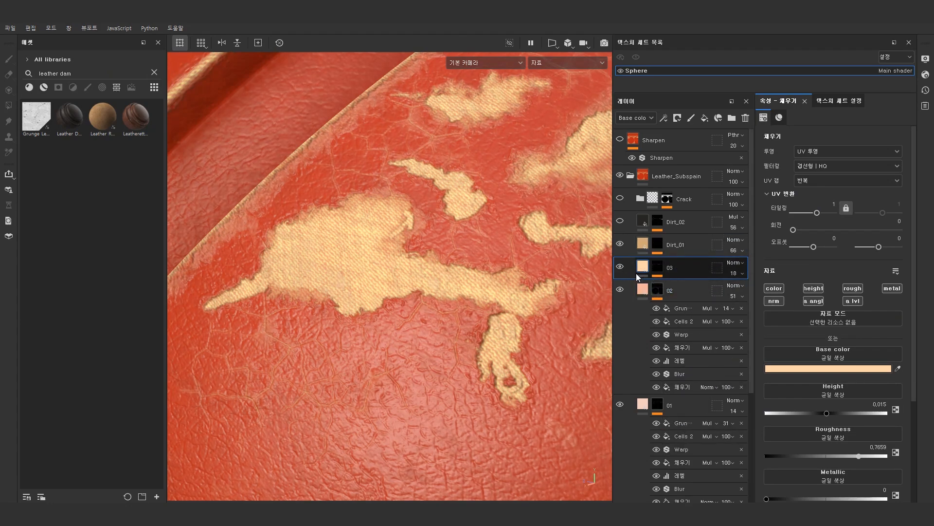
pyautogui.click(619, 266)
pyautogui.click(619, 266)
pyautogui.click(619, 267)
pyautogui.click(619, 267)
pyautogui.keyDown('alt'); pyautogui.moveTo(469, 142); pyautogui.dragTo(458, 182); pyautogui.keyUp('alt')
pyautogui.click(622, 264)
pyautogui.click(622, 264)
pyautogui.click(622, 264)
pyautogui.click(622, 265)
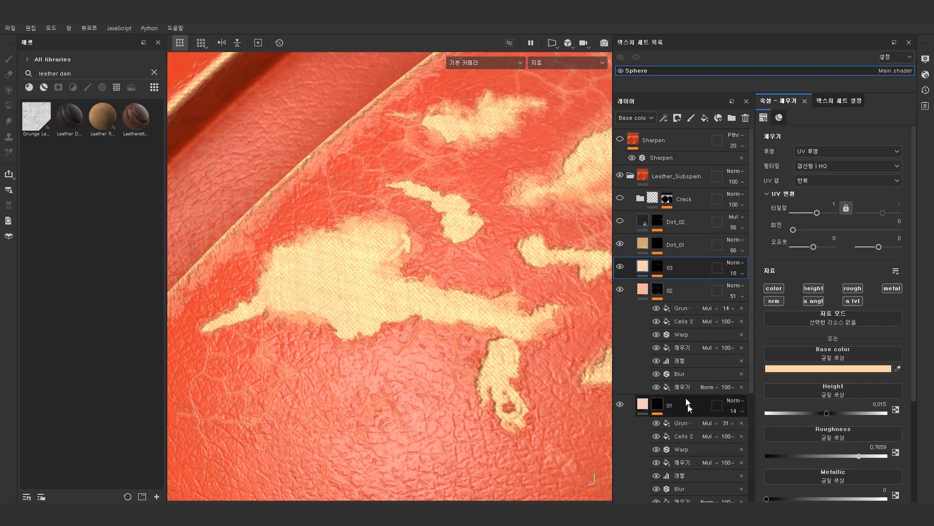
# Step: Collapse the mask effects of layers 02 and 01 and set the Dirt_01 layer's opacity to 85
pyautogui.doubleClick(640, 288)
pyautogui.doubleClick(643, 312)
pyautogui.click(645, 269)
pyautogui.click(682, 247)
pyautogui.keyDown('alt'); pyautogui.moveTo(437, 292); pyautogui.dragTo(466, 292); pyautogui.keyUp('alt')
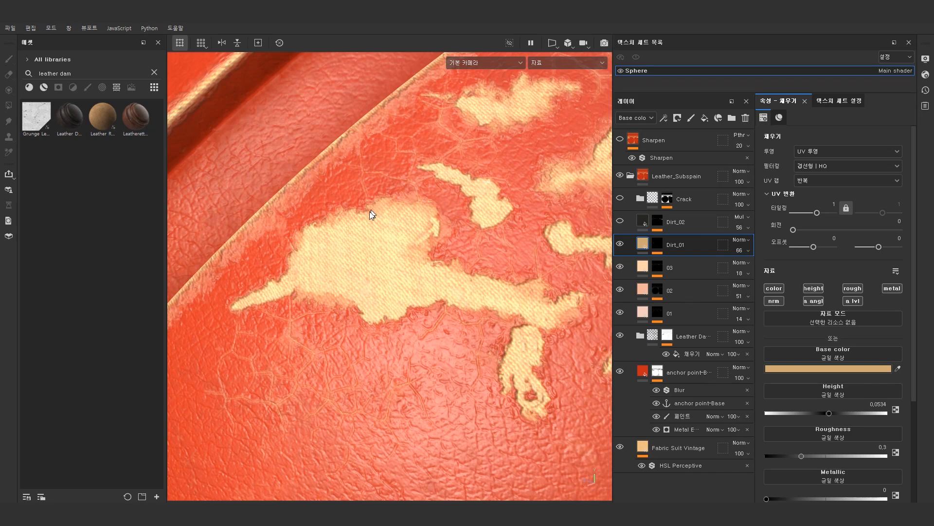
pyautogui.click(621, 243)
pyautogui.moveTo(759, 263); pyautogui.dragTo(767, 268)
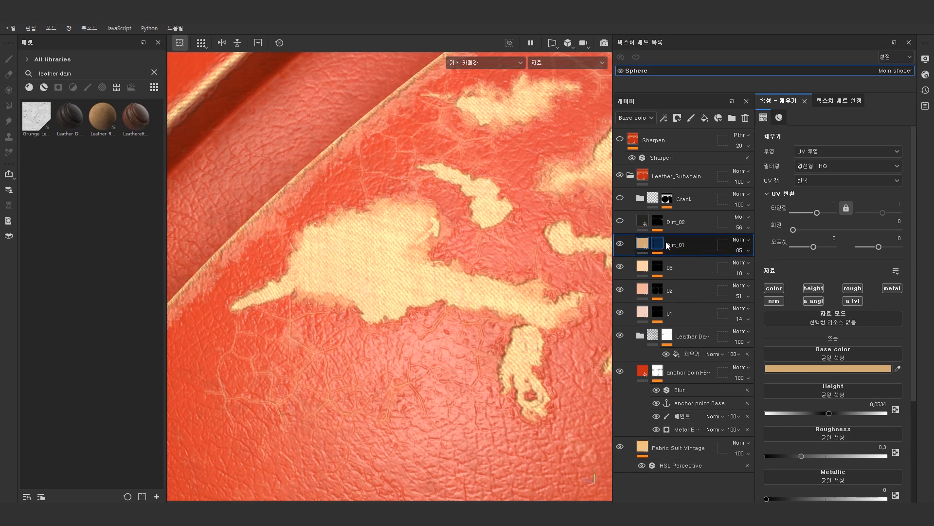
# Step: Turn off both grunge fills in Dirt_01's mask and examine the anchor point-Base fill alone in mask view, toggling its inversion
pyautogui.click(658, 243)
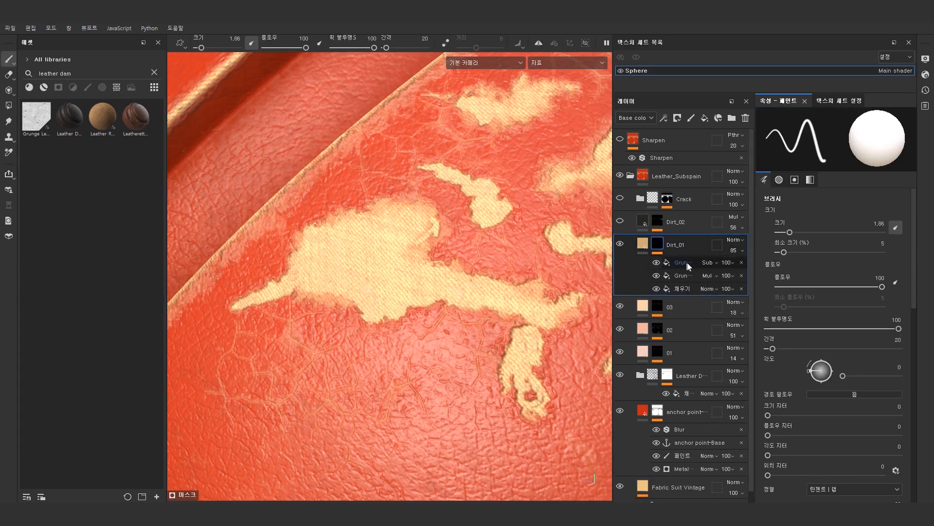
pyautogui.click(655, 262)
pyautogui.click(656, 275)
pyautogui.click(687, 288)
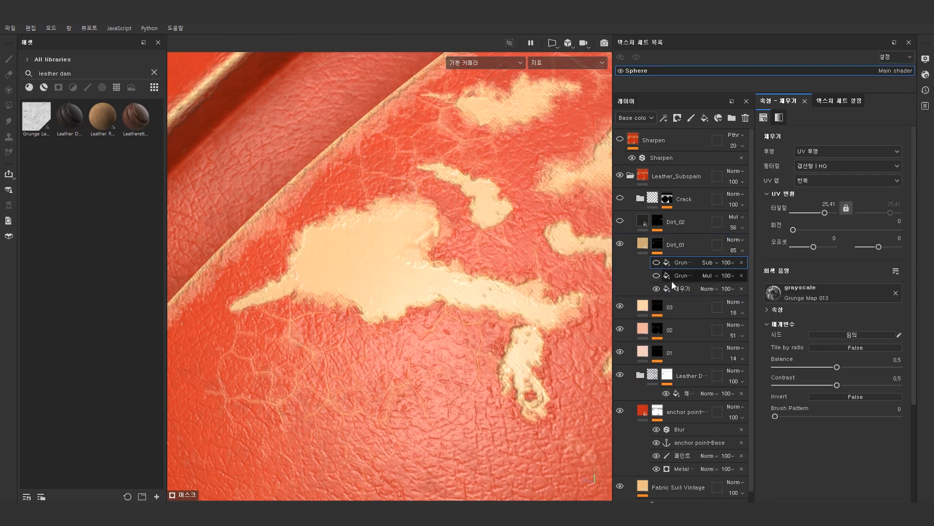
pyautogui.keyDown('alt'); pyautogui.click(662, 247); pyautogui.keyUp('alt')
pyautogui.click(656, 289)
pyautogui.click(656, 289)
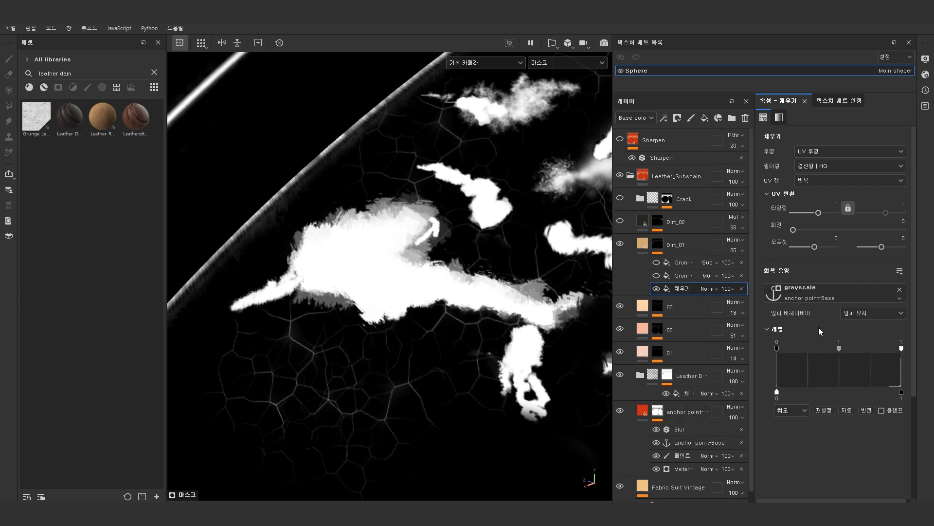
pyautogui.click(866, 411)
pyautogui.click(866, 410)
# Step: Turn on the Multiply fill with Grunge Dirt Large in Dirt_01's mask, comparing the mask with it off and on
pyautogui.click(678, 280)
pyautogui.click(657, 275)
pyautogui.click(657, 276)
pyautogui.click(657, 276)
pyautogui.click(657, 276)
pyautogui.click(657, 276)
pyautogui.click(657, 275)
pyautogui.click(657, 275)
pyautogui.click(657, 276)
pyautogui.click(657, 275)
pyautogui.click(657, 276)
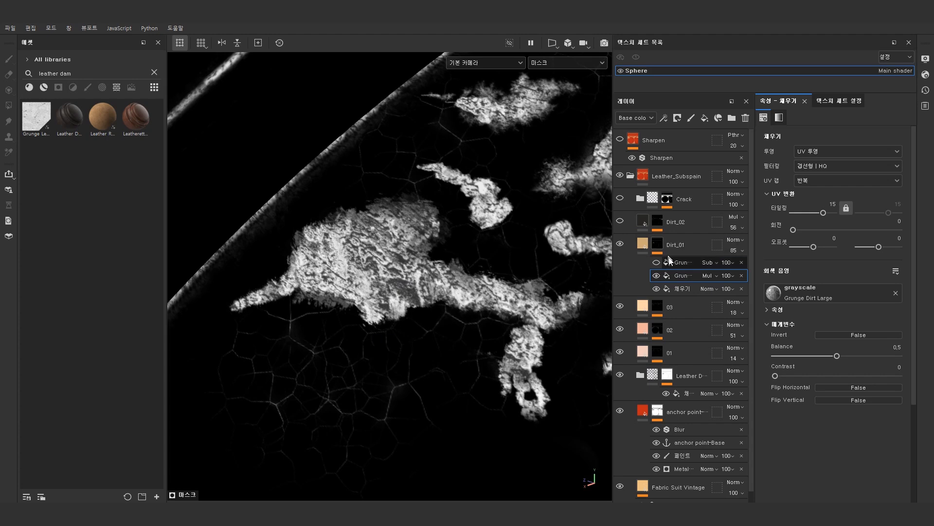
# Step: Turn on the Subtract fill with Grunge Map 013 in Dirt_01's mask, comparing the mask with it off and on
pyautogui.click(681, 262)
pyautogui.click(657, 262)
pyautogui.click(657, 263)
pyautogui.click(656, 263)
pyautogui.click(657, 263)
pyautogui.click(657, 263)
pyautogui.click(657, 263)
pyautogui.click(657, 262)
pyautogui.click(657, 262)
pyautogui.click(657, 263)
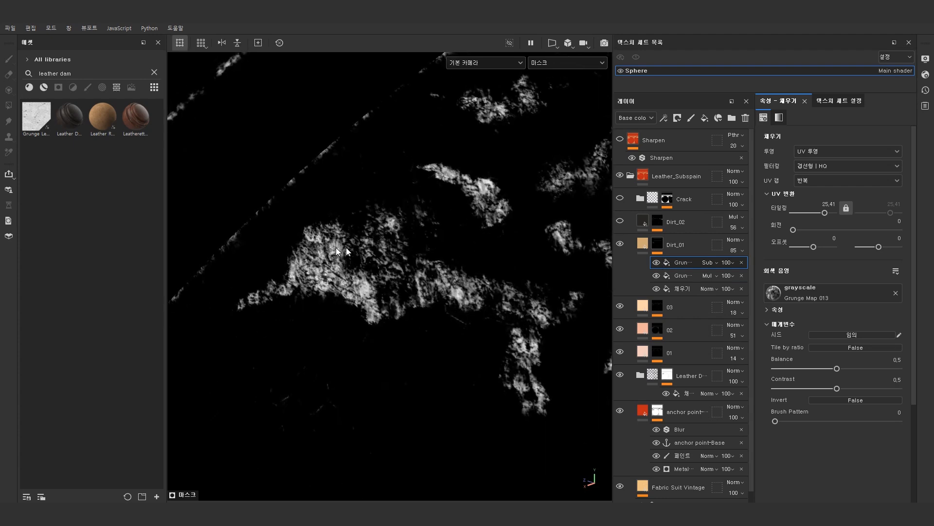
# Step: Try a Height of 0.3810 on the Dirt_01 layer, undo it, and set the Height to 0.1111
pyautogui.click(645, 244)
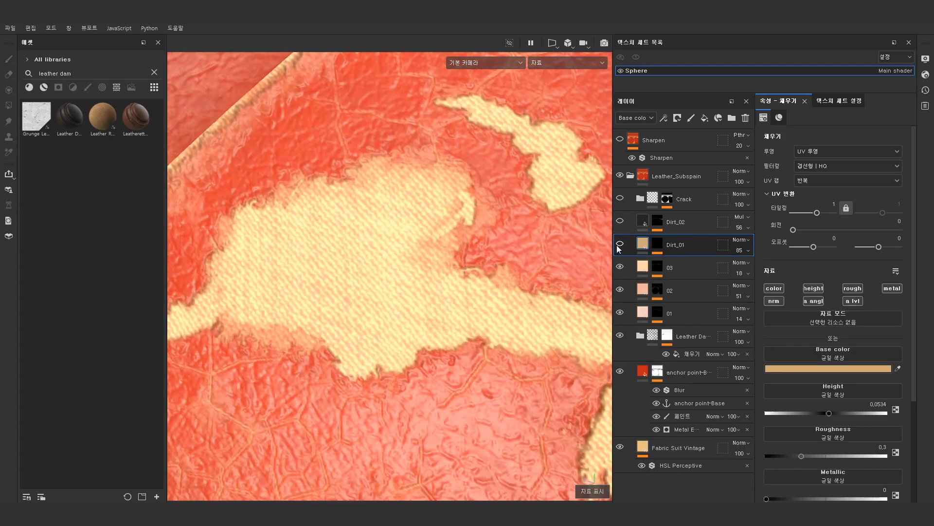
pyautogui.keyDown('alt'); pyautogui.moveTo(535, 294); pyautogui.dragTo(505, 279, button='right'); pyautogui.keyUp('alt')
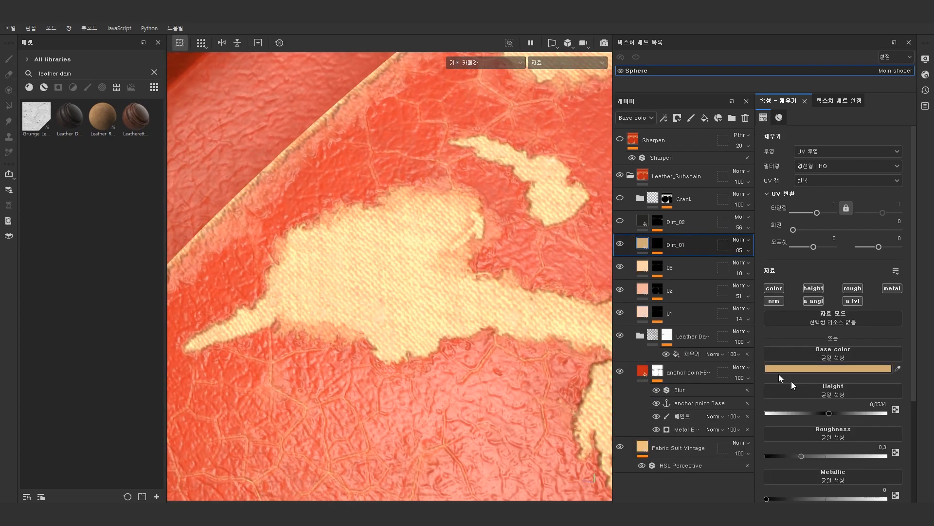
pyautogui.moveTo(827, 411); pyautogui.dragTo(851, 410)
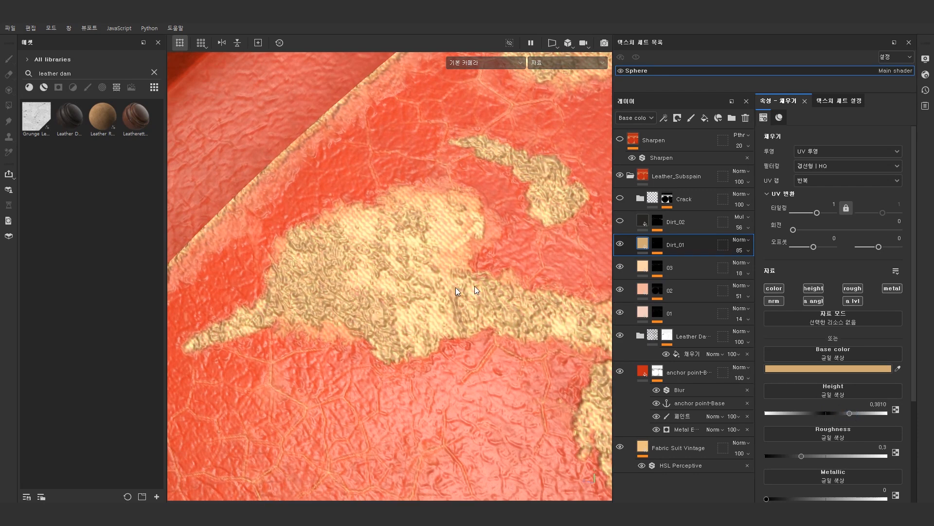
pyautogui.hotkey('ctrl', 'z')
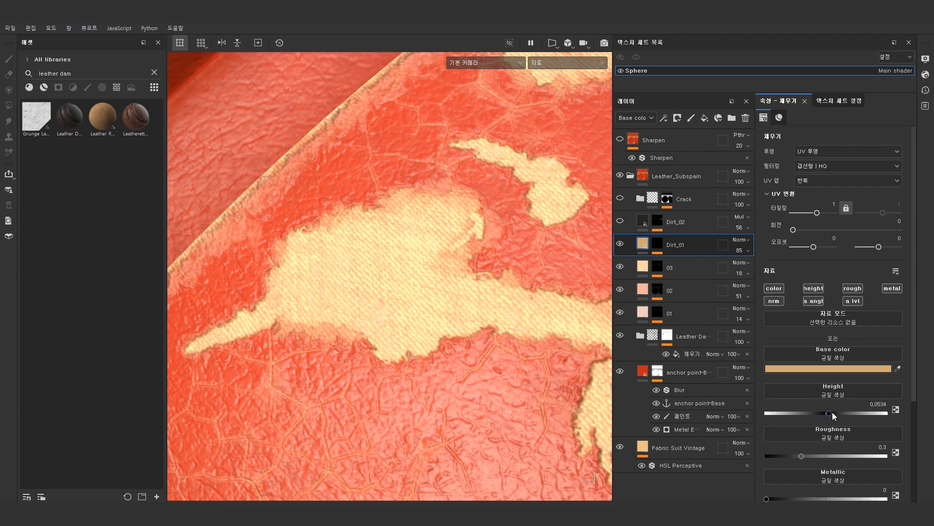
pyautogui.click(833, 413)
pyautogui.keyDown('alt'); pyautogui.moveTo(415, 324); pyautogui.dragTo(448, 326); pyautogui.keyUp('alt')
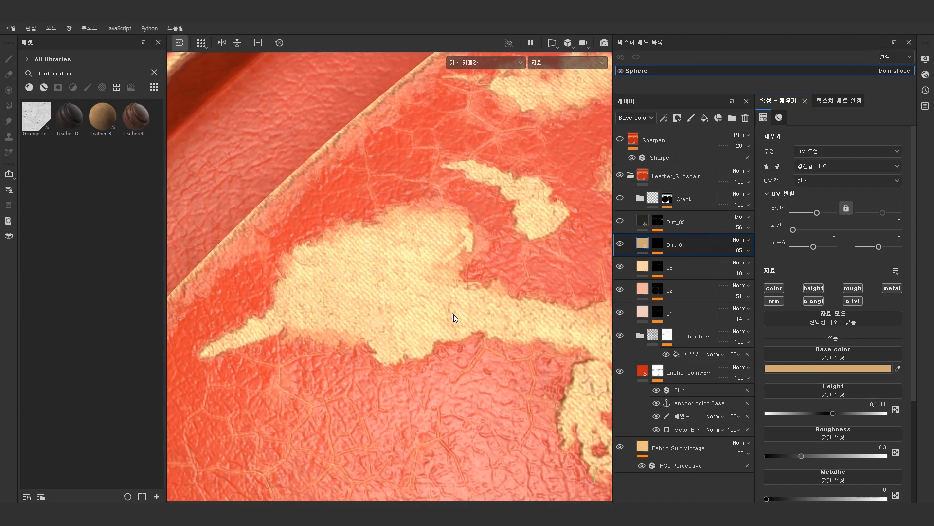
# Step: Check Dirt_01 in the Base color view, set its blend mode to Multiply and its opacity to 62, and return to the material view
pyautogui.press('c')
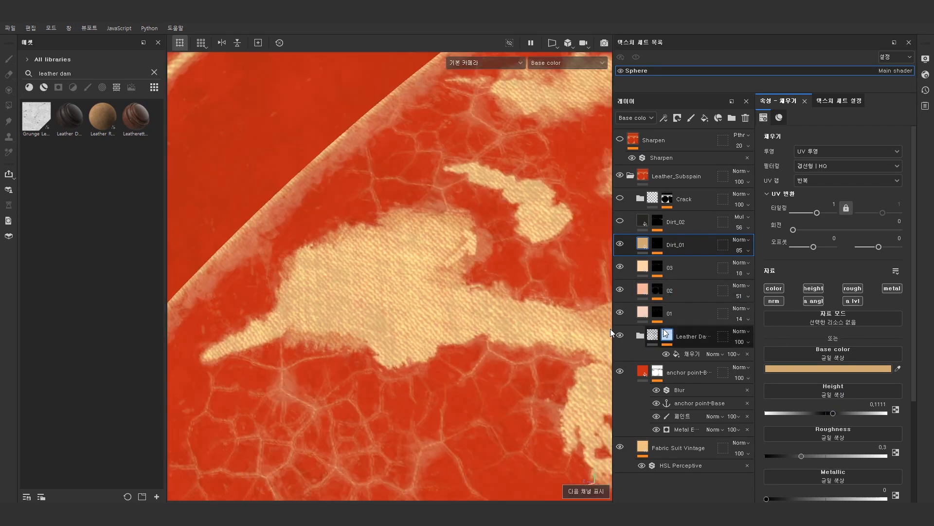
pyautogui.click(799, 367)
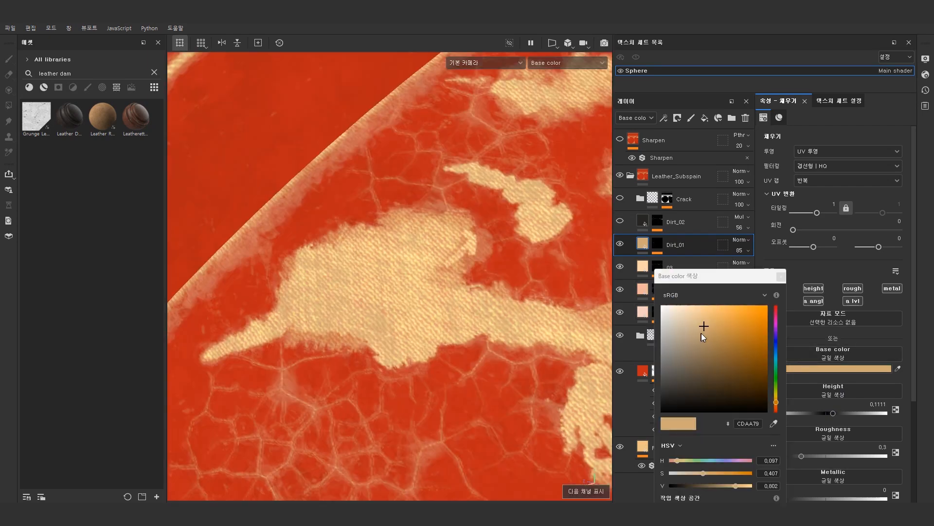
pyautogui.click(780, 277)
pyautogui.click(742, 240)
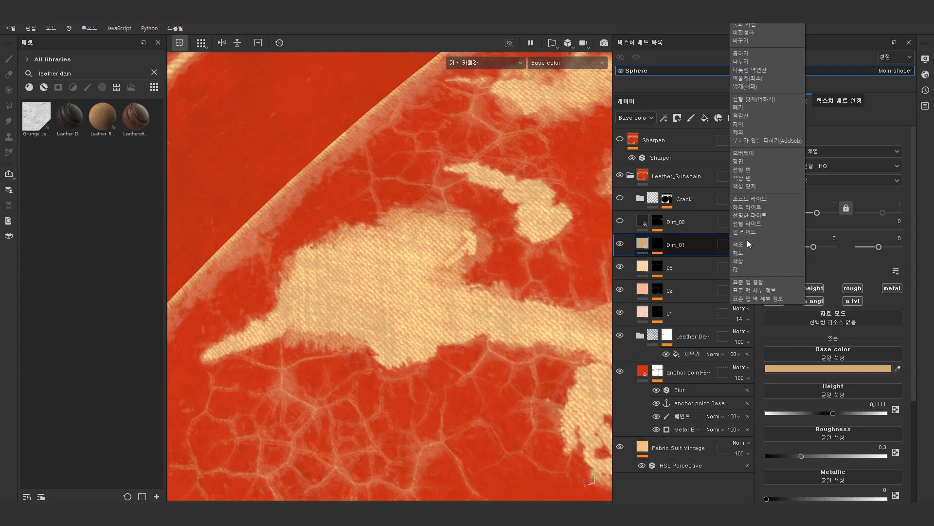
pyautogui.click(745, 53)
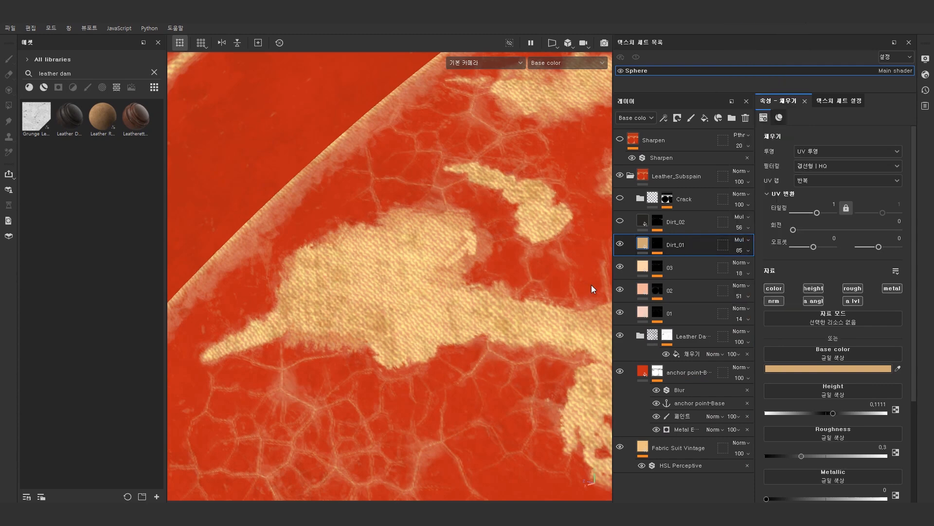
pyautogui.click(748, 250)
pyautogui.click(759, 268)
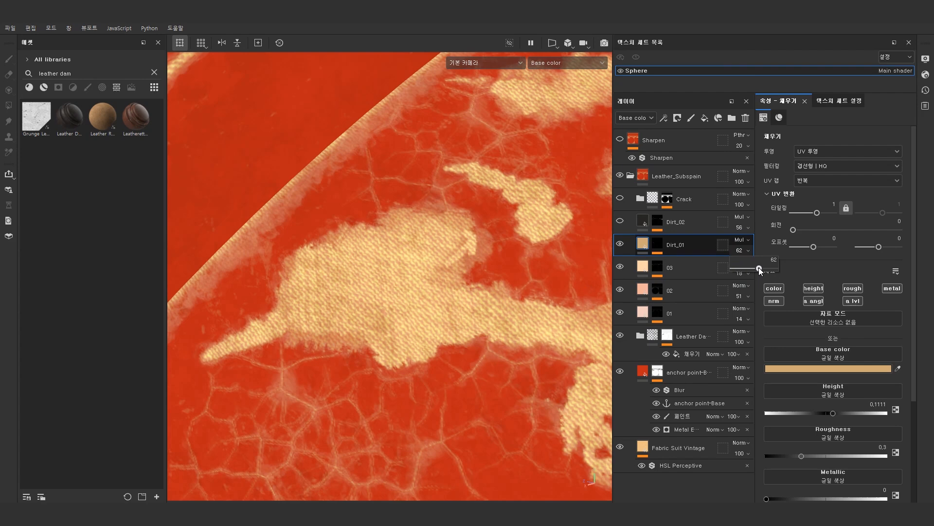
pyautogui.press('m')
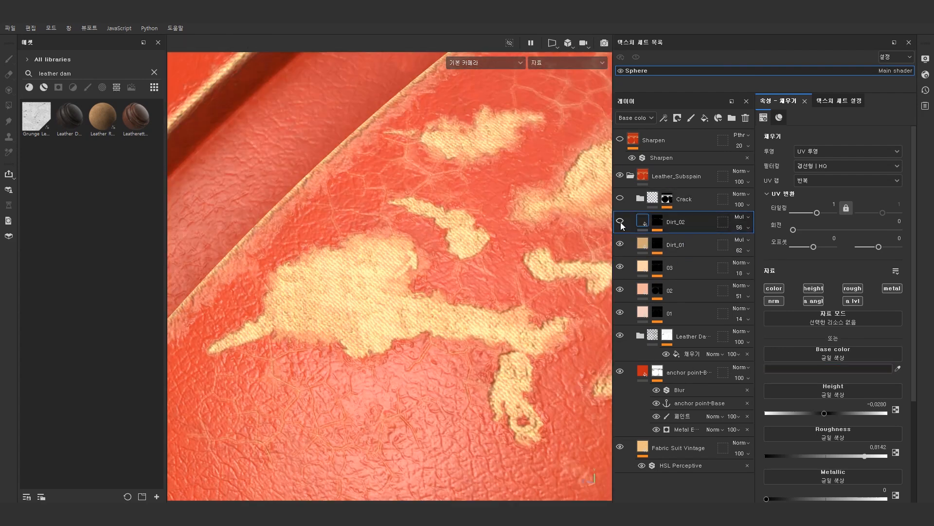
# Step: Turn on the Dirt_02 layer and inspect the dirt it adds around the damaged areas
pyautogui.click(622, 223)
pyautogui.click(623, 223)
pyautogui.keyDown('alt'); pyautogui.moveTo(371, 294); pyautogui.dragTo(404, 289); pyautogui.keyUp('alt')
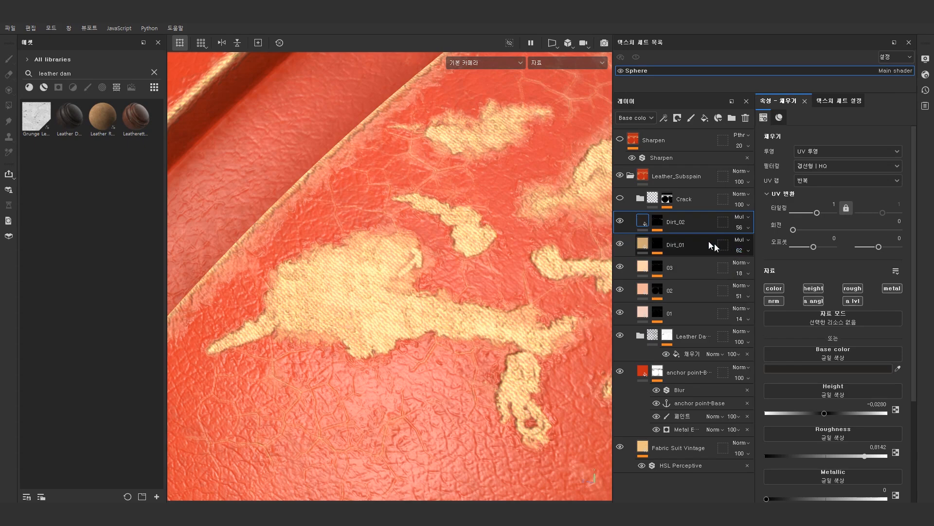
pyautogui.keyDown('alt'); pyautogui.moveTo(467, 284); pyautogui.dragTo(454, 284); pyautogui.keyUp('alt')
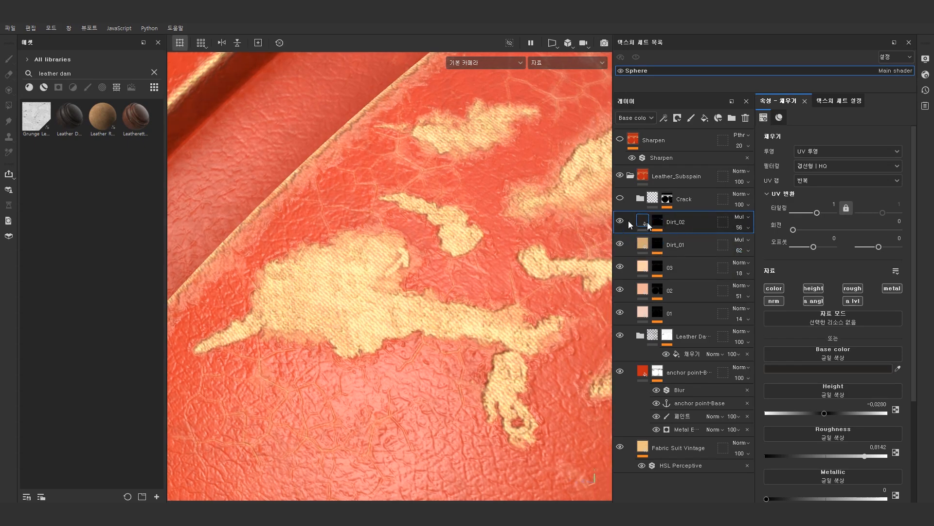
# Step: Turn on the Crack folder, comparing the leather surface up close with it off and on
pyautogui.click(621, 198)
pyautogui.scroll(2, 479, 259)
pyautogui.scroll(3, 485, 292)
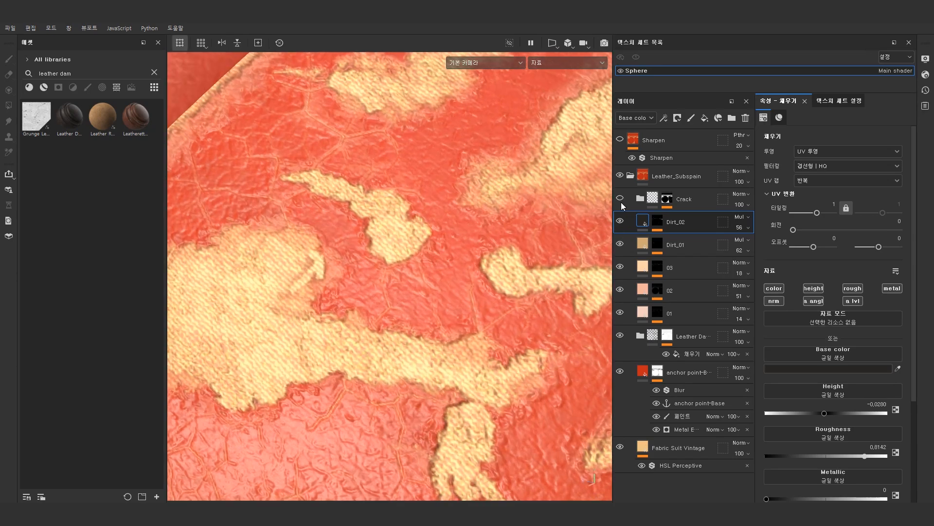
pyautogui.click(622, 202)
pyautogui.click(621, 202)
pyautogui.keyDown('alt'); pyautogui.moveTo(544, 254); pyautogui.dragTo(463, 254, button='right'); pyautogui.keyUp('alt')
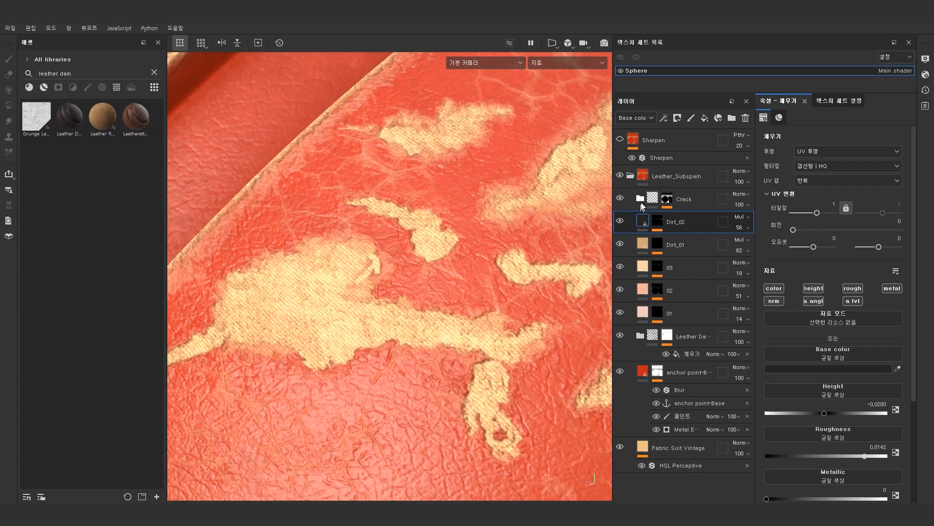
# Step: Expand the Crack folder and lower the Height of the Crack fill layer inside it
pyautogui.click(634, 202)
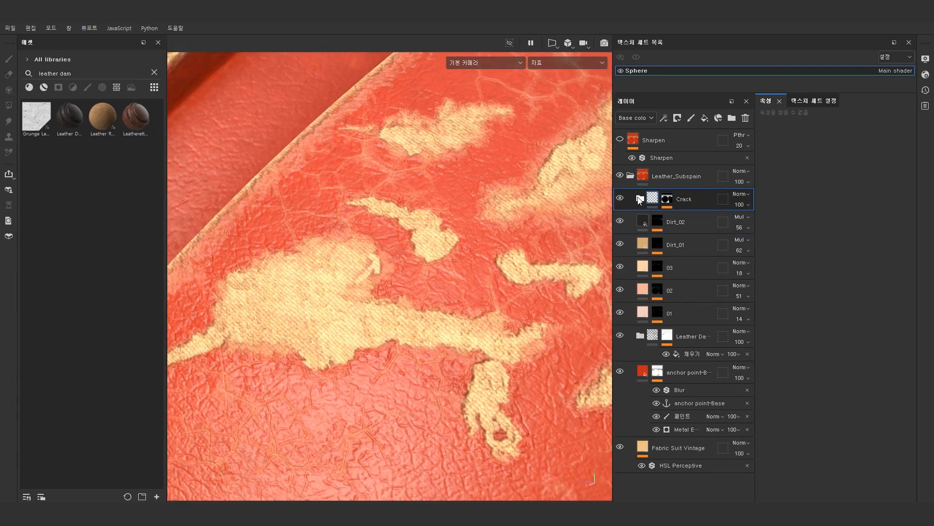
pyautogui.click(640, 200)
pyautogui.click(697, 219)
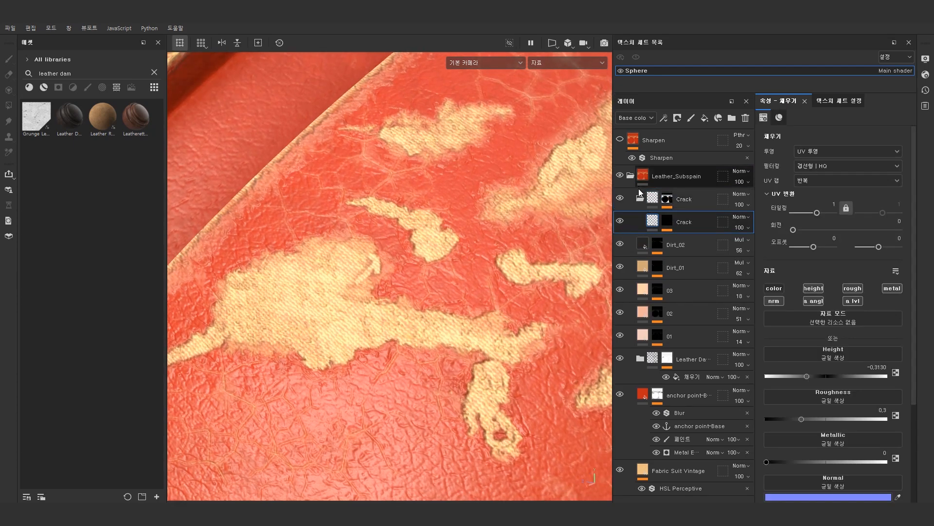
pyautogui.keyDown('alt'); pyautogui.moveTo(430, 264); pyautogui.dragTo(427, 241, button='middle'); pyautogui.keyUp('alt')
pyautogui.moveTo(427, 242)
pyautogui.keyDown('alt'); pyautogui.mouseDown(button='right')
pyautogui.moveTo(415, 248)
pyautogui.moveTo(441, 272)
pyautogui.mouseUp(button='right'); pyautogui.keyUp('alt')
pyautogui.click(671, 224)
pyautogui.click(653, 221)
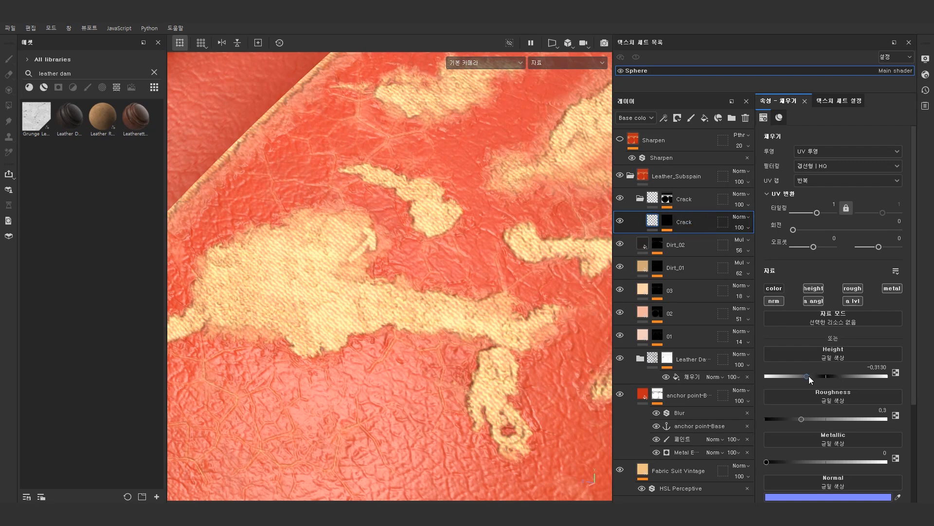
pyautogui.moveTo(804, 376)
pyautogui.mouseDown()
pyautogui.moveTo(776, 379)
pyautogui.moveTo(792, 379)
pyautogui.mouseUp()
# Step: Turn off the Warp filter in the Crack layer's mask, select the Cells 3 fill and widen the layer list
pyautogui.click(670, 218)
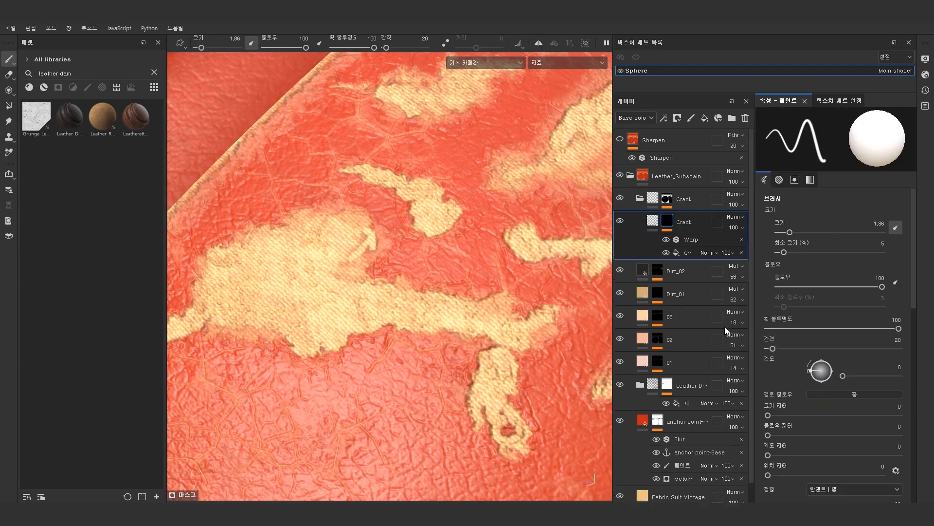
pyautogui.click(676, 241)
pyautogui.click(679, 253)
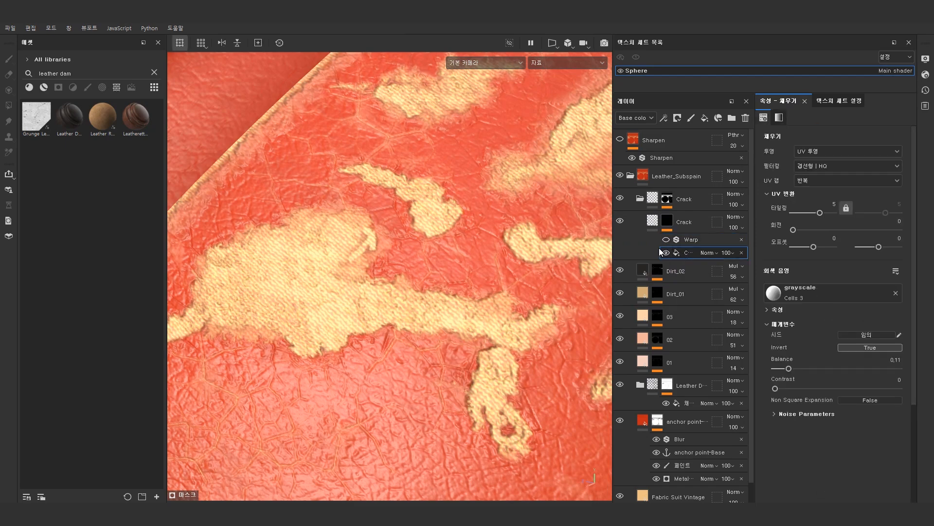
pyautogui.moveTo(755, 248); pyautogui.dragTo(776, 248)
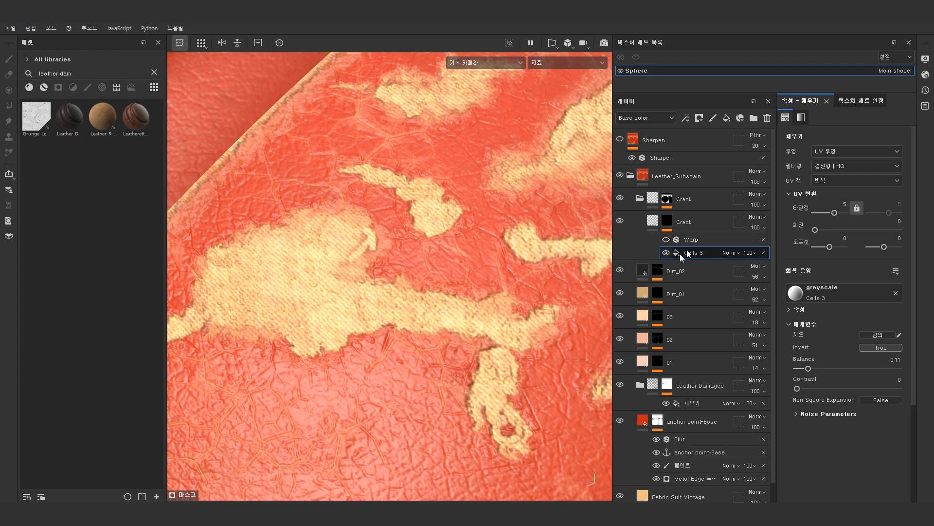
pyautogui.click(665, 221)
pyautogui.rightClick(665, 221)
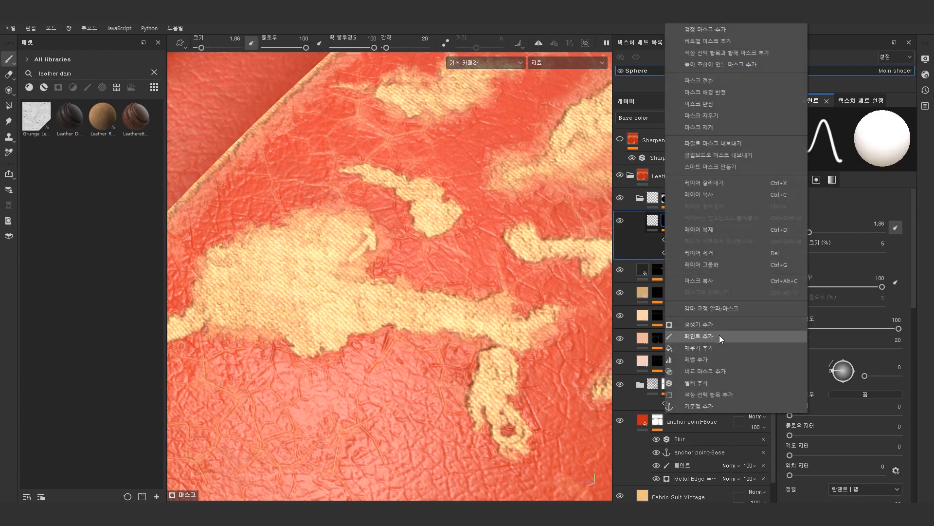
pyautogui.click(719, 335)
pyautogui.press('Delete')
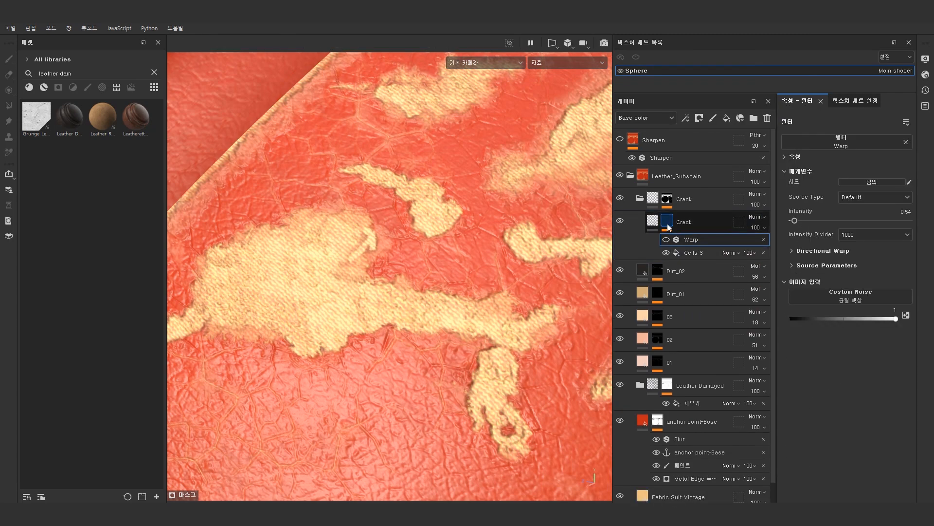
# Step: Try adding a second fill to the Crack layer's mask with Cells 3 as its grayscale source
pyautogui.rightClick(667, 223)
pyautogui.click(713, 344)
pyautogui.click(818, 288)
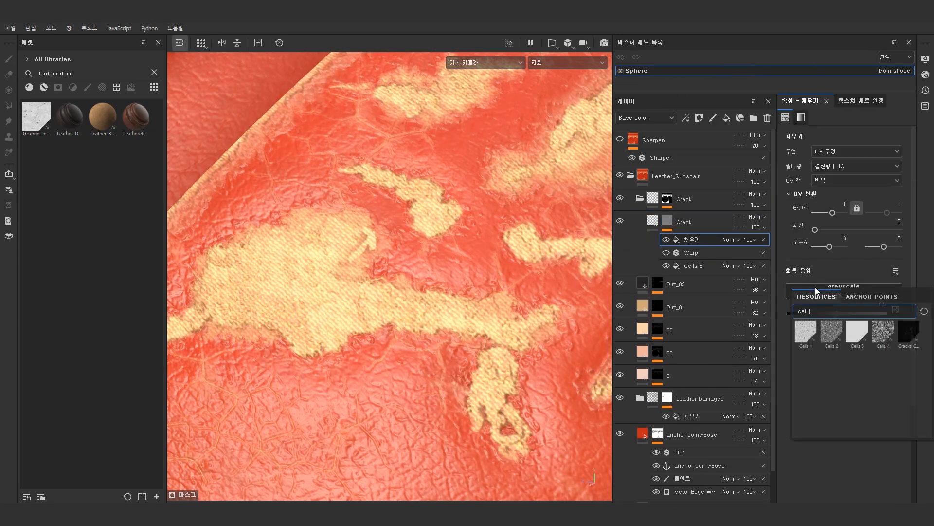
pyautogui.click(858, 335)
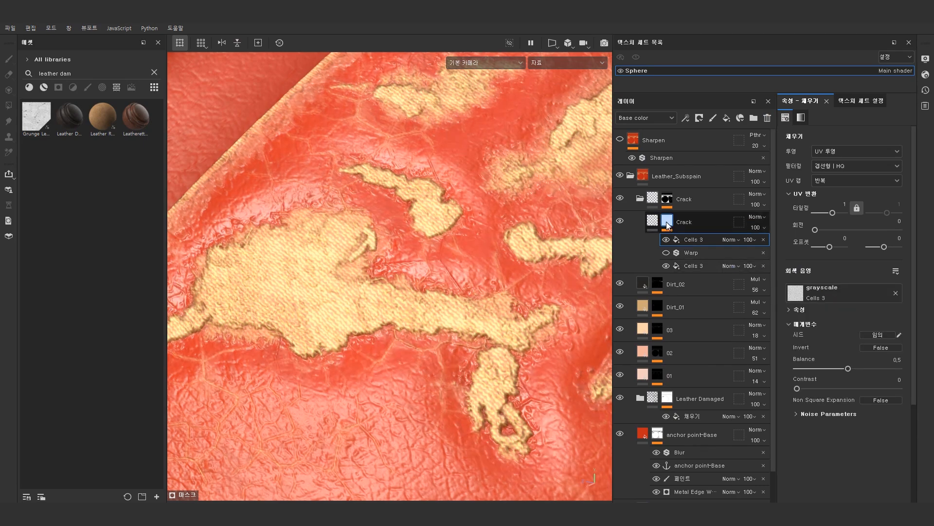
# Step: Preview the Crack layer's mask and try the new Cells 3 fill with tiling 2.43, a higher noise Scale and a lower Balance
pyautogui.keyDown('alt'); pyautogui.click(667, 221); pyautogui.keyUp('alt')
pyautogui.moveTo(829, 213); pyautogui.dragTo(834, 212)
pyautogui.click(822, 415)
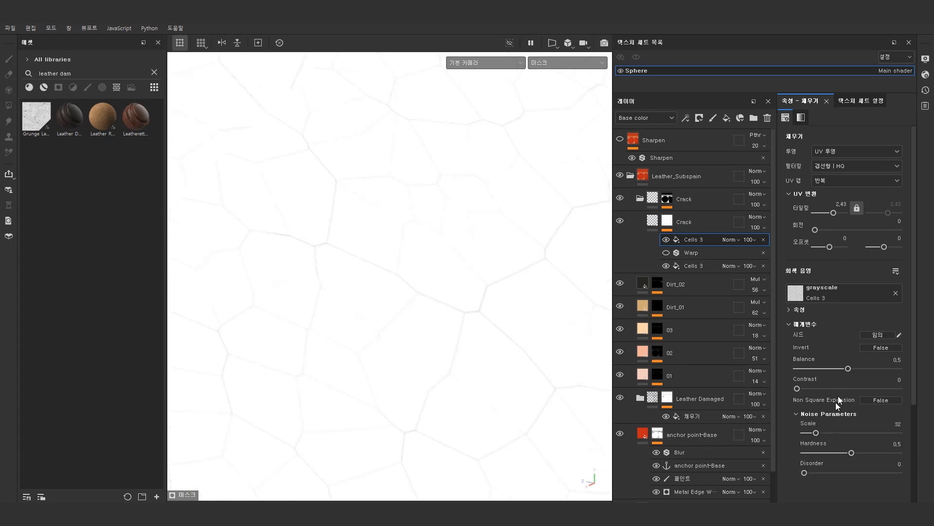
pyautogui.moveTo(821, 433); pyautogui.dragTo(829, 433)
pyautogui.moveTo(848, 368); pyautogui.dragTo(820, 376)
pyautogui.press('m')
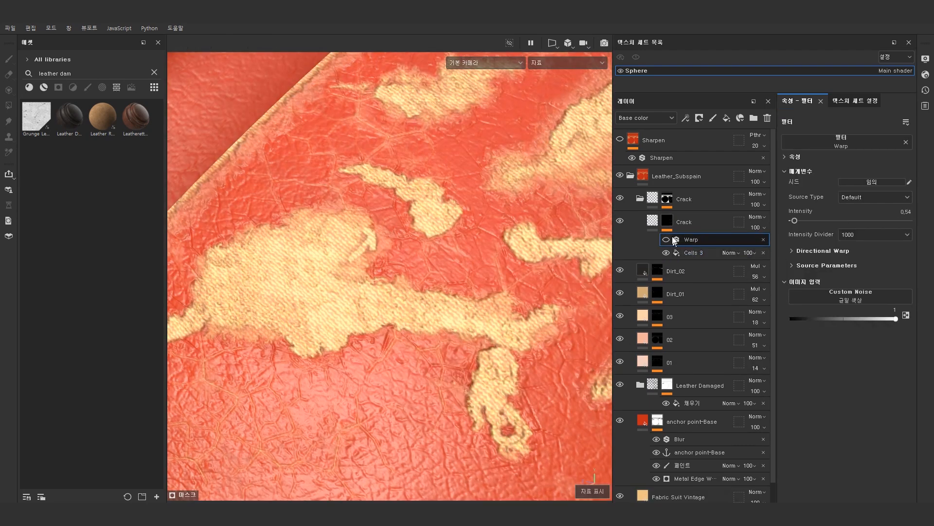
# Step: Turn the Warp filter back on in the Crack layer's mask, comparing the cell lines with and without it in mask view
pyautogui.keyDown('alt'); pyautogui.click(667, 222); pyautogui.keyUp('alt')
pyautogui.click(667, 239)
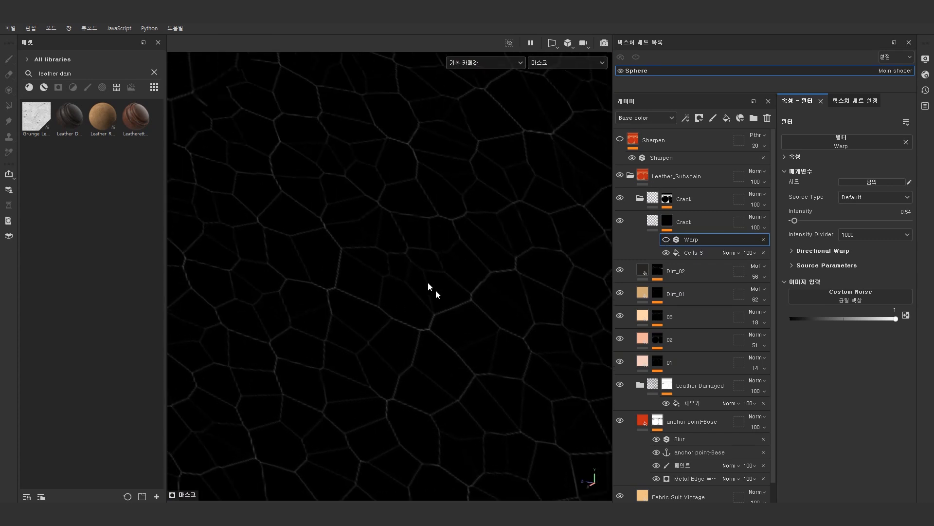
pyautogui.click(667, 240)
pyautogui.click(667, 240)
pyautogui.click(667, 240)
pyautogui.click(667, 240)
pyautogui.keyDown('alt'); pyautogui.moveTo(516, 258); pyautogui.dragTo(458, 250, button='right'); pyautogui.keyUp('alt')
pyautogui.keyDown('alt'); pyautogui.moveTo(485, 258); pyautogui.dragTo(465, 273, button='middle'); pyautogui.keyUp('alt')
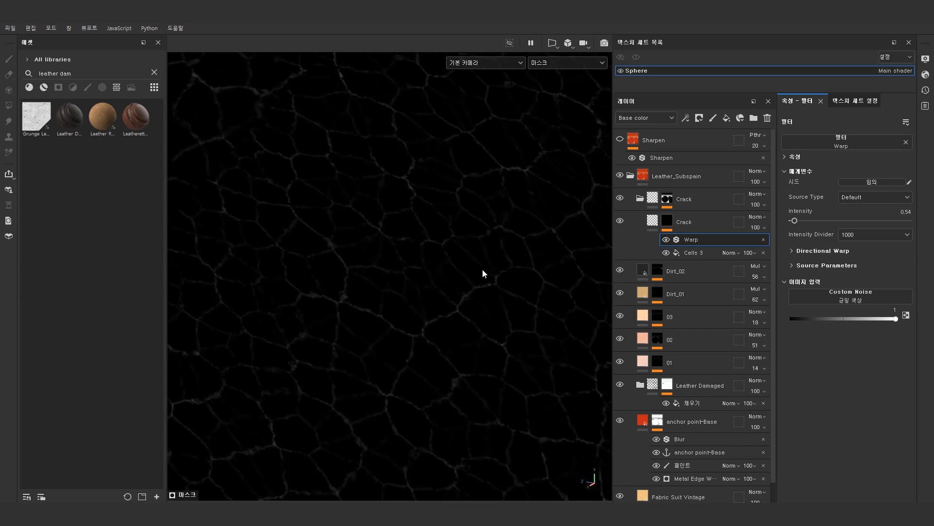
pyautogui.press('m')
pyautogui.click(693, 222)
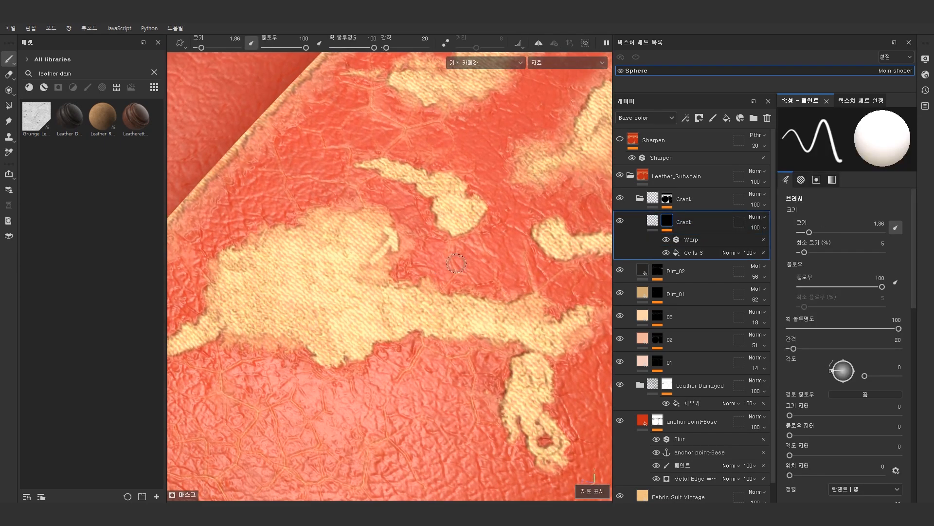
# Step: Compare how far the cracks spread over the leather with the Crack folder's mask disabled and enabled
pyautogui.keyDown('alt'); pyautogui.moveTo(468, 283); pyautogui.dragTo(421, 277, button='right'); pyautogui.keyUp('alt')
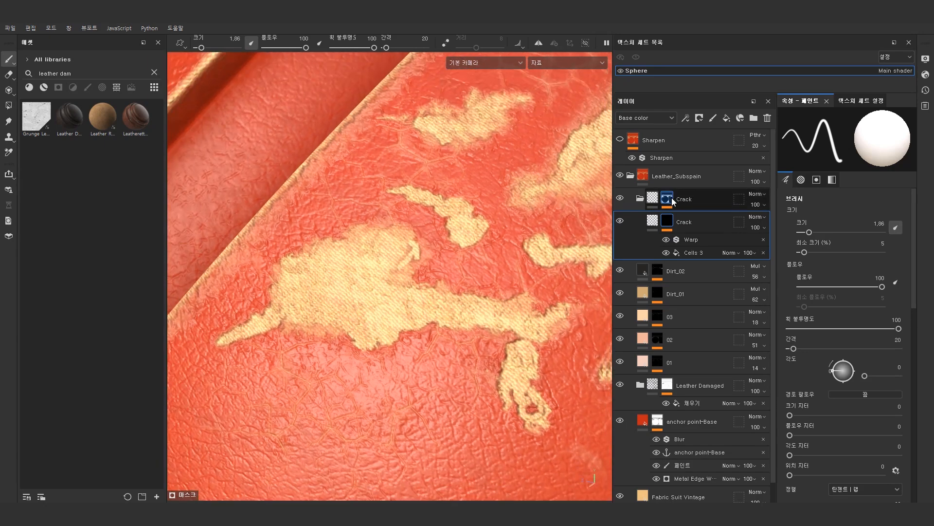
pyautogui.keyDown('alt'); pyautogui.moveTo(508, 282); pyautogui.dragTo(416, 248, button='right'); pyautogui.keyUp('alt')
pyautogui.keyDown('alt'); pyautogui.moveTo(447, 267); pyautogui.dragTo(410, 229, button='middle'); pyautogui.keyUp('alt')
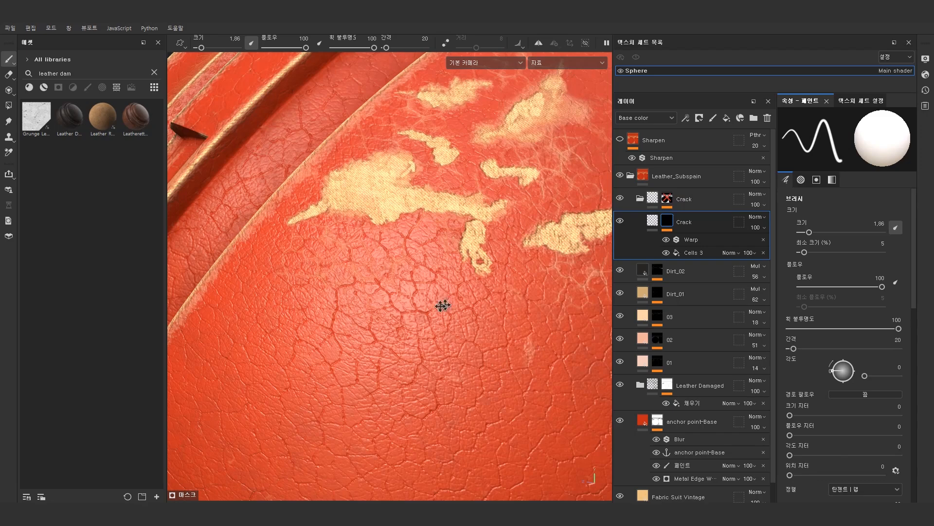
pyautogui.keyDown('alt'); pyautogui.moveTo(442, 305); pyautogui.dragTo(412, 317, button='middle'); pyautogui.keyUp('alt')
pyautogui.keyDown('shift'); pyautogui.click(667, 199); pyautogui.keyUp('shift')
pyautogui.keyDown('shift'); pyautogui.click(667, 200); pyautogui.keyUp('shift')
pyautogui.keyDown('alt'); pyautogui.moveTo(414, 292); pyautogui.dragTo(479, 302, button='right'); pyautogui.keyUp('alt')
pyautogui.keyDown('alt'); pyautogui.moveTo(479, 302); pyautogui.dragTo(462, 323, button='middle'); pyautogui.keyUp('alt')
pyautogui.keyDown('alt'); pyautogui.moveTo(462, 323); pyautogui.dragTo(494, 336, button='right'); pyautogui.keyUp('alt')
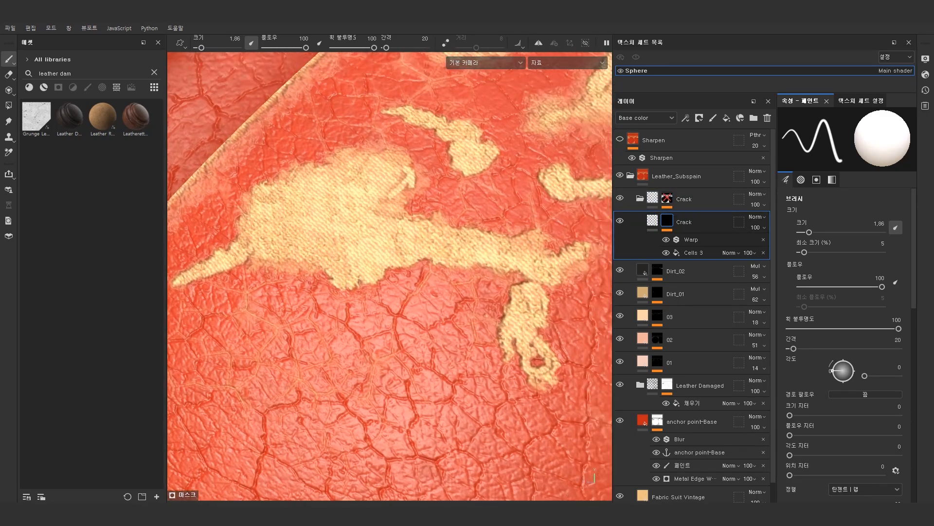
pyautogui.moveTo(434, 293)
pyautogui.keyDown('alt'); pyautogui.mouseDown()
pyautogui.moveTo(444, 292)
pyautogui.moveTo(430, 275)
pyautogui.mouseUp(); pyautogui.keyUp('alt')
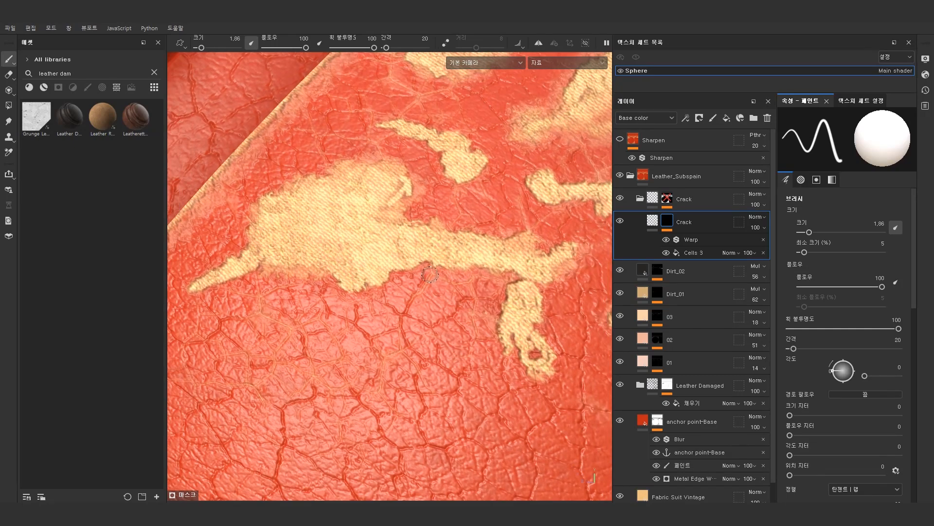
pyautogui.keyDown('alt'); pyautogui.moveTo(538, 250); pyautogui.dragTo(510, 252, button='middle'); pyautogui.keyUp('alt')
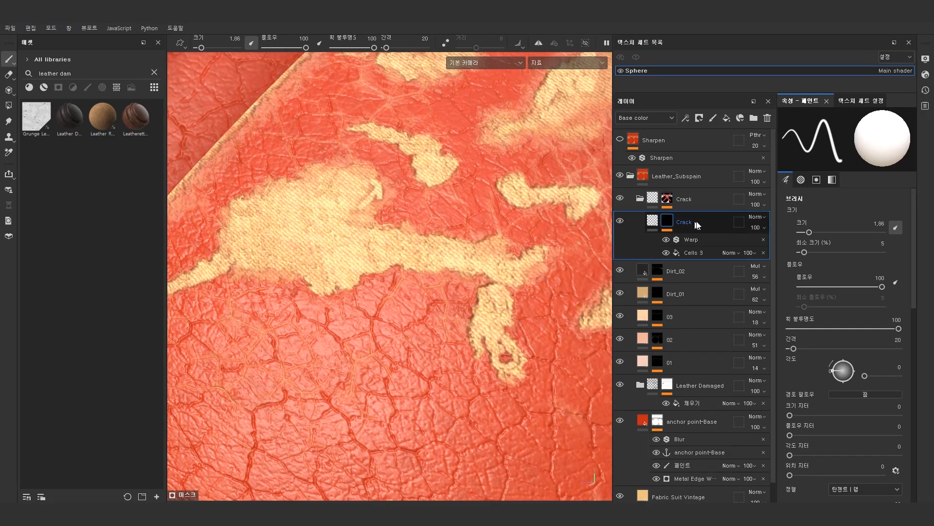
pyautogui.click(672, 208)
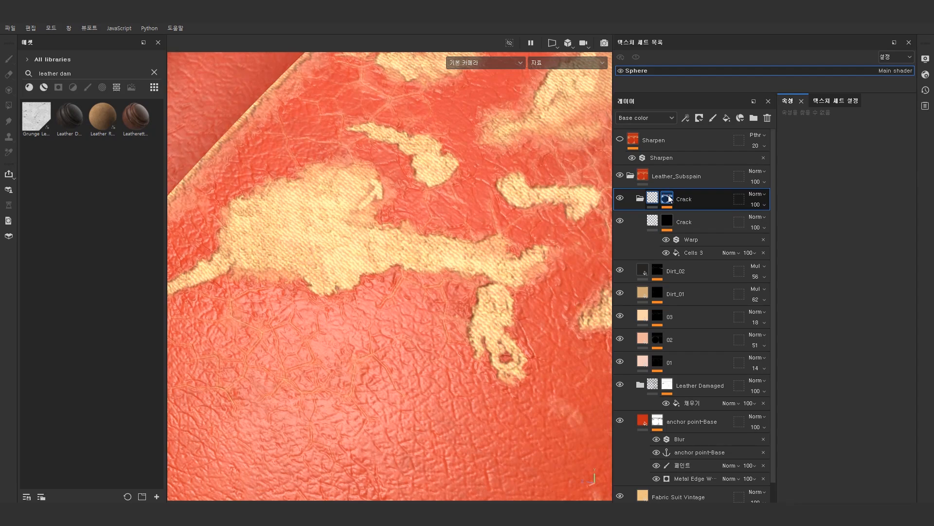
# Step: Turn off the Multiply fill, both Blurs and the Histogram Scan in the Crack folder's mask, and show the bottom fill's full properties
pyautogui.click(667, 200)
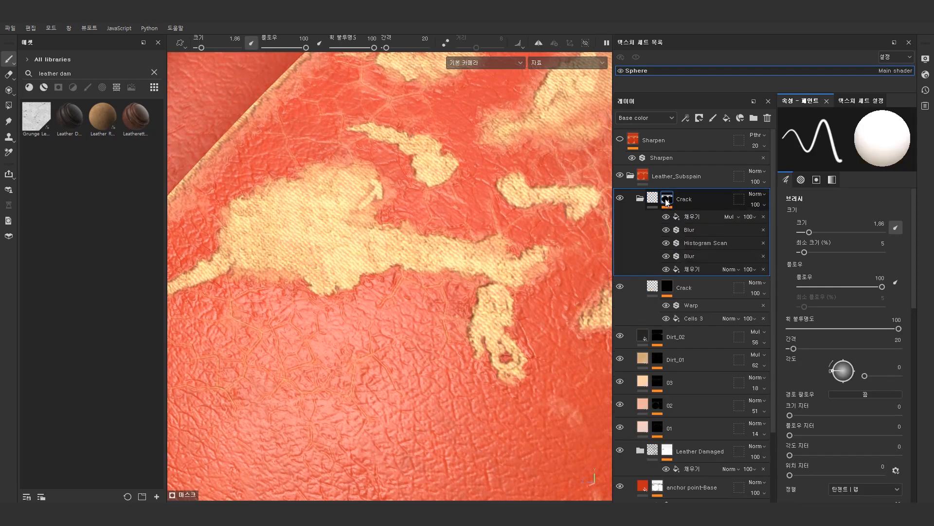
pyautogui.click(690, 214)
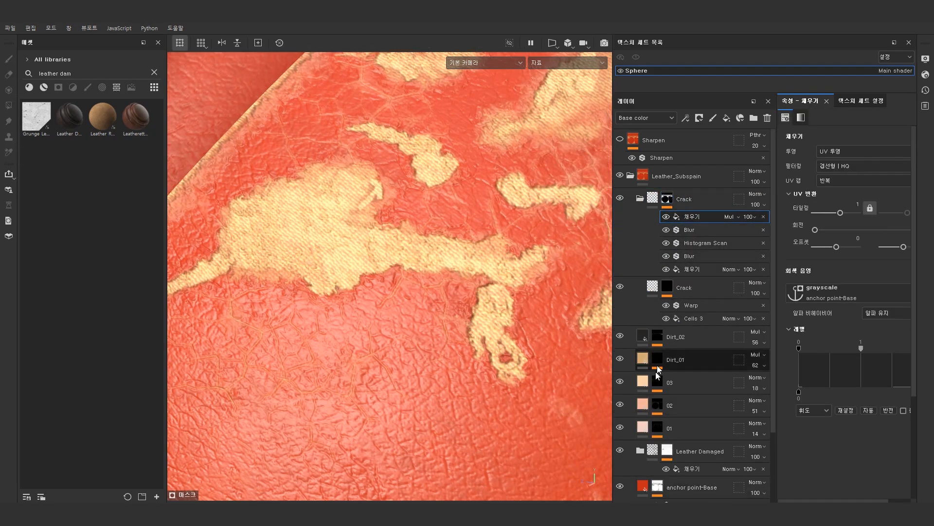
pyautogui.click(666, 216)
pyautogui.click(666, 230)
pyautogui.click(666, 243)
pyautogui.click(666, 256)
pyautogui.click(693, 269)
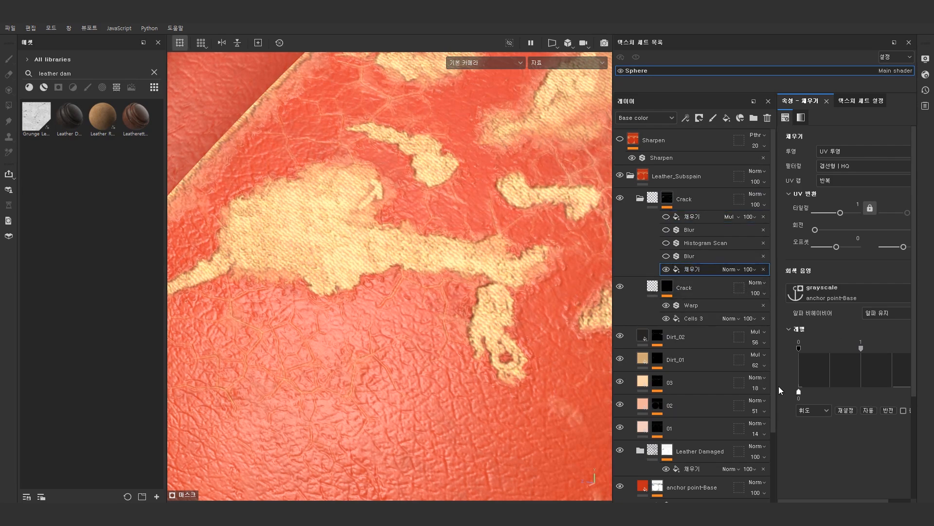
pyautogui.moveTo(775, 388); pyautogui.dragTo(725, 390)
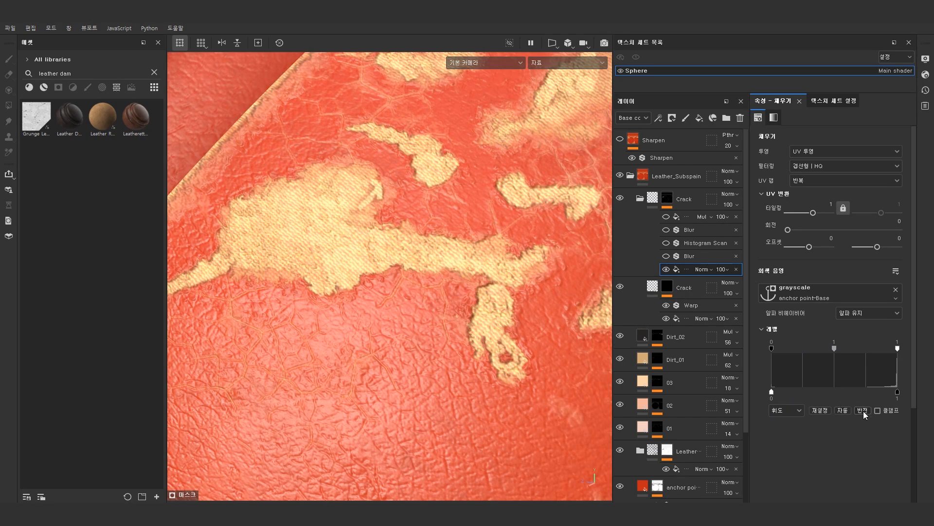
# Step: View the Crack folder's mask alone and compare the bottom anchor point-Base fill with its levels inverted and not inverted
pyautogui.click(665, 199)
pyautogui.keyDown('alt'); pyautogui.click(668, 200); pyautogui.keyUp('alt')
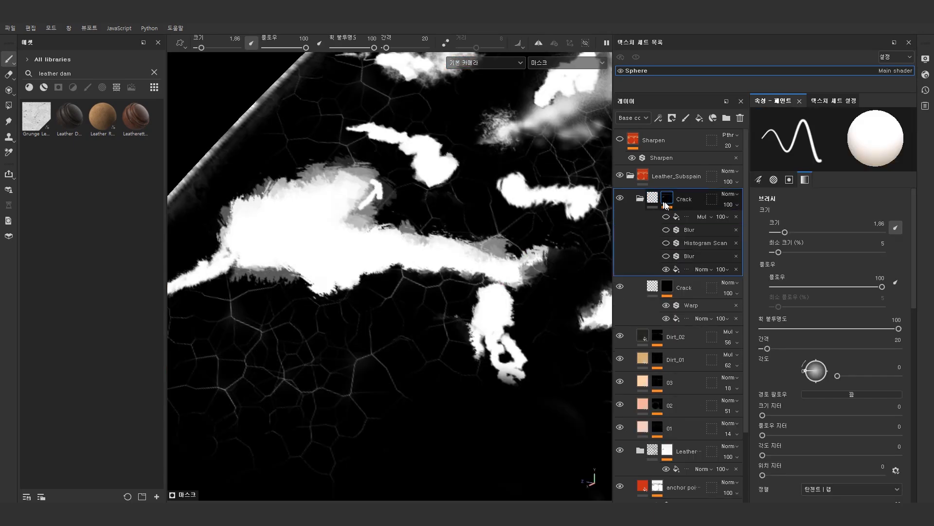
pyautogui.click(677, 267)
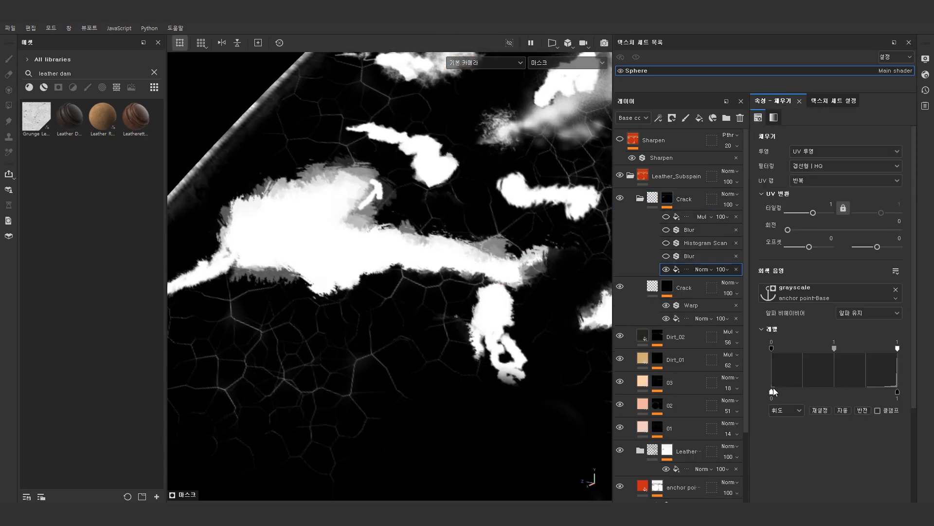
pyautogui.click(864, 411)
pyautogui.click(864, 411)
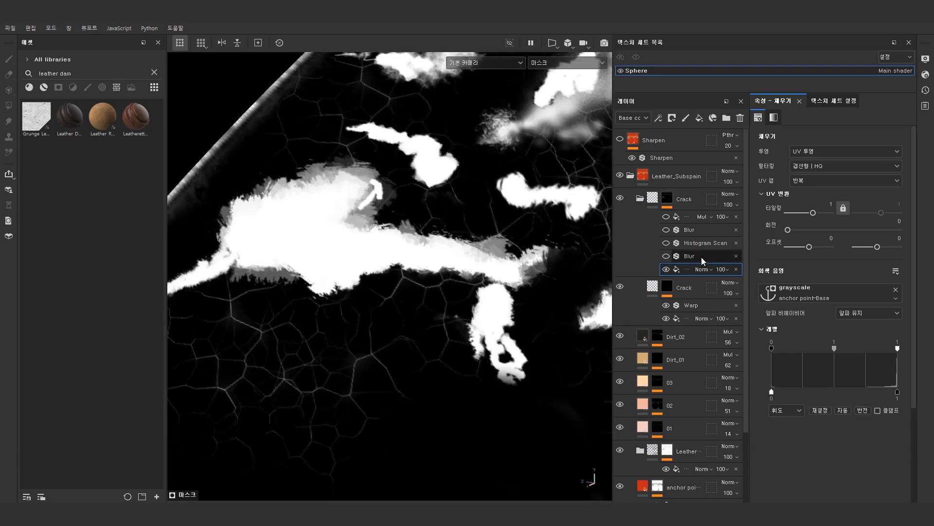
# Step: Turn on the lower Blur and the Histogram Scan in the Crack folder's mask, comparing the mask with and without the scan
pyautogui.click(673, 260)
pyautogui.click(666, 256)
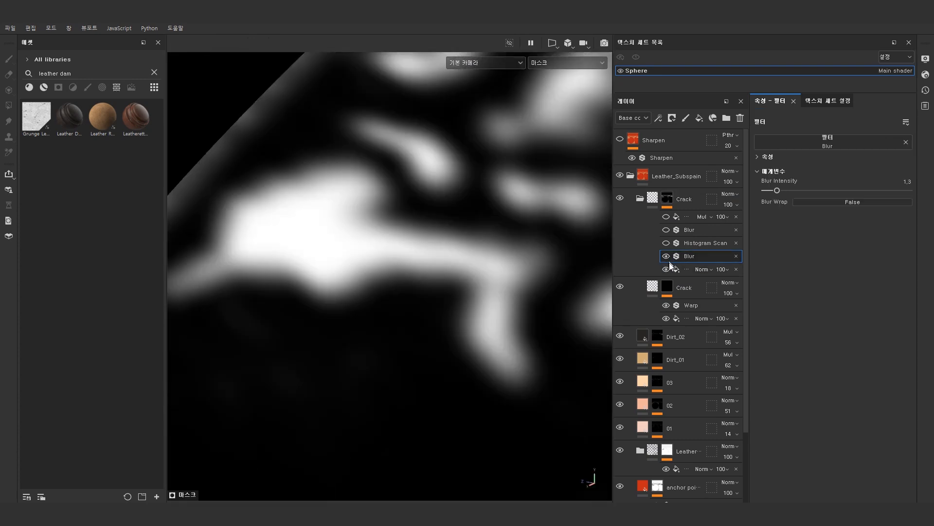
pyautogui.click(695, 243)
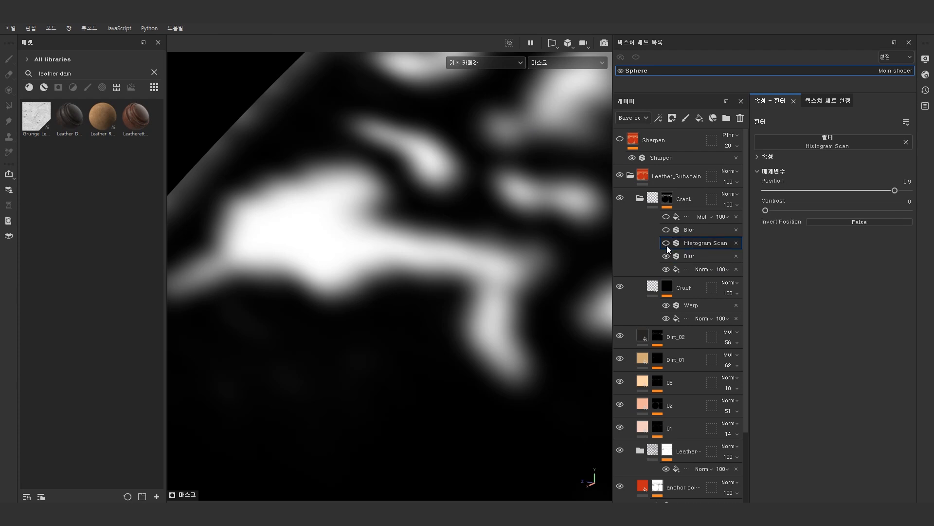
pyautogui.click(666, 243)
pyautogui.click(666, 245)
pyautogui.click(666, 245)
pyautogui.click(667, 245)
pyautogui.click(667, 245)
pyautogui.click(667, 245)
pyautogui.click(667, 244)
pyautogui.click(667, 244)
pyautogui.click(666, 244)
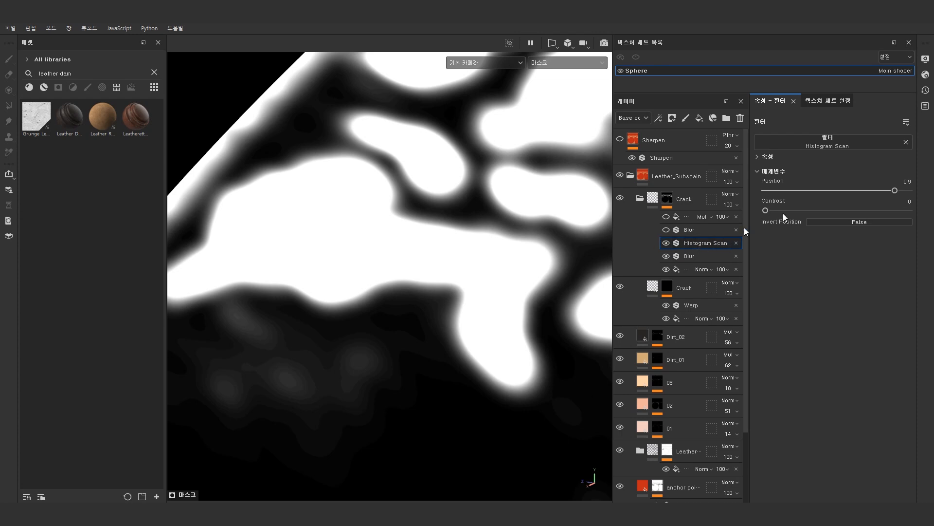
# Step: Try the Histogram Scan with Position 0.5, and return it to 0.9
pyautogui.moveTo(891, 188); pyautogui.dragTo(837, 192)
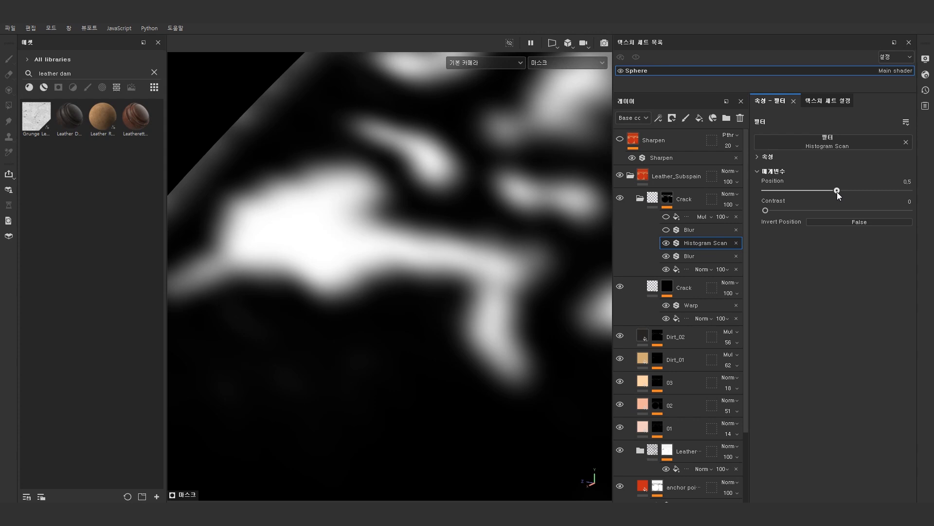
pyautogui.moveTo(837, 192); pyautogui.dragTo(895, 193)
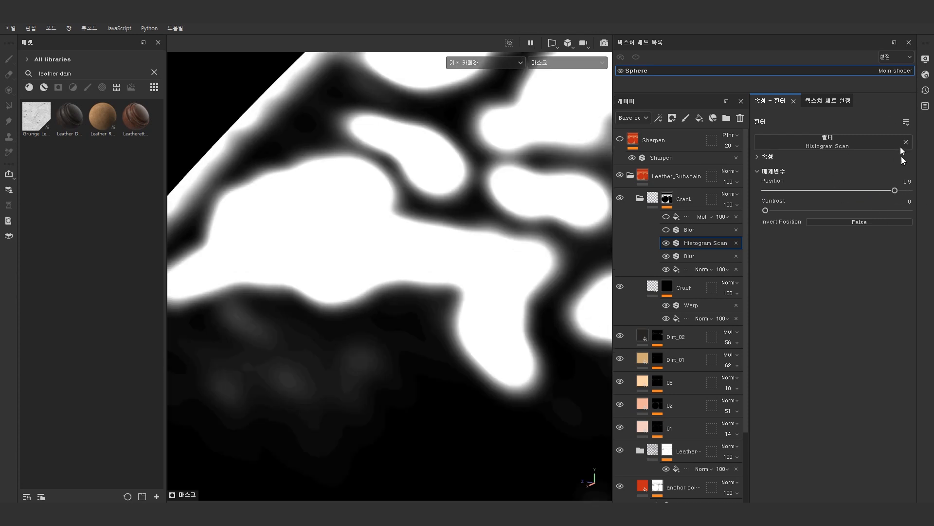
pyautogui.scroll(-2, 514, 235)
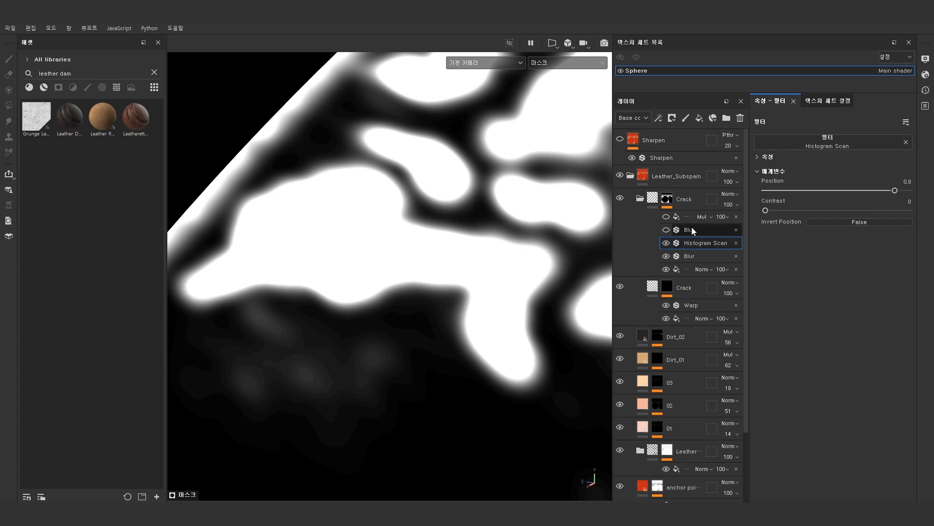
# Step: Turn on the upper Blur in the Crack folder's mask, comparing the softness of the mask edges with and without it
pyautogui.click(688, 229)
pyautogui.click(667, 230)
pyautogui.click(667, 229)
pyautogui.click(667, 230)
pyautogui.click(666, 230)
pyautogui.click(667, 230)
# Step: Turn on the Multiply anchor point-Base fill in the Crack folder's mask, comparing the mask with and without it, and widen the layer list
pyautogui.click(690, 217)
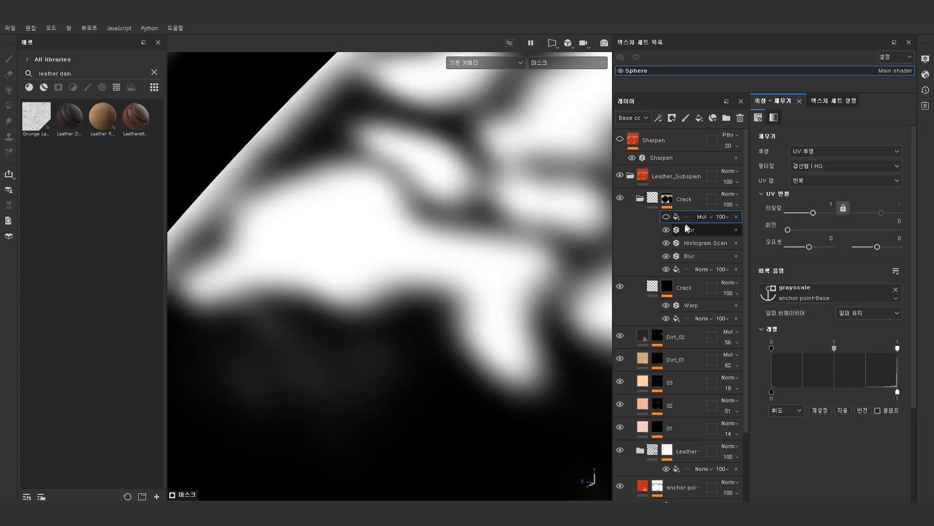
pyautogui.click(667, 217)
pyautogui.click(666, 216)
pyautogui.click(667, 217)
pyautogui.click(666, 217)
pyautogui.click(666, 217)
pyautogui.click(667, 217)
pyautogui.click(666, 217)
pyautogui.moveTo(613, 223); pyautogui.dragTo(551, 224)
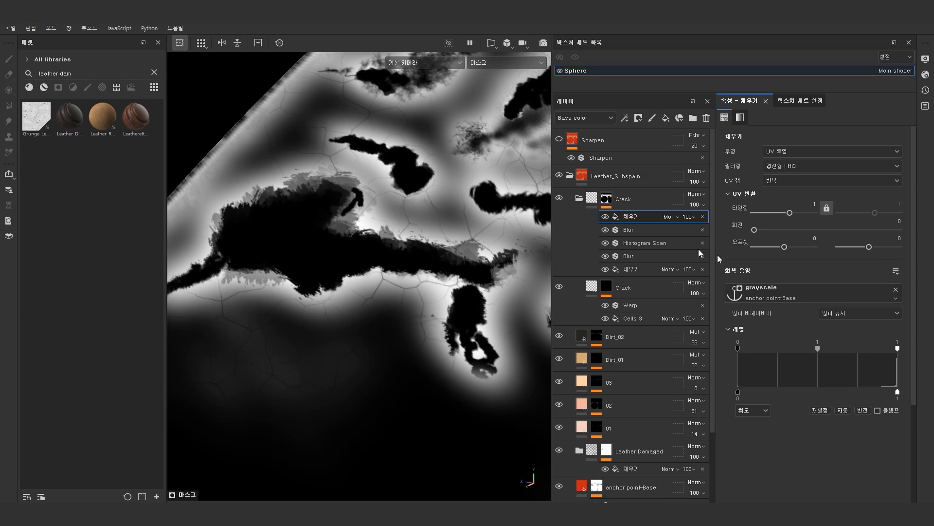
pyautogui.click(605, 217)
pyautogui.click(605, 218)
pyautogui.click(606, 217)
pyautogui.click(606, 217)
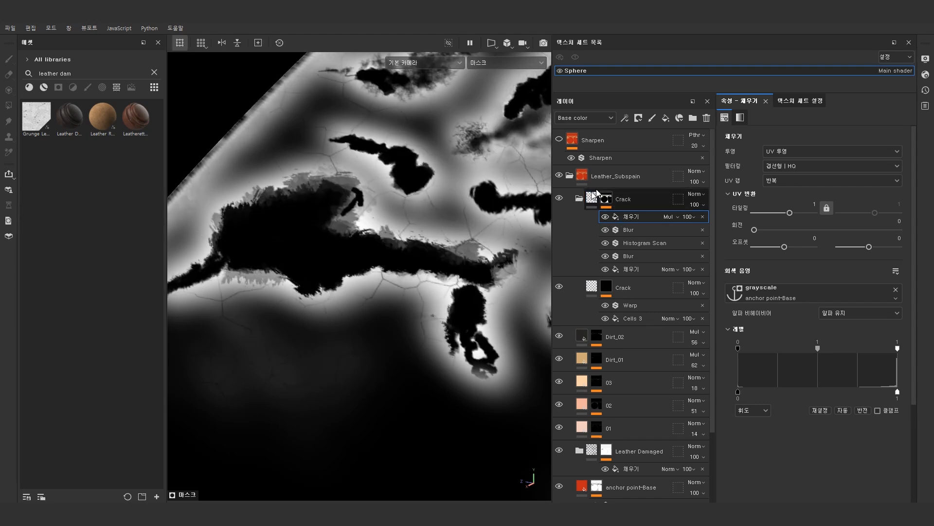
# Step: Collapse the Crack folder and compare the leather surface with the folder hidden and shown
pyautogui.click(580, 200)
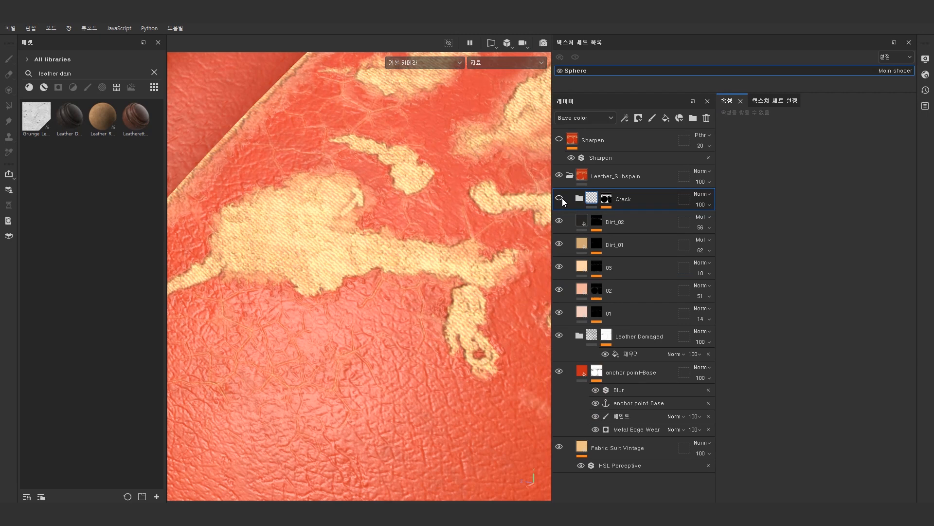
pyautogui.click(562, 199)
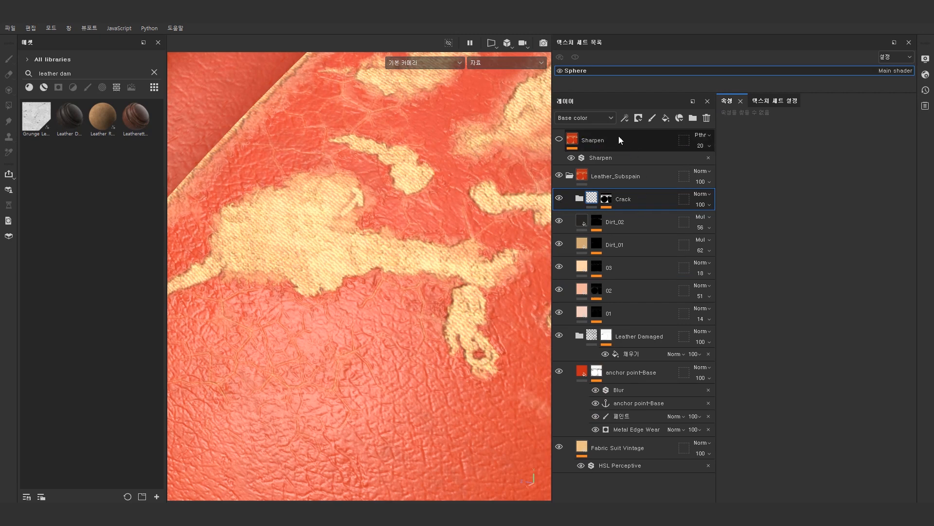
pyautogui.keyDown('alt'); pyautogui.moveTo(382, 220); pyautogui.dragTo(402, 218); pyautogui.keyUp('alt')
pyautogui.keyDown('alt'); pyautogui.moveTo(389, 312); pyautogui.dragTo(460, 283); pyautogui.keyUp('alt')
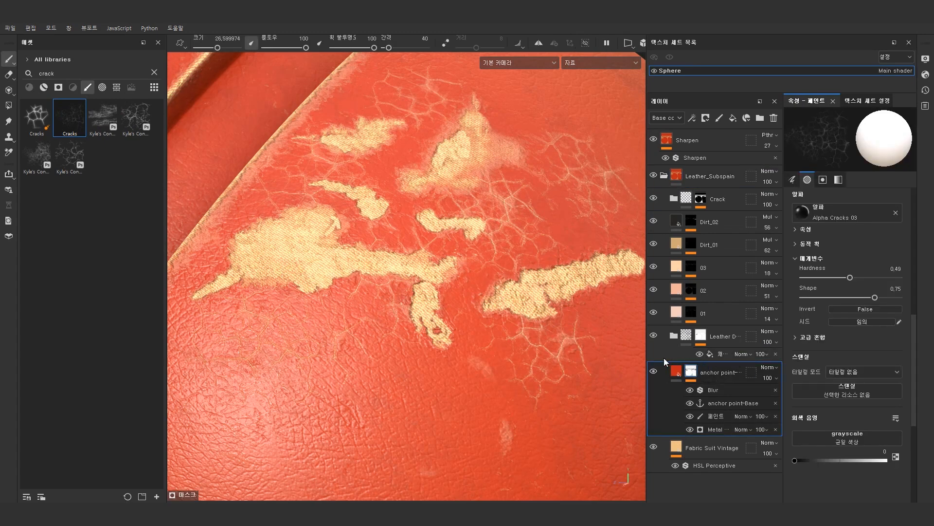
# Step: Paint further cracks into the base leather mask's paint effect with the Cracks brush, just below the large torn patch
pyautogui.click(724, 416)
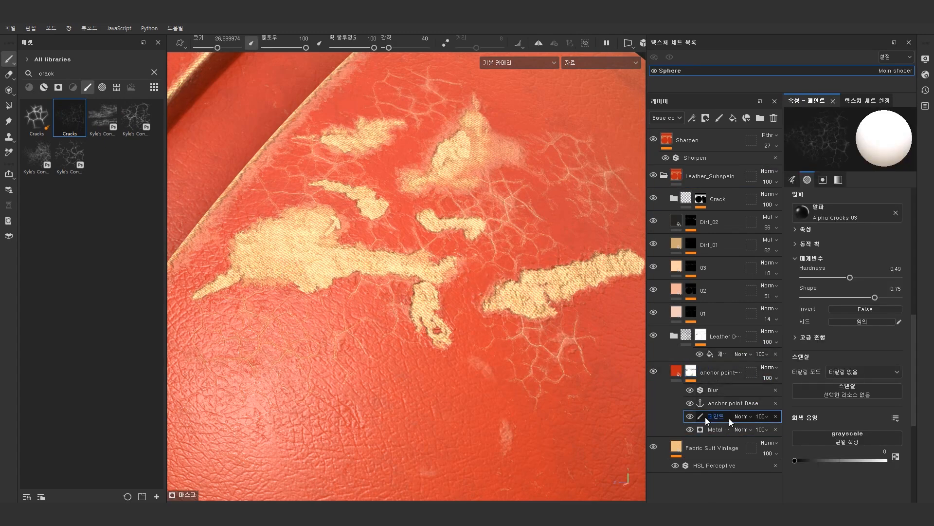
pyautogui.keyDown('alt'); pyautogui.moveTo(433, 306); pyautogui.dragTo(429, 296); pyautogui.keyUp('alt')
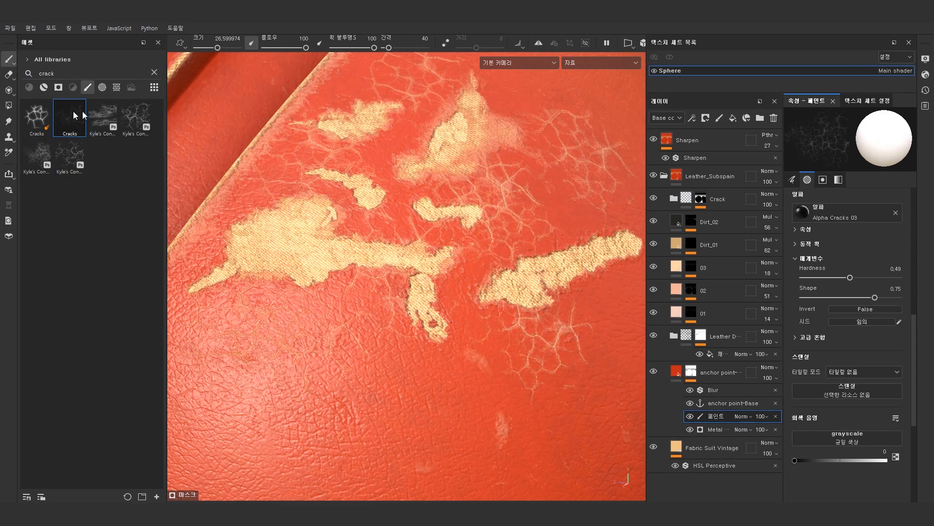
pyautogui.keyDown('alt'); pyautogui.moveTo(335, 319); pyautogui.dragTo(356, 291, button='middle'); pyautogui.keyUp('alt')
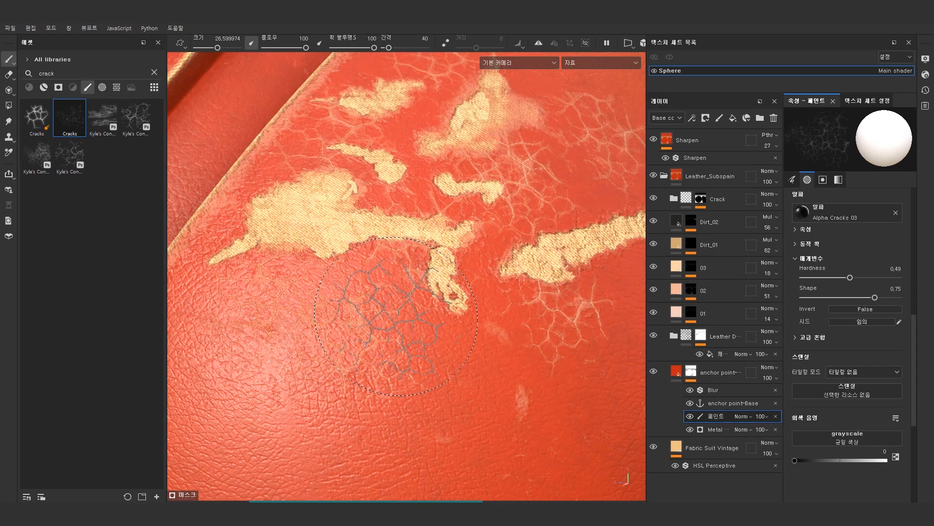
pyautogui.keyDown('ctrl'); pyautogui.moveTo(574, 266); pyautogui.dragTo(562, 267, button='right'); pyautogui.keyUp('ctrl')
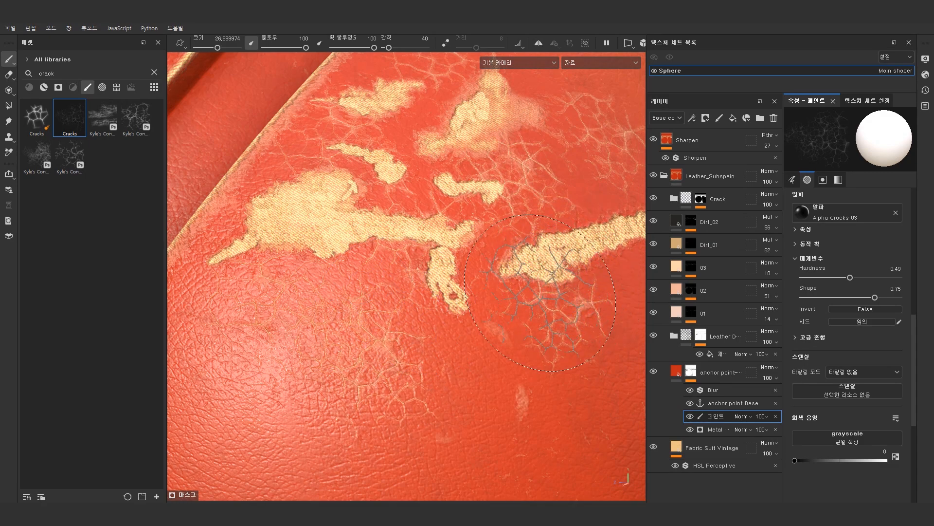
pyautogui.keyDown('ctrl'); pyautogui.moveTo(424, 349); pyautogui.dragTo(365, 350, button='right'); pyautogui.keyUp('ctrl')
# Step: Shrink the brush to 0.93 and examine the newly painted cracks below the torn patch up close
pyautogui.moveTo(359, 385)
pyautogui.keyDown('alt'); pyautogui.mouseDown(button='middle')
pyautogui.moveTo(368, 305)
pyautogui.moveTo(423, 304)
pyautogui.mouseUp(button='middle'); pyautogui.keyUp('alt')
pyautogui.keyDown('alt'); pyautogui.moveTo(423, 304); pyautogui.dragTo(603, 389, button='right'); pyautogui.keyUp('alt')
pyautogui.moveTo(603, 389)
pyautogui.keyDown('alt'); pyautogui.mouseDown()
pyautogui.moveTo(616, 336)
pyautogui.moveTo(423, 214)
pyautogui.mouseUp(); pyautogui.keyUp('alt')
pyautogui.keyDown('alt'); pyautogui.moveTo(423, 214); pyautogui.dragTo(365, 275, button='middle'); pyautogui.keyUp('alt')
pyautogui.keyDown('ctrl'); pyautogui.moveTo(420, 278); pyautogui.dragTo(378, 274, button='right'); pyautogui.keyUp('ctrl')
pyautogui.keyDown('alt'); pyautogui.moveTo(438, 275); pyautogui.dragTo(429, 291); pyautogui.keyUp('alt')
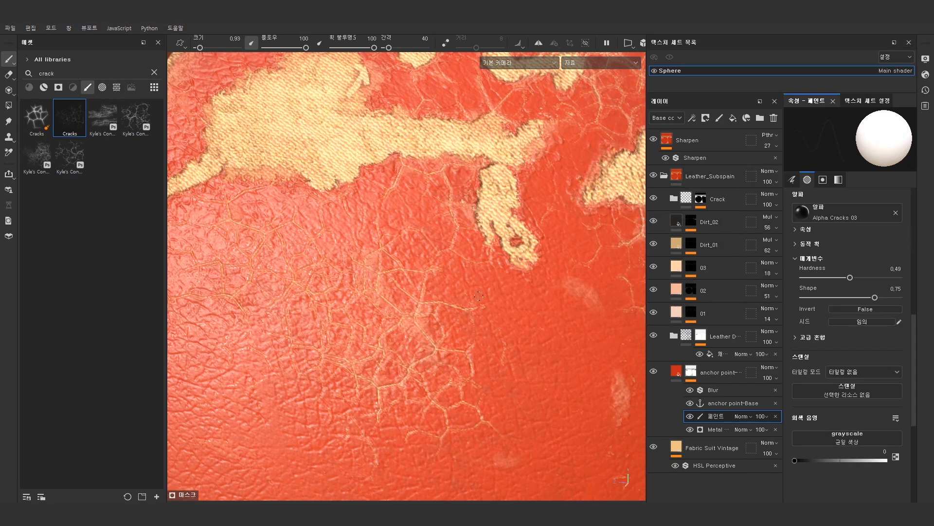
pyautogui.moveTo(467, 318)
pyautogui.keyDown('alt'); pyautogui.mouseDown()
pyautogui.moveTo(463, 271)
pyautogui.moveTo(263, 208)
pyautogui.mouseUp(); pyautogui.keyUp('alt')
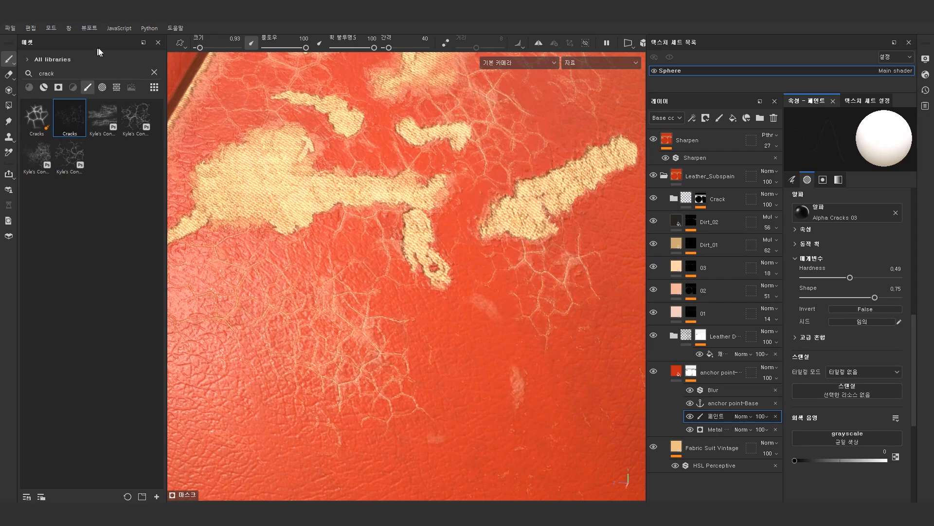
# Step: Clear the brush search, choose the Artistic He... brush with Alpha Dirt 03, and paint a torn fabric patch beside the new cracks
pyautogui.click(155, 72)
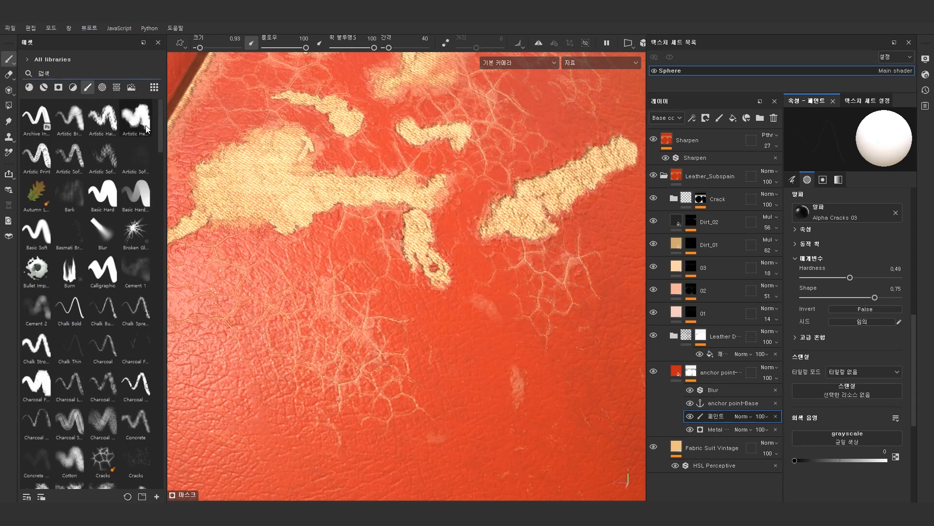
pyautogui.click(147, 129)
pyautogui.moveTo(463, 302)
pyautogui.keyDown('alt'); pyautogui.mouseDown(button='middle')
pyautogui.moveTo(433, 313)
pyautogui.moveTo(401, 259)
pyautogui.moveTo(407, 264)
pyautogui.mouseUp(button='middle'); pyautogui.keyUp('alt')
pyautogui.keyDown('alt'); pyautogui.moveTo(406, 265); pyautogui.dragTo(403, 246); pyautogui.keyUp('alt')
pyautogui.keyDown('ctrl'); pyautogui.moveTo(400, 266); pyautogui.dragTo(406, 288, button='right'); pyautogui.keyUp('ctrl')
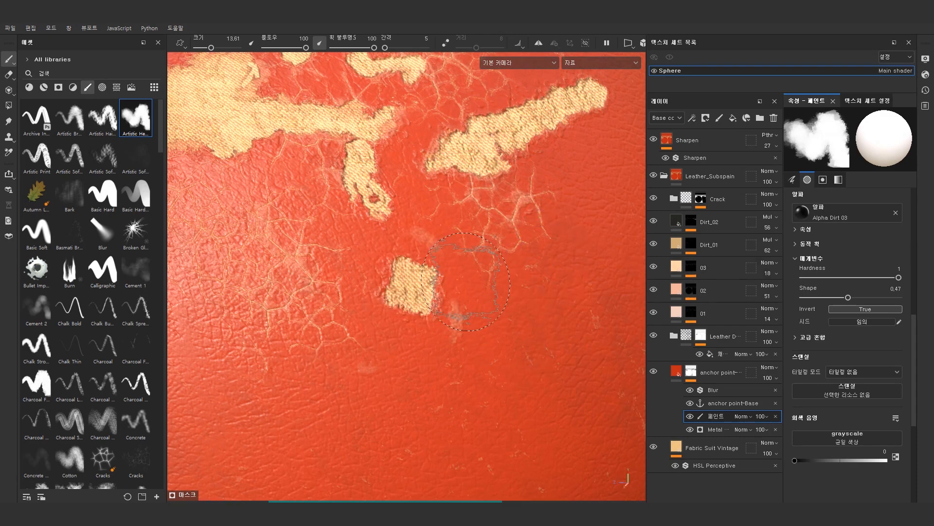
pyautogui.press('[')
pyautogui.press('[')
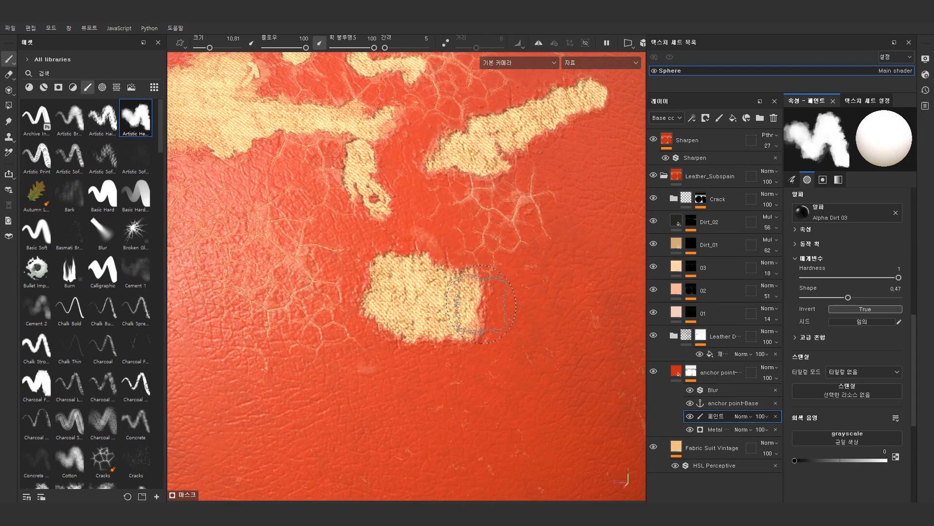
# Step: Reduce the brush size to 0.79
pyautogui.press('[')
pyautogui.press('[')
pyautogui.press('[')
pyautogui.press('[')
pyautogui.press('[')
pyautogui.press('[')
pyautogui.press('[')
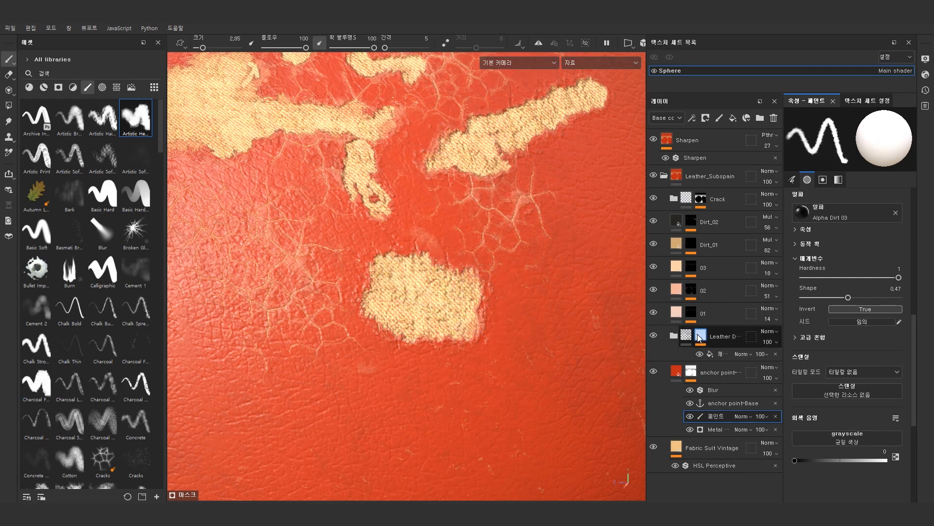
pyautogui.press('[')
pyautogui.press('[')
pyautogui.press('[')
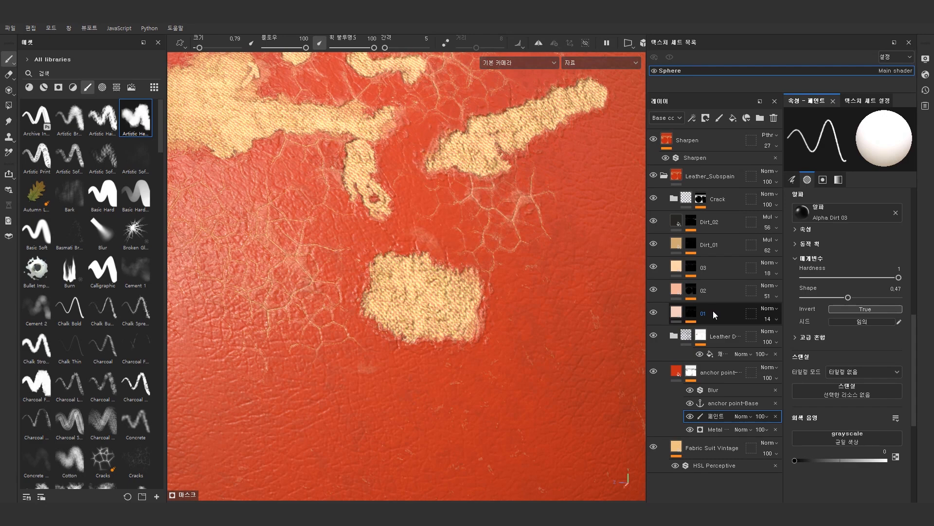
# Step: Check which layers reference the anchor point-Base, comparing its reference list with the layers from 01 to Crack
pyautogui.keyDown('shift'); pyautogui.click(722, 203); pyautogui.keyUp('shift')
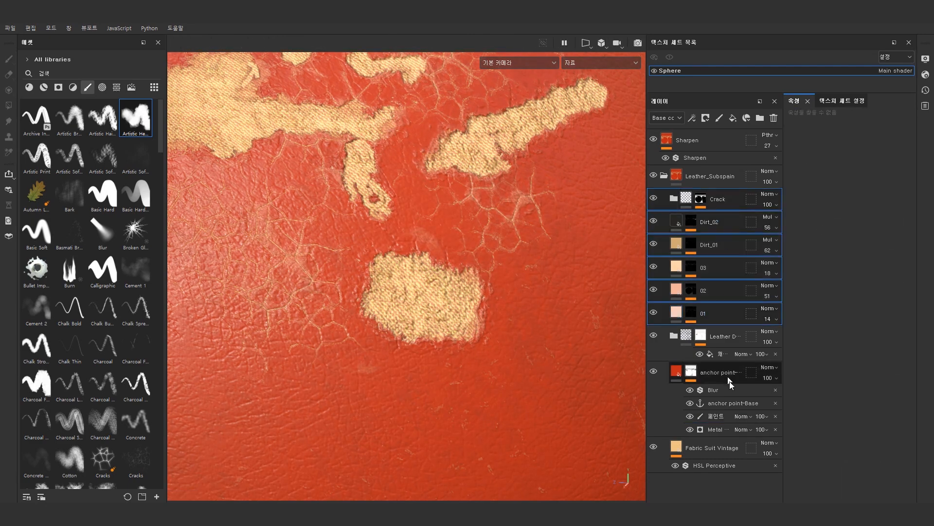
pyautogui.click(729, 405)
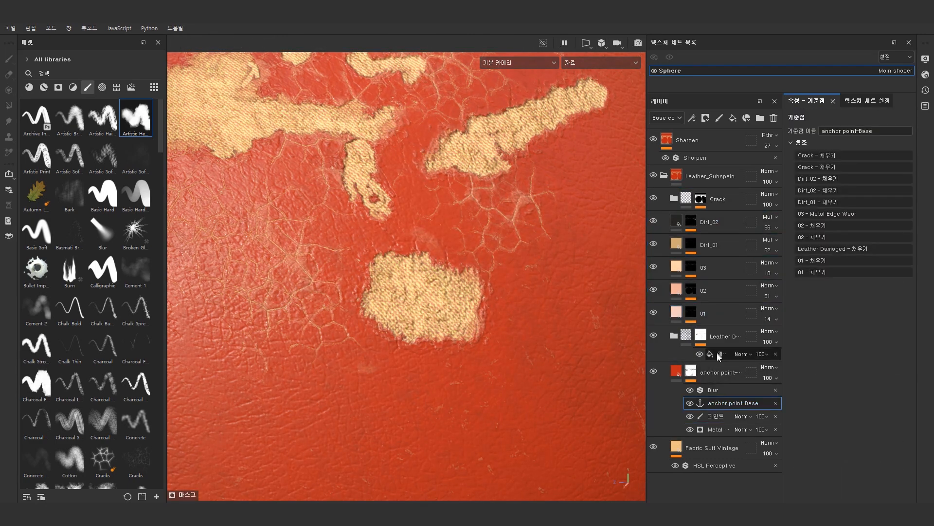
pyautogui.click(716, 319)
pyautogui.keyDown('shift'); pyautogui.click(721, 202); pyautogui.keyUp('shift')
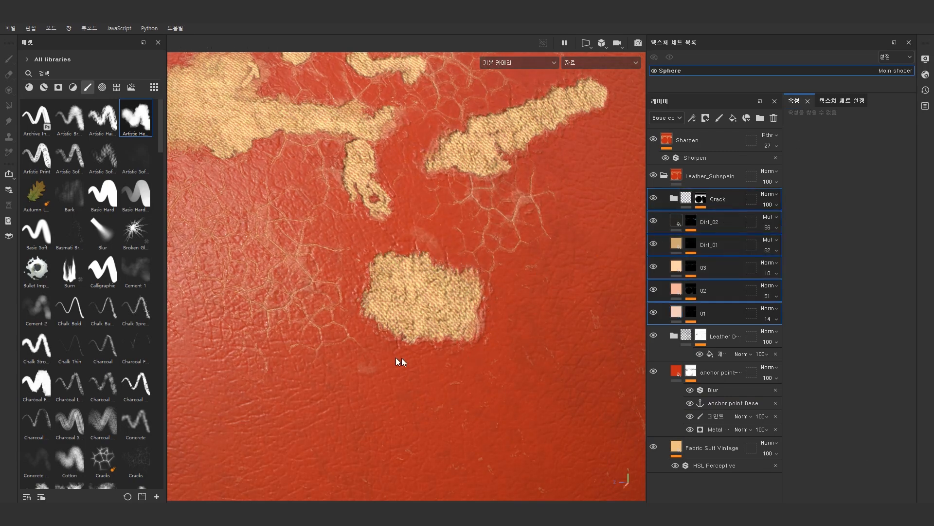
pyautogui.click(725, 380)
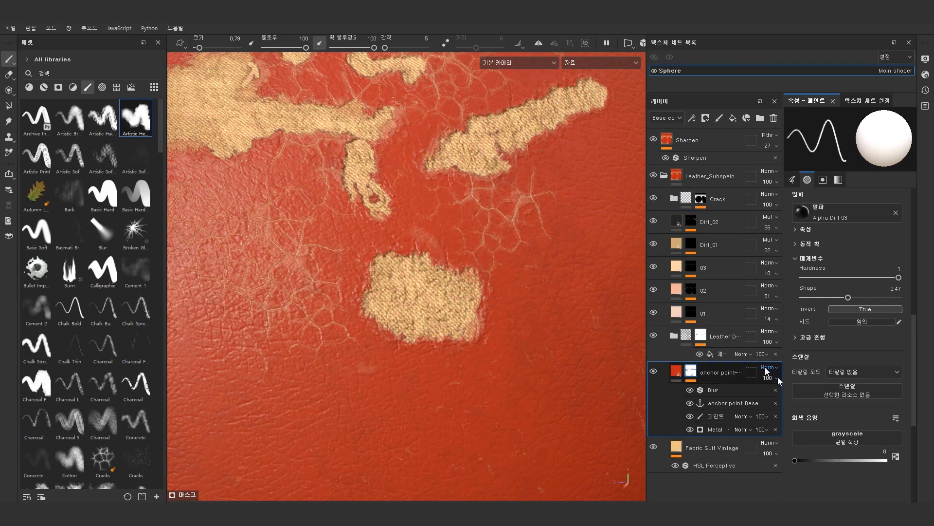
# Step: Examine the torn patches and cracks on the leather from several angles and under rotated lighting
pyautogui.keyDown('alt'); pyautogui.moveTo(461, 287); pyautogui.dragTo(463, 326); pyautogui.keyUp('alt')
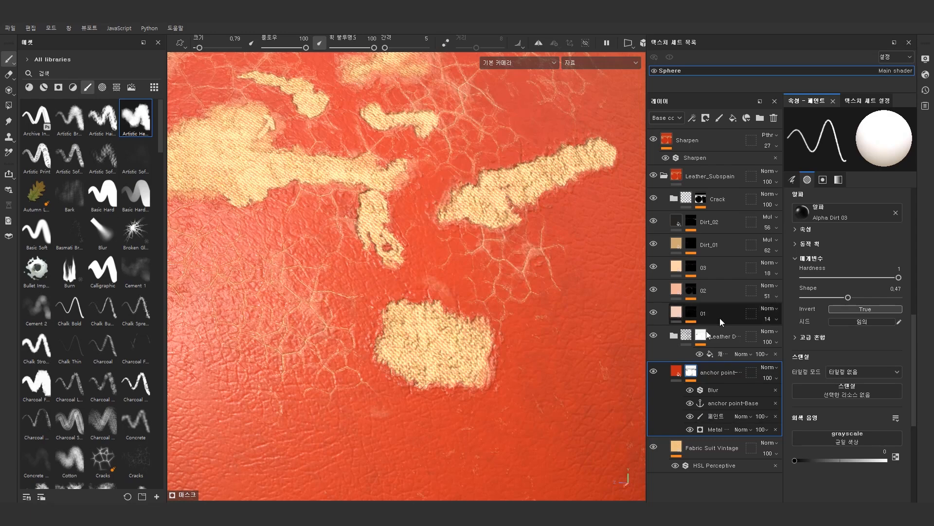
pyautogui.keyDown('alt'); pyautogui.moveTo(512, 244); pyautogui.dragTo(419, 248); pyautogui.keyUp('alt')
pyautogui.keyDown('alt'); pyautogui.moveTo(419, 248); pyautogui.dragTo(417, 276, button='middle'); pyautogui.keyUp('alt')
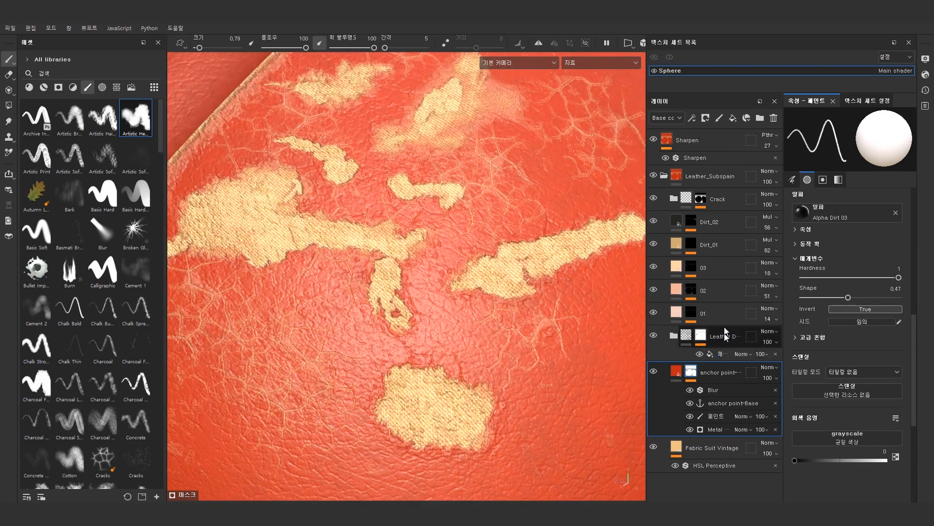
pyautogui.keyDown('alt'); pyautogui.moveTo(506, 278); pyautogui.dragTo(510, 290, button='middle'); pyautogui.keyUp('alt')
pyautogui.moveTo(409, 196)
pyautogui.keyDown('shift'); pyautogui.mouseDown(button='right')
pyautogui.moveTo(389, 207)
pyautogui.moveTo(410, 214)
pyautogui.mouseUp(button='right'); pyautogui.keyUp('shift')
pyautogui.keyDown('alt'); pyautogui.moveTo(437, 190); pyautogui.dragTo(436, 201, button='middle'); pyautogui.keyUp('alt')
pyautogui.moveTo(436, 201)
pyautogui.keyDown('shift'); pyautogui.mouseDown(button='right')
pyautogui.moveTo(446, 198)
pyautogui.moveTo(429, 199)
pyautogui.moveTo(444, 210)
pyautogui.mouseUp(button='right'); pyautogui.keyUp('shift')
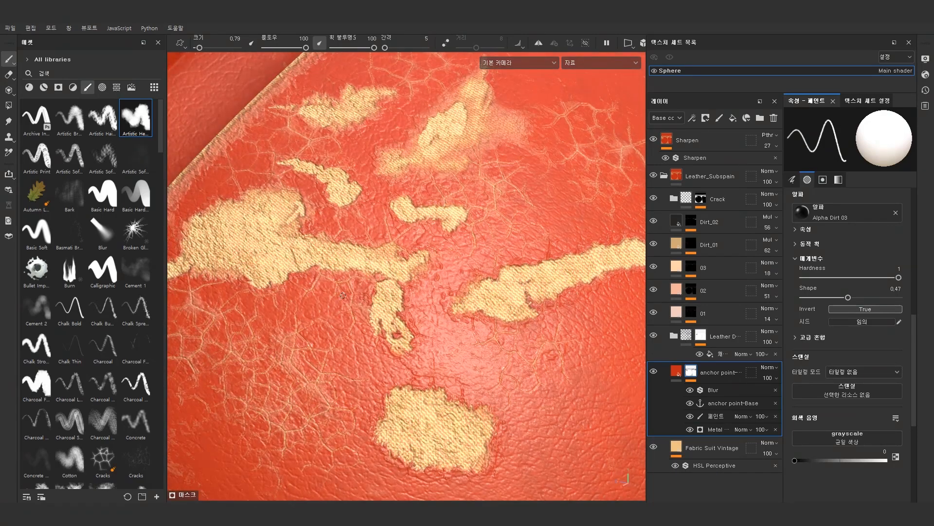
pyautogui.keyDown('alt'); pyautogui.moveTo(390, 174); pyautogui.dragTo(391, 173); pyautogui.keyUp('alt')
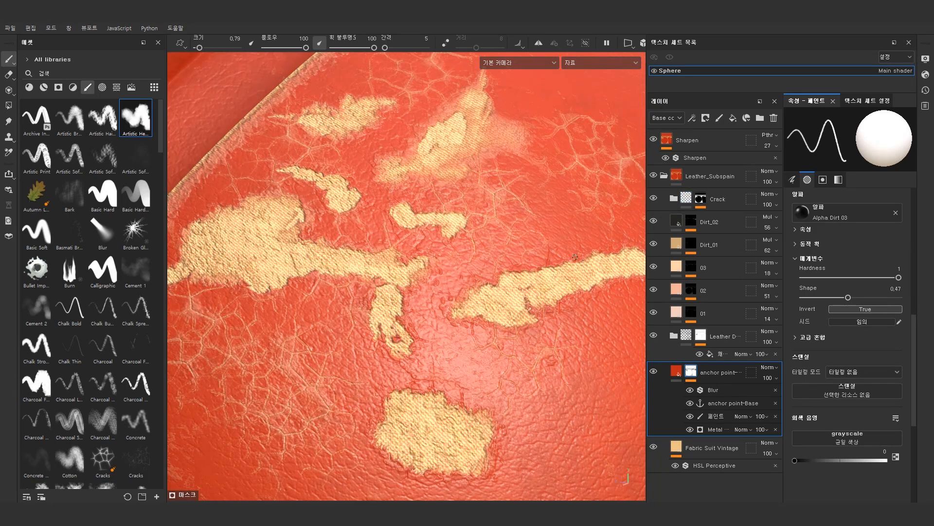
pyautogui.keyDown('alt'); pyautogui.moveTo(504, 199); pyautogui.dragTo(500, 252); pyautogui.keyUp('alt')
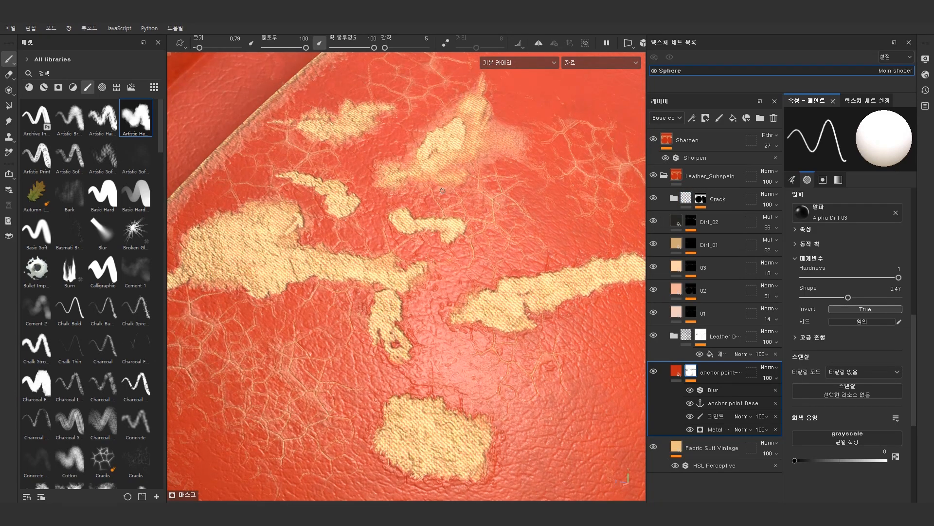